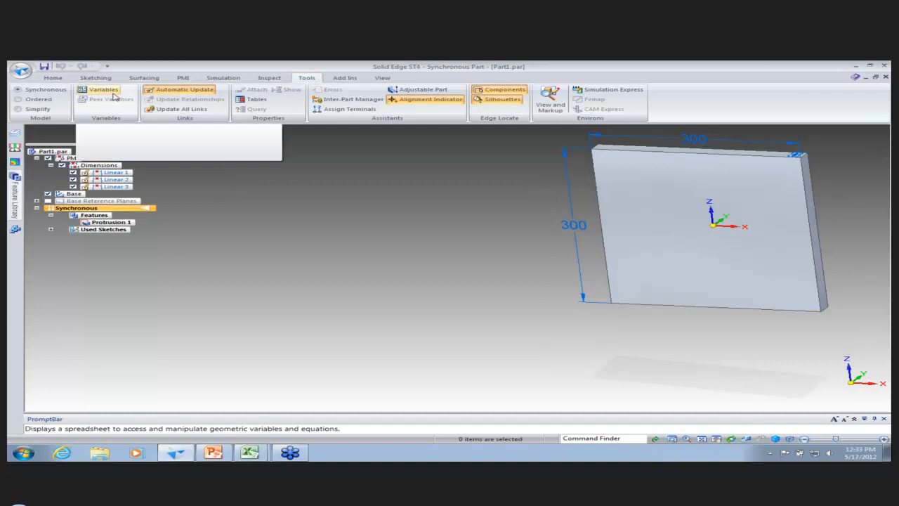
Step: Place the variable table below the feature tree and look through the available unit types
left_click_drag(273, 249, 421, 250)
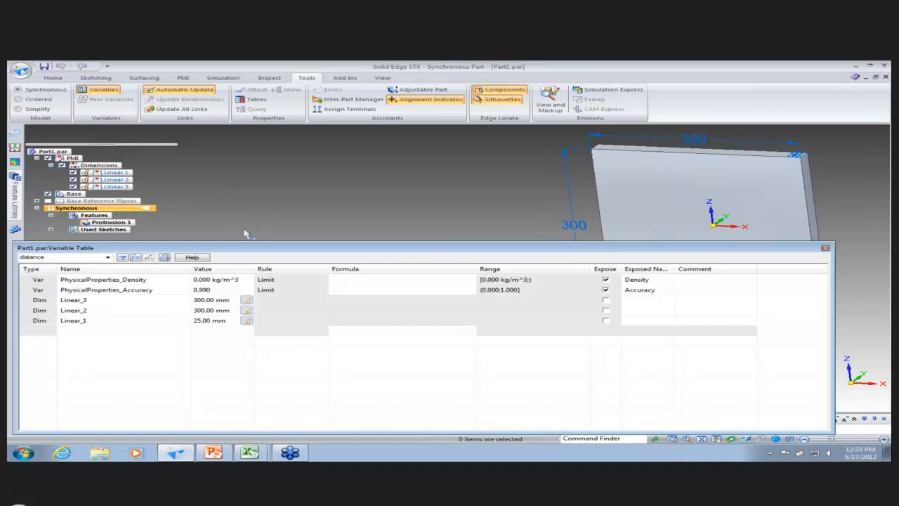
left_click(108, 258)
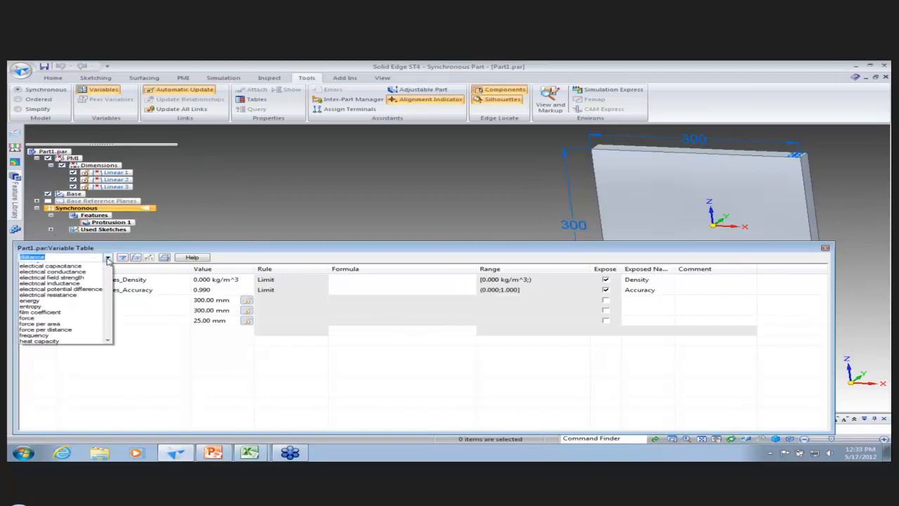
left_click_drag(105, 278, 118, 342)
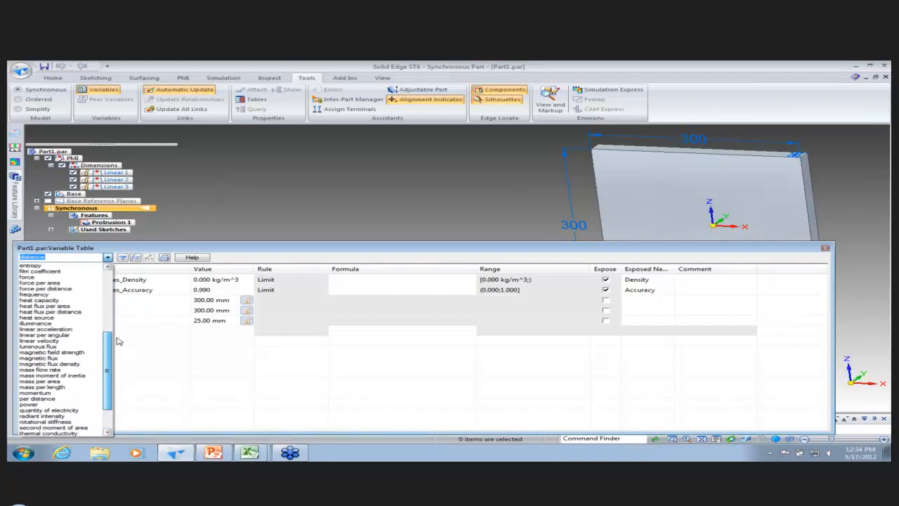
left_click_drag(118, 342, 119, 276)
left_click(196, 333)
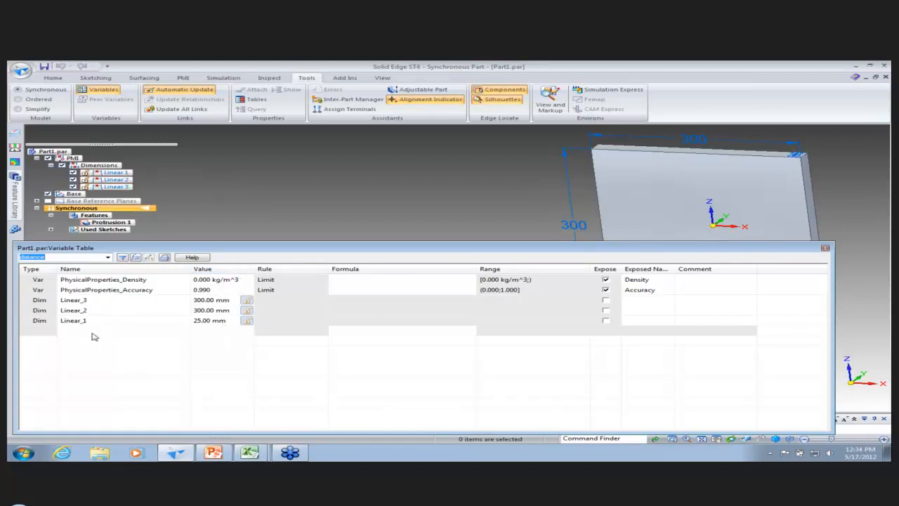
Step: Choose temperature as the unit type and name a new variable New_var in the empty row of the variable table
left_click(107, 258)
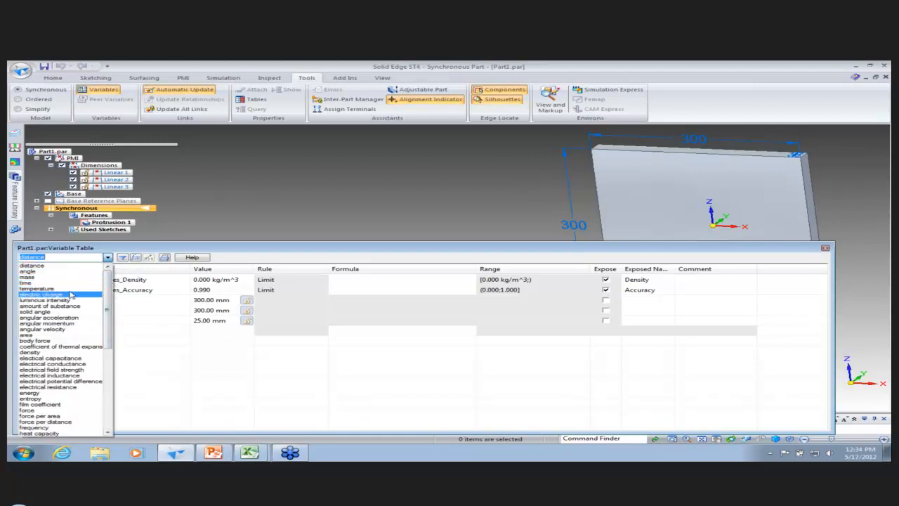
left_click(90, 288)
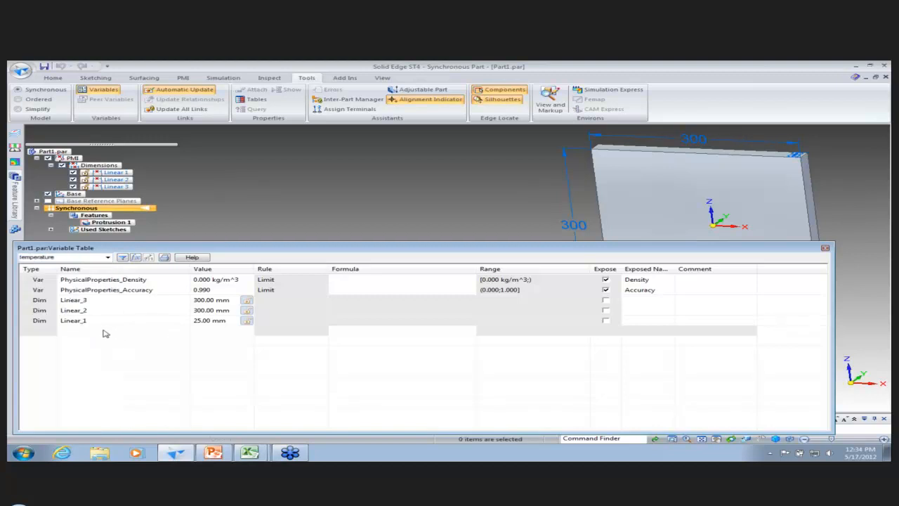
left_click(104, 334)
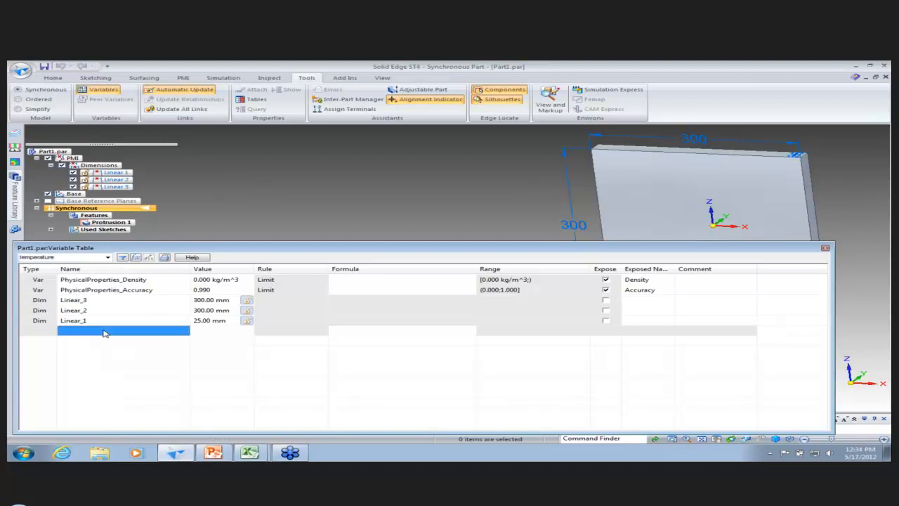
type("New_var")
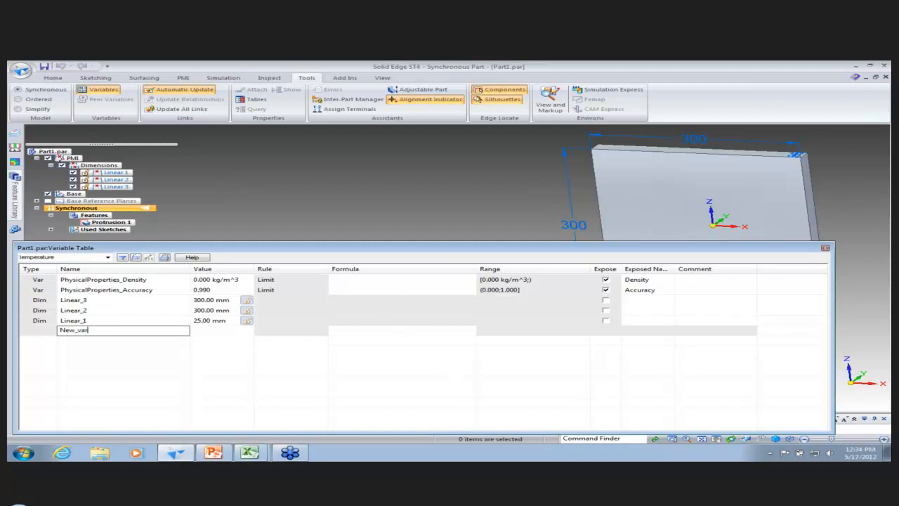
key("Return")
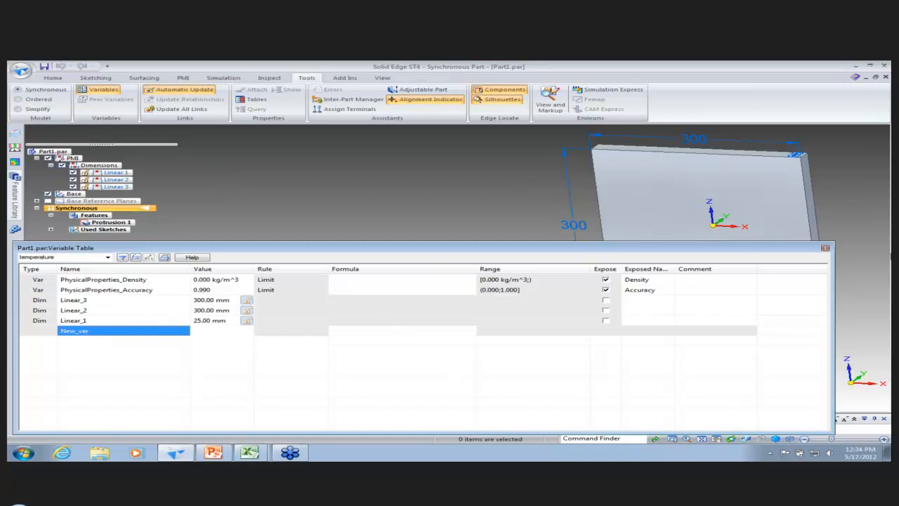
Step: Give the variable New_var a value of 5 mm in the variable table
left_click(222, 330)
left_click(214, 320)
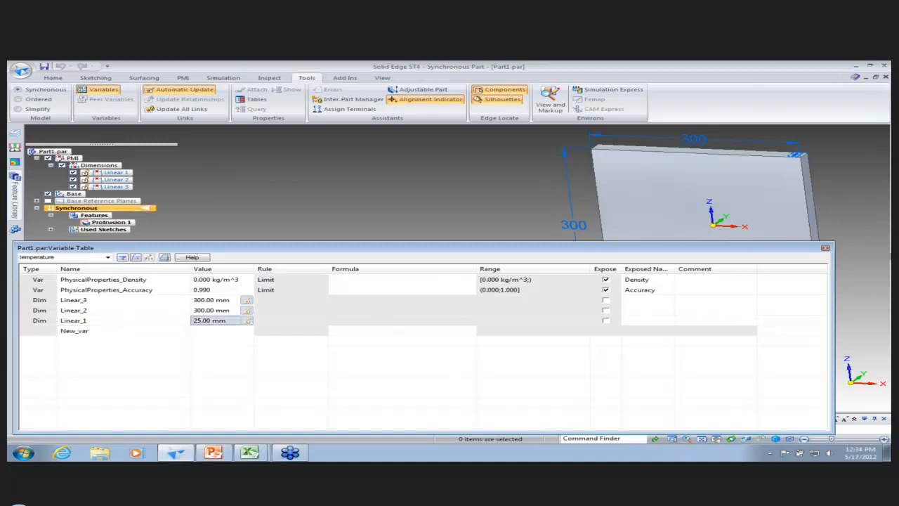
left_click(214, 311)
left_click(214, 300)
left_click(214, 290)
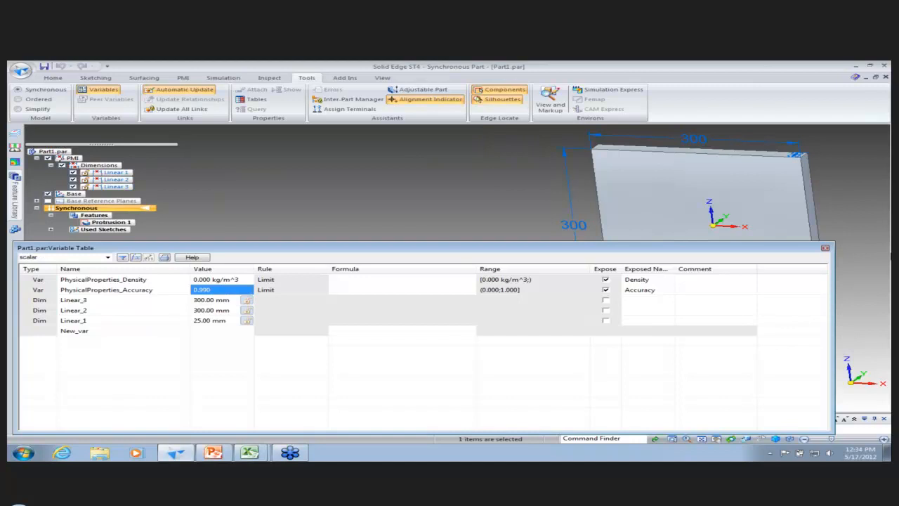
left_click(214, 300)
left_click(215, 311)
left_click(290, 311)
left_click(401, 311)
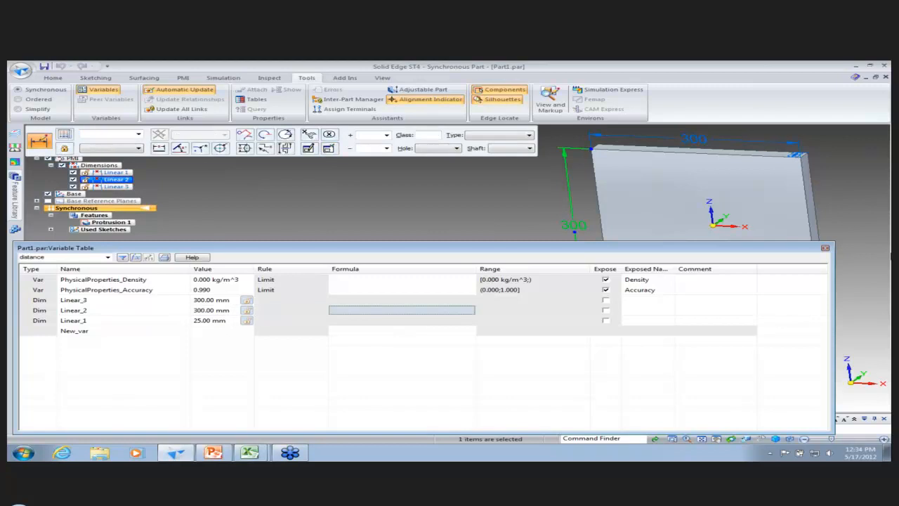
left_click(402, 300)
left_click(401, 290)
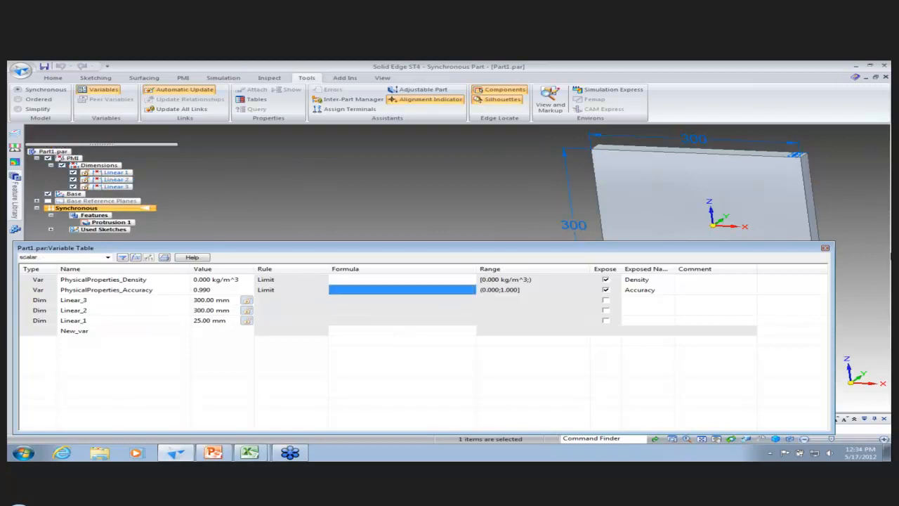
key("Left")
key("Left")
key("Down")
key("Down")
key("Down")
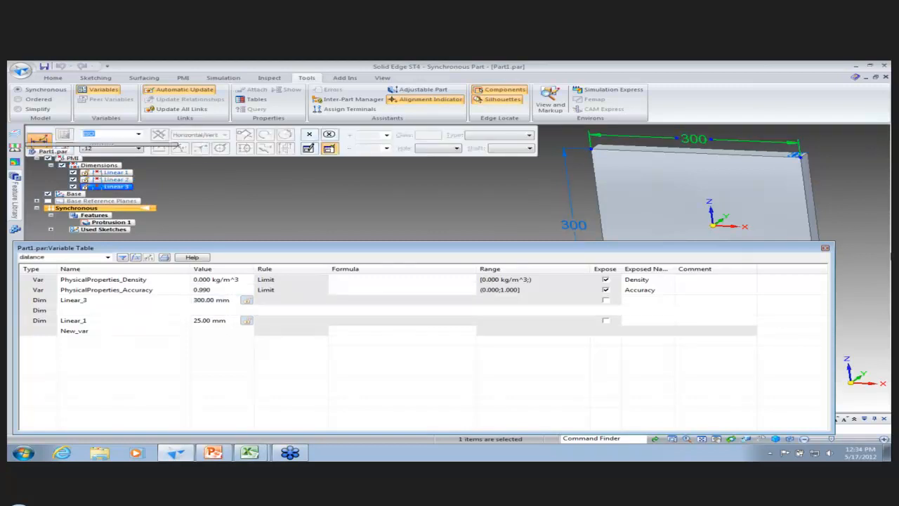
key("Down")
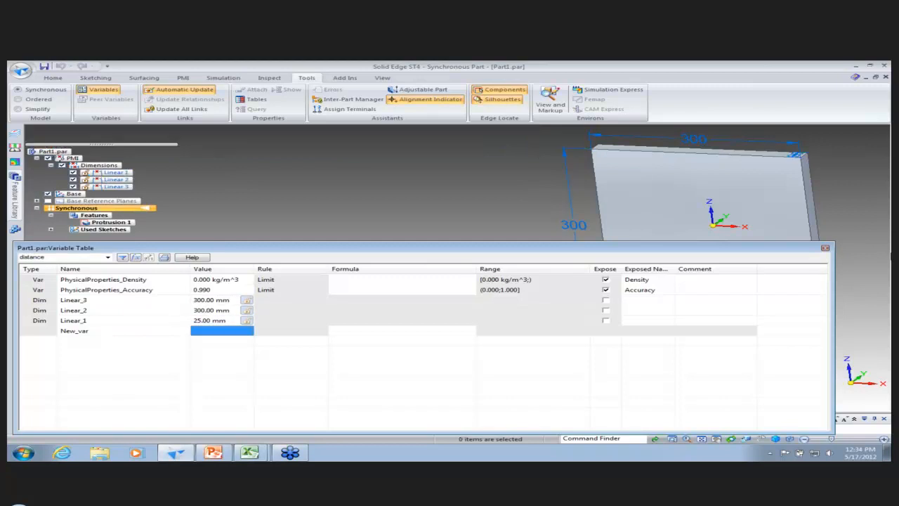
type("5")
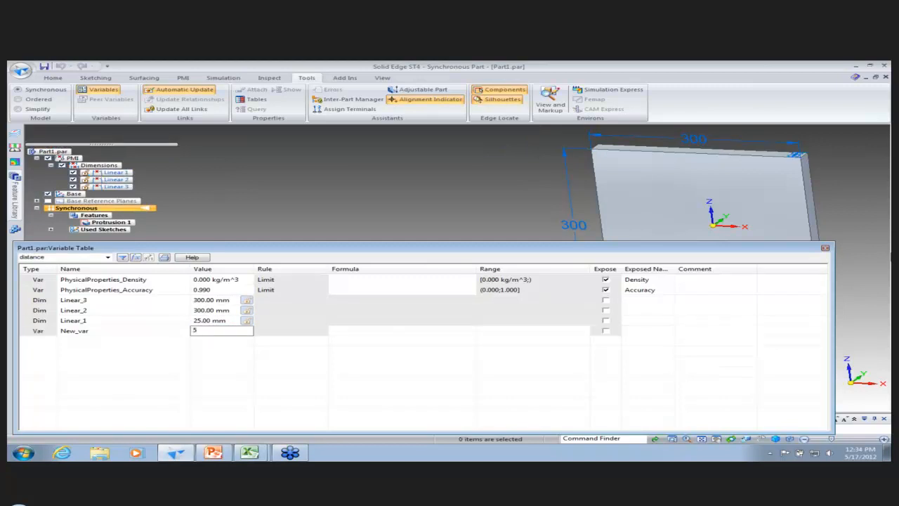
key("Return")
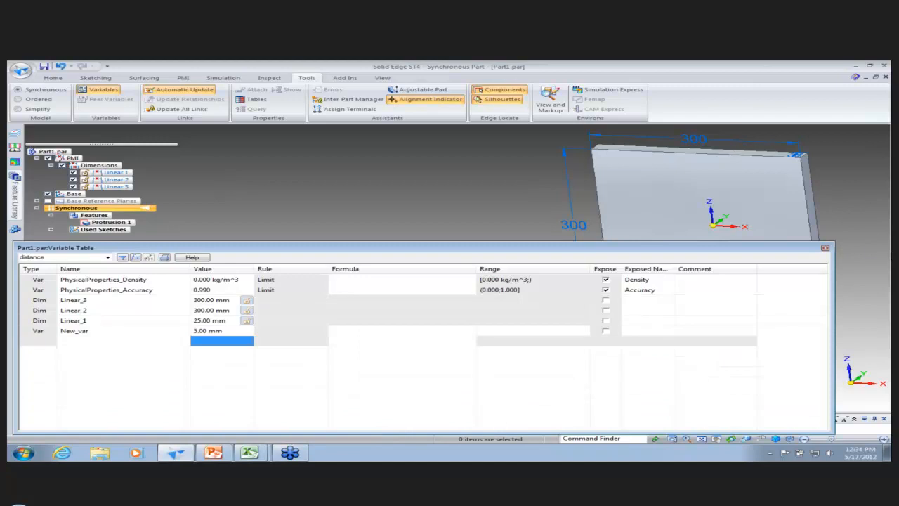
Step: Try temperature as the unit type of New_var and switch it to scalar
left_click(162, 331)
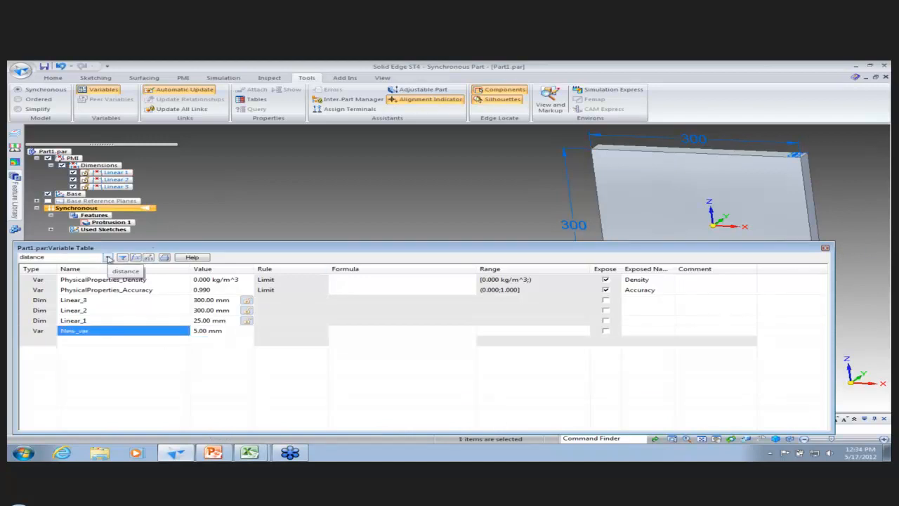
left_click(107, 257)
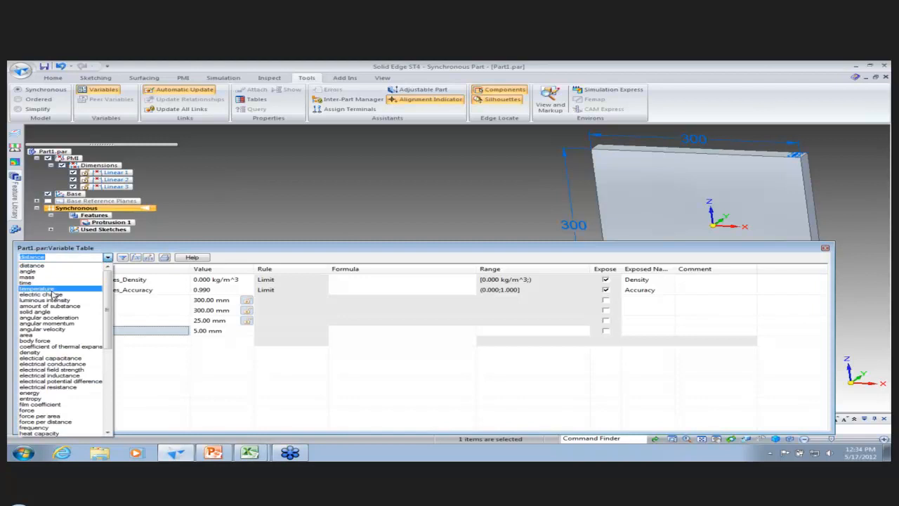
left_click(52, 290)
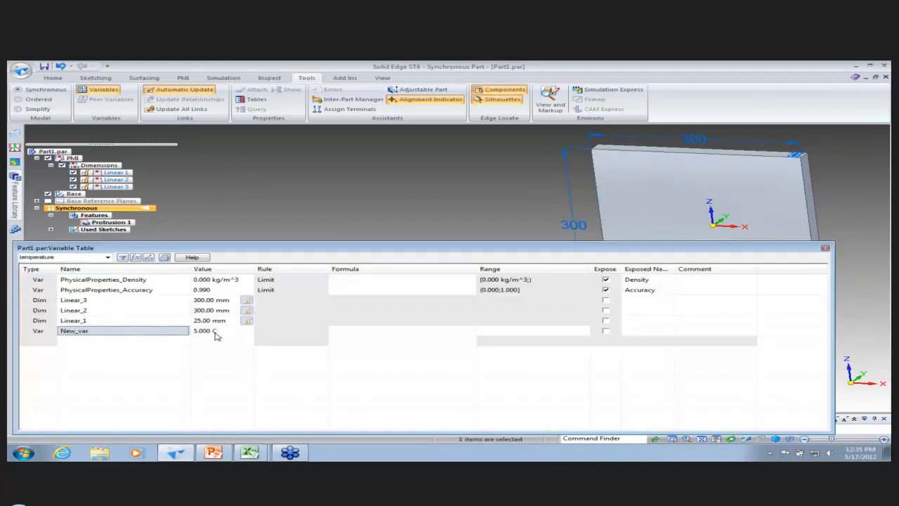
left_click(108, 257)
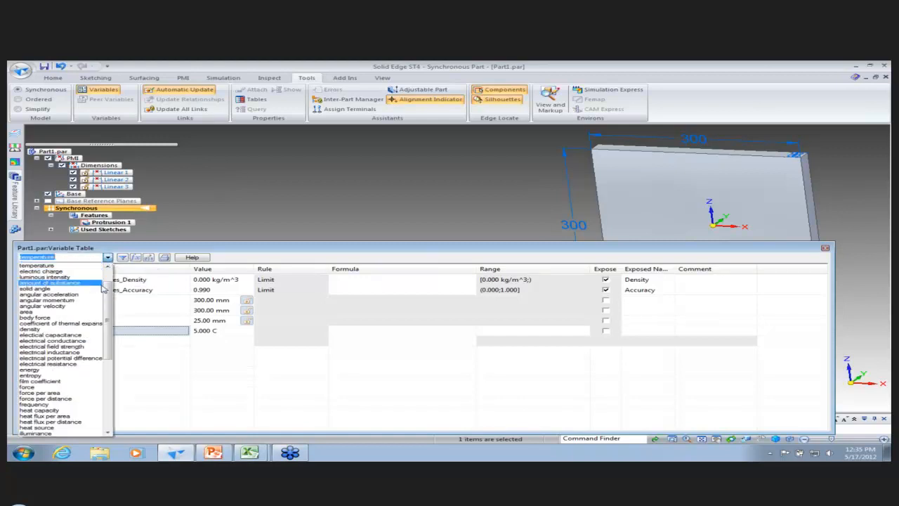
scroll(106, 330, "down", 4)
scroll(107, 330, "down", 5)
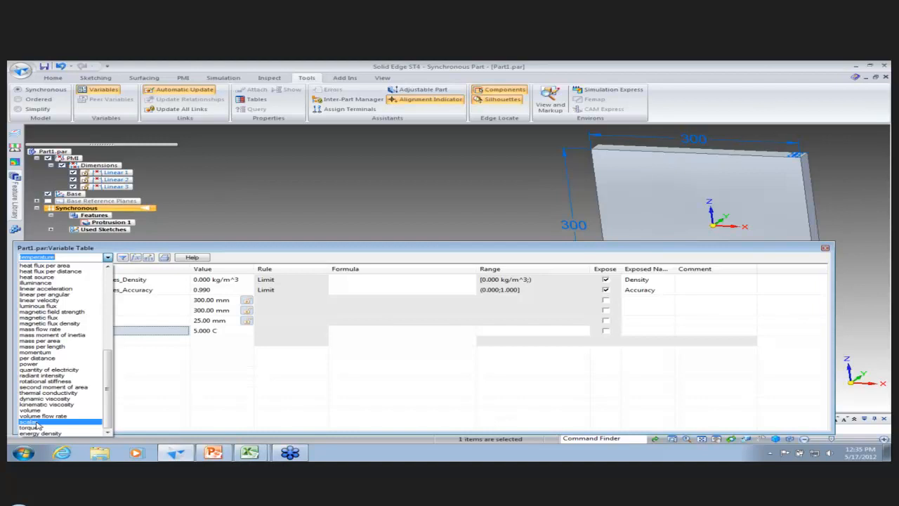
left_click(38, 422)
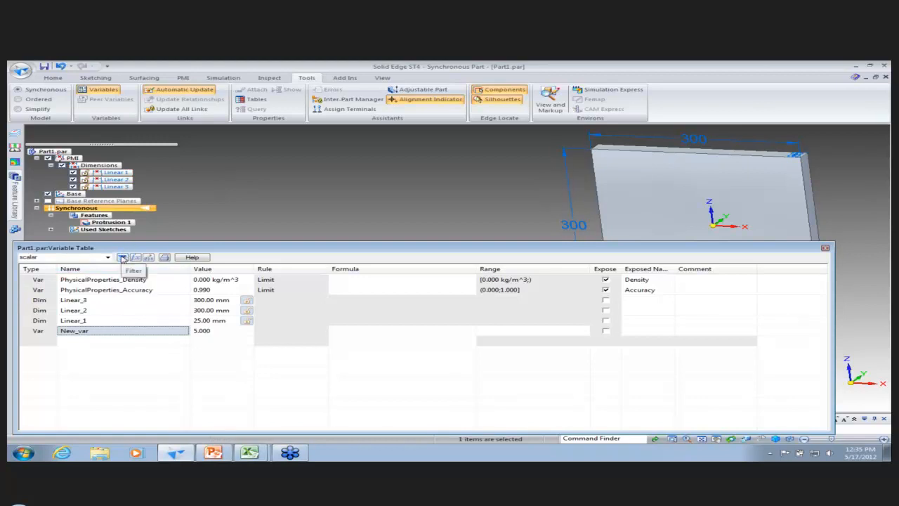
Step: Open the variable table filter and deselect the Dimensions, User Variables and PMI Dimensions types
left_click(123, 258)
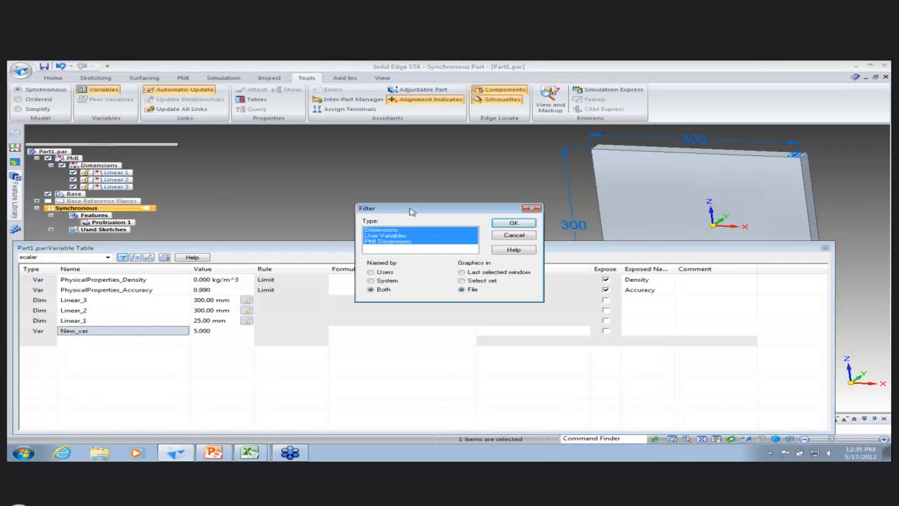
left_click_drag(405, 207, 297, 153)
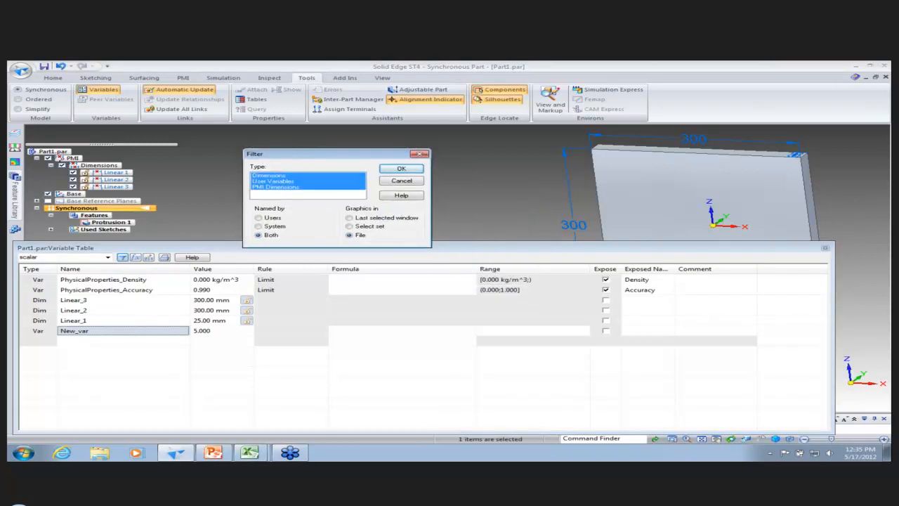
left_click(286, 176)
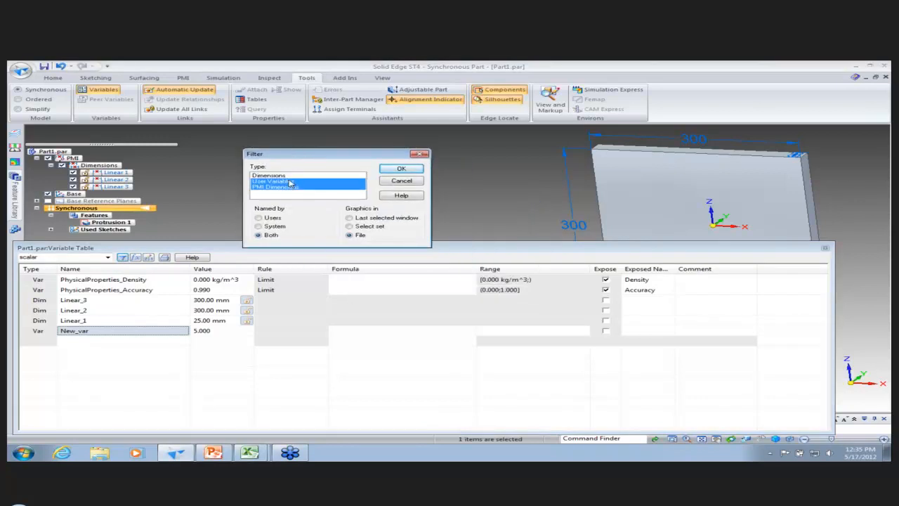
left_click(290, 182)
left_click(290, 188)
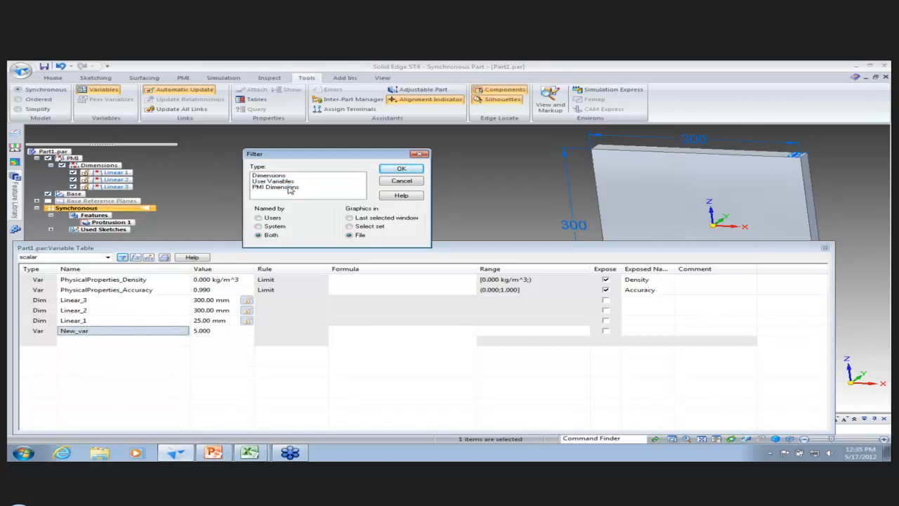
Step: Reselect the Dimensions, User Variables and PMI Dimensions types and apply the filter
left_click(276, 176)
left_click(278, 182)
left_click(283, 184)
left_click(283, 183)
left_click(285, 189)
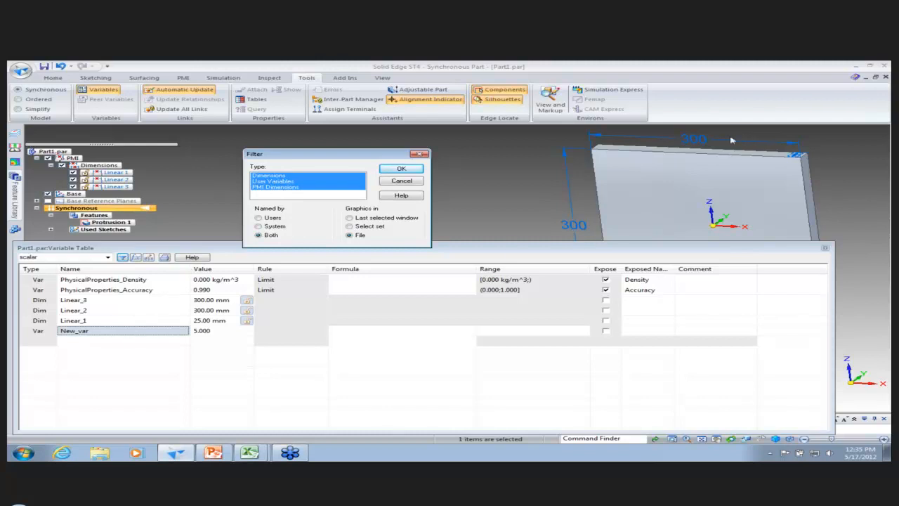
left_click(400, 171)
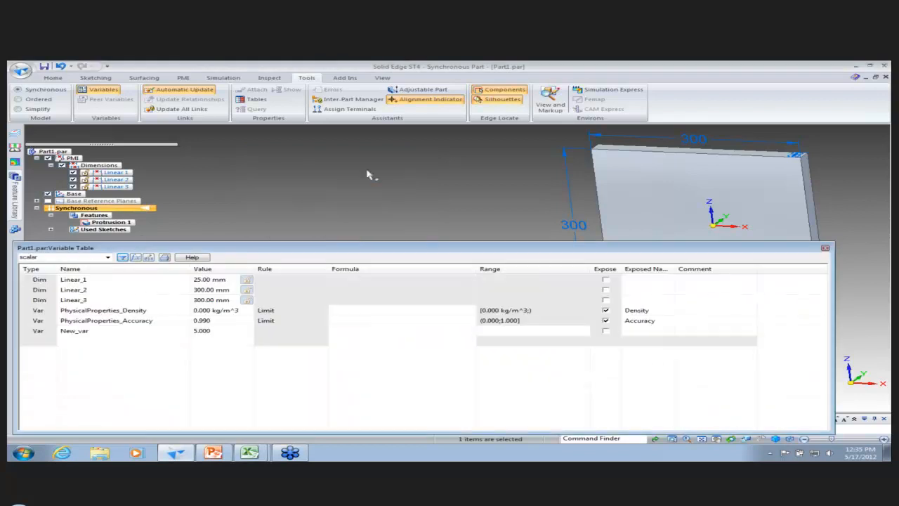
Step: Exclude PMI Dimensions from the variable table with the filter
left_click(123, 257)
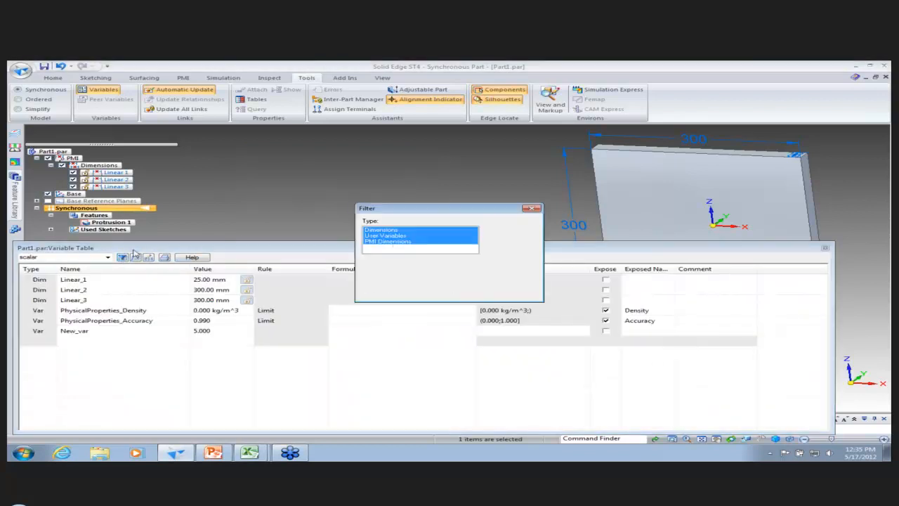
left_click(513, 223)
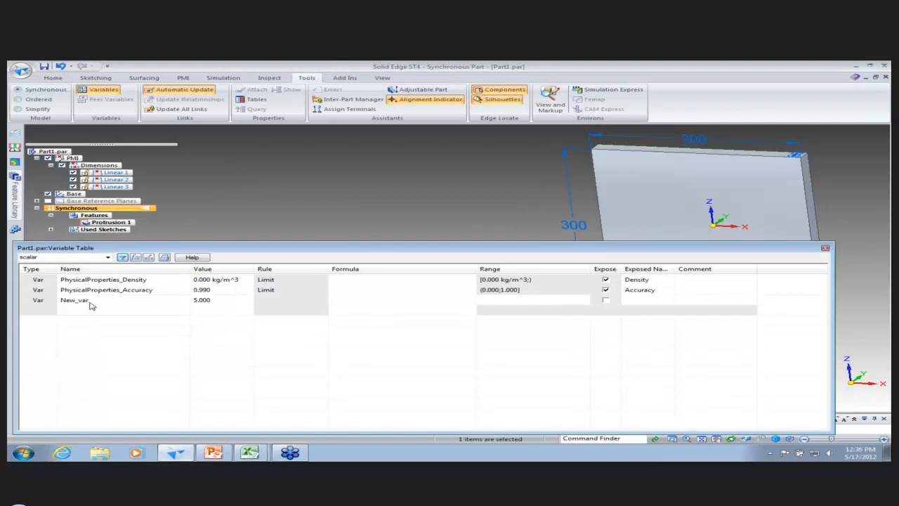
Step: Include PMI Dimensions in the filter again and limit the variable table to entries named by users
left_click(122, 257)
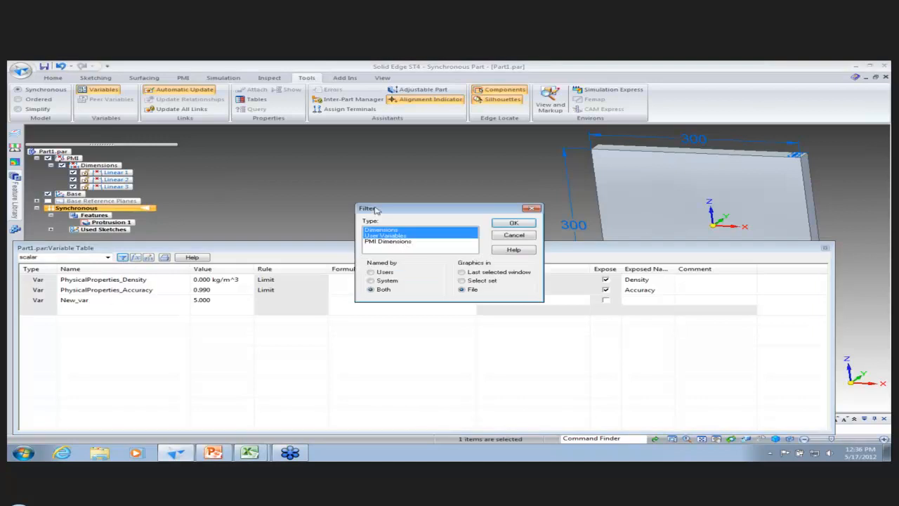
left_click(399, 241)
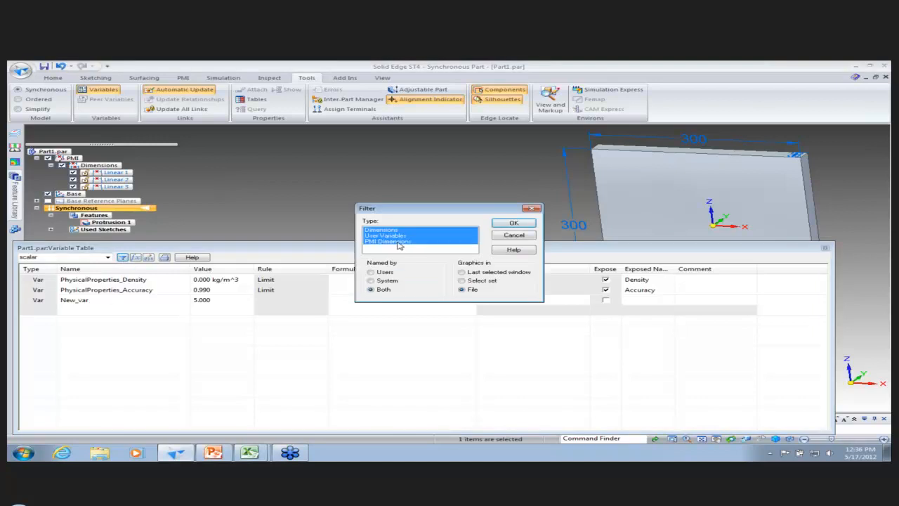
left_click(372, 272)
left_click(512, 225)
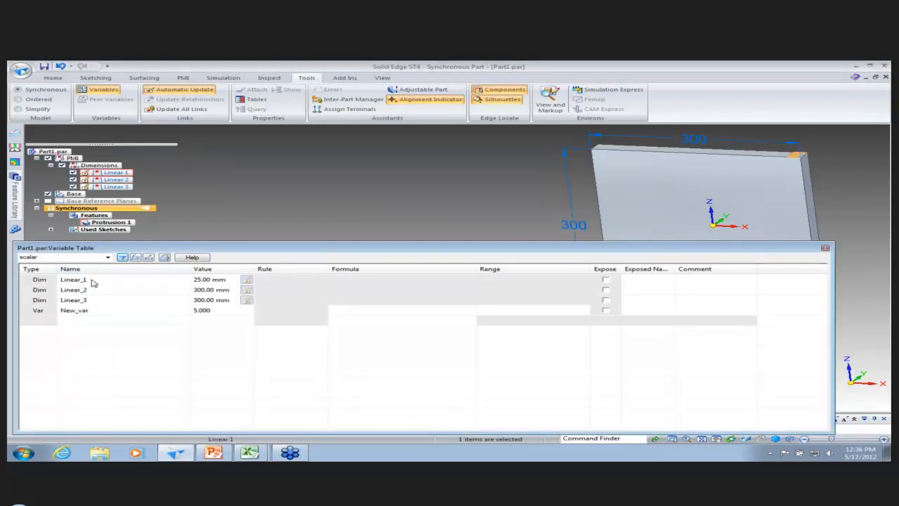
Step: Set the variable table filter to list variables named by both users and the system
left_click(122, 258)
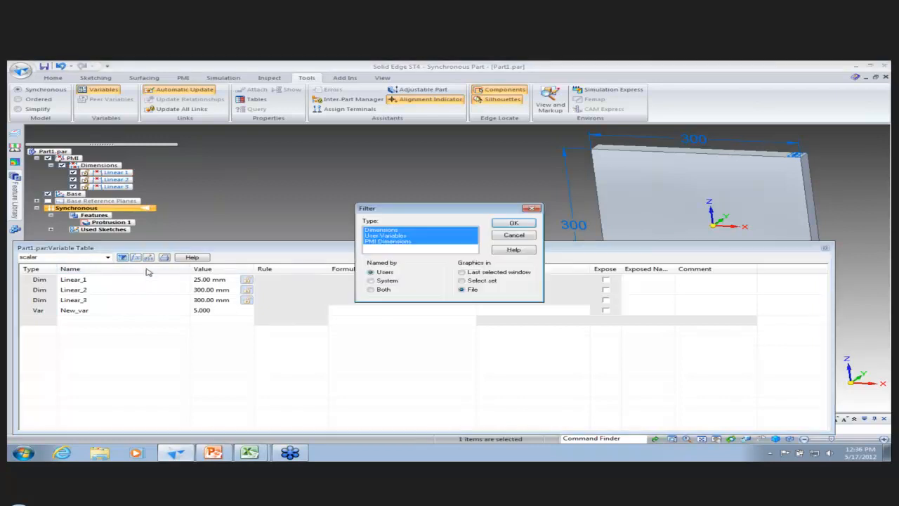
left_click(371, 290)
left_click(513, 224)
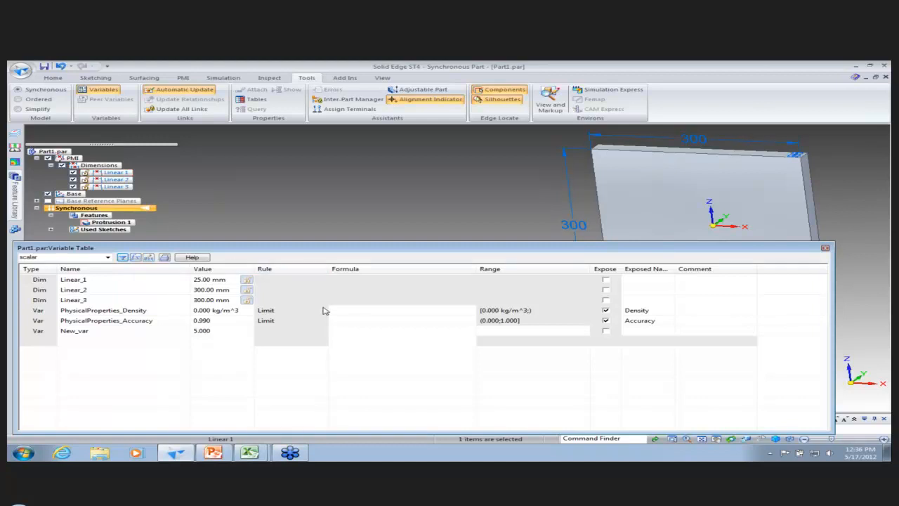
Step: Open the Function Wizard for Linear_2's formula, look at the Visual Basic category and cancel its file selection
left_click(345, 290)
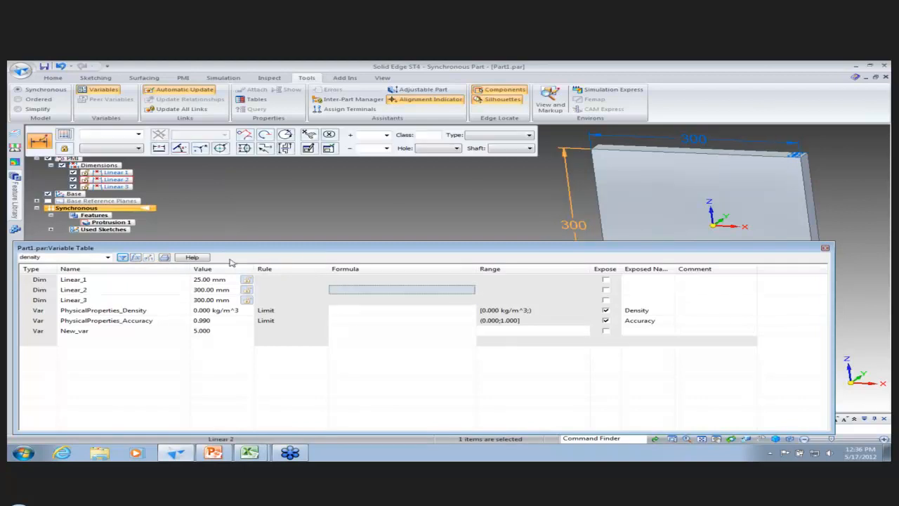
left_click(136, 257)
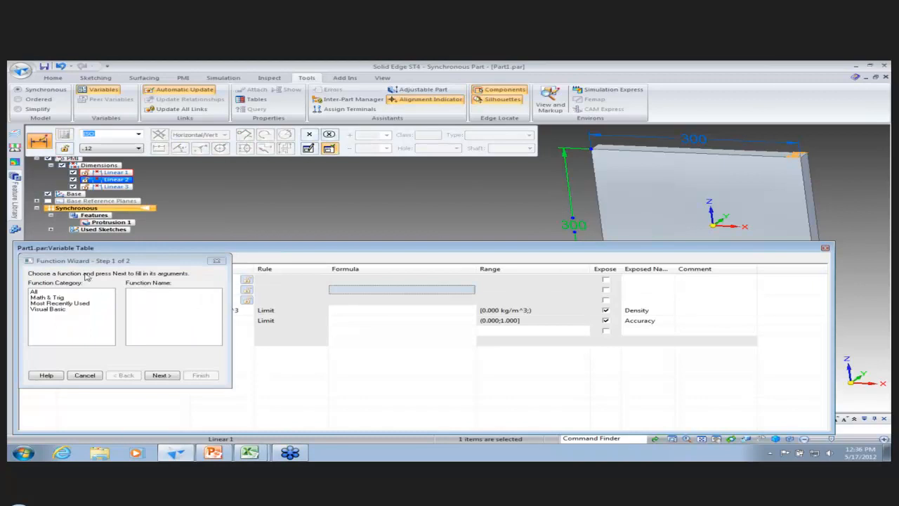
left_click(41, 298)
left_click(47, 310)
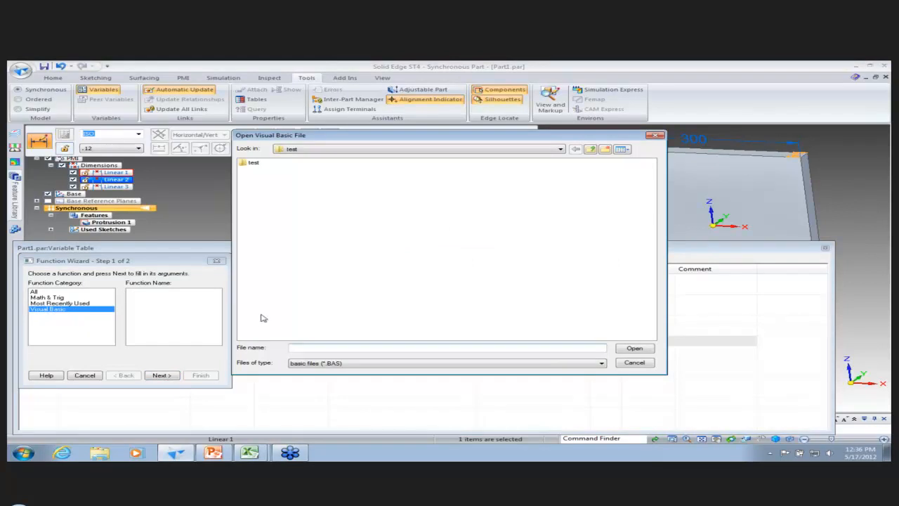
left_click(634, 363)
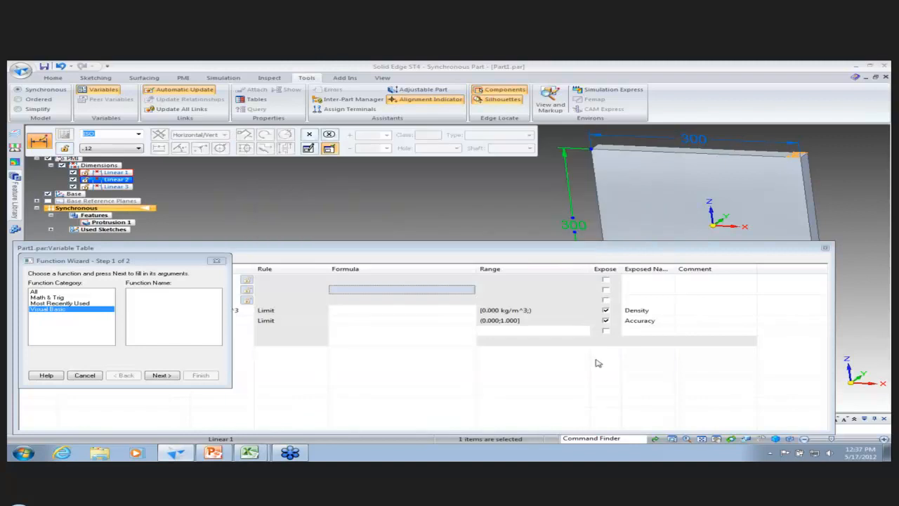
Step: View the arguments of the ATN function in the Math & Trig category and cancel the wizard
left_click(48, 297)
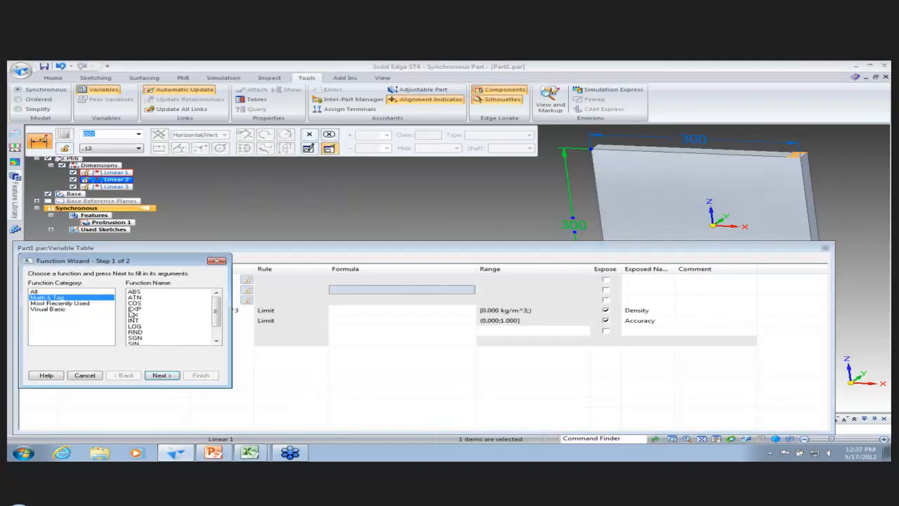
left_click(134, 297)
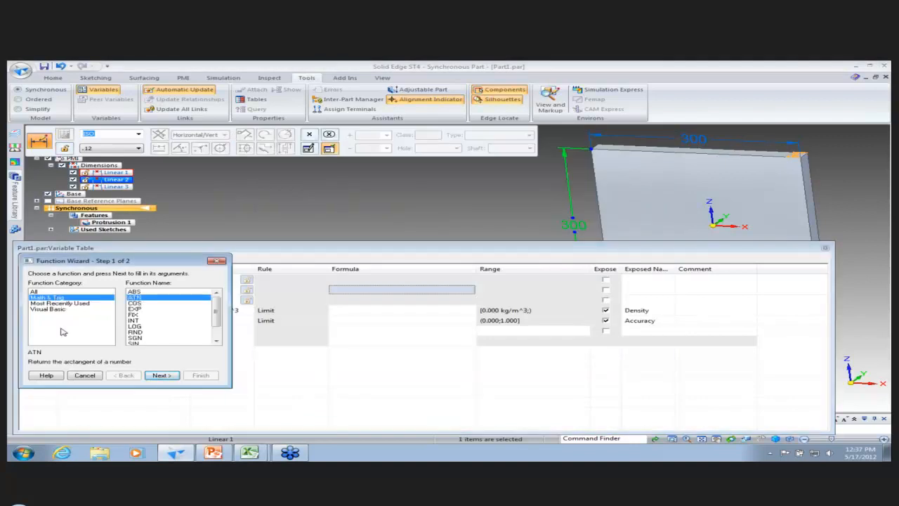
left_click(154, 377)
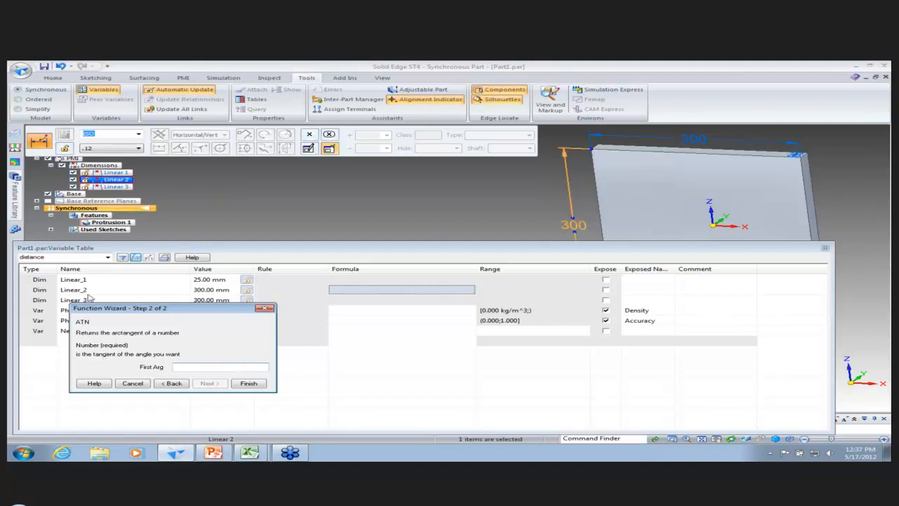
left_click(133, 383)
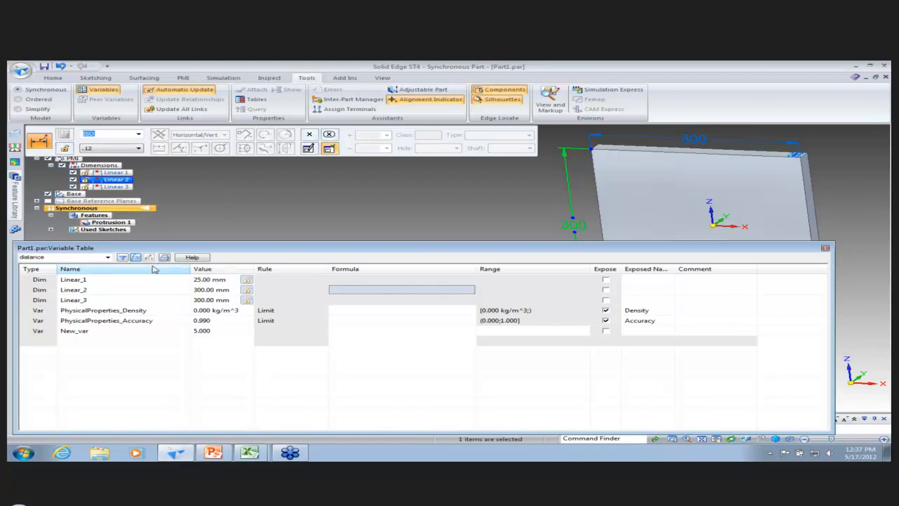
Step: View the help topic on the Variables command and close it
left_click(199, 259)
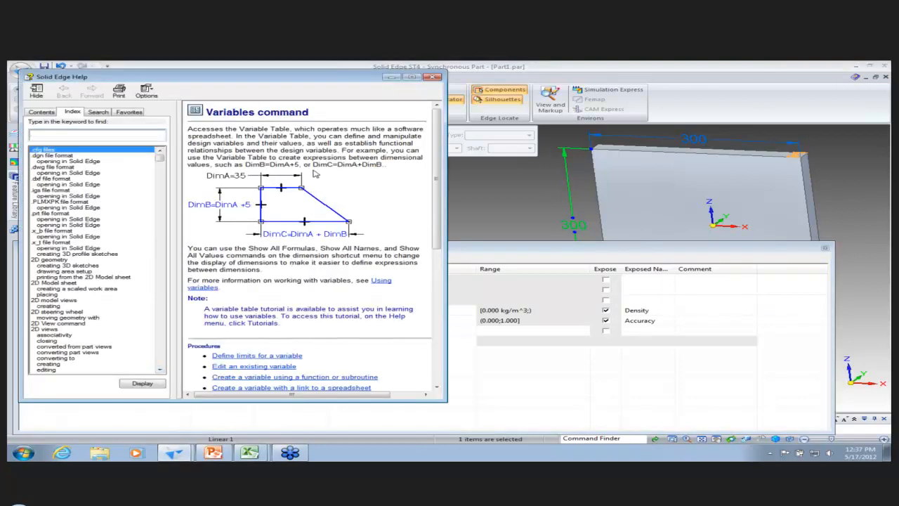
left_click(435, 77)
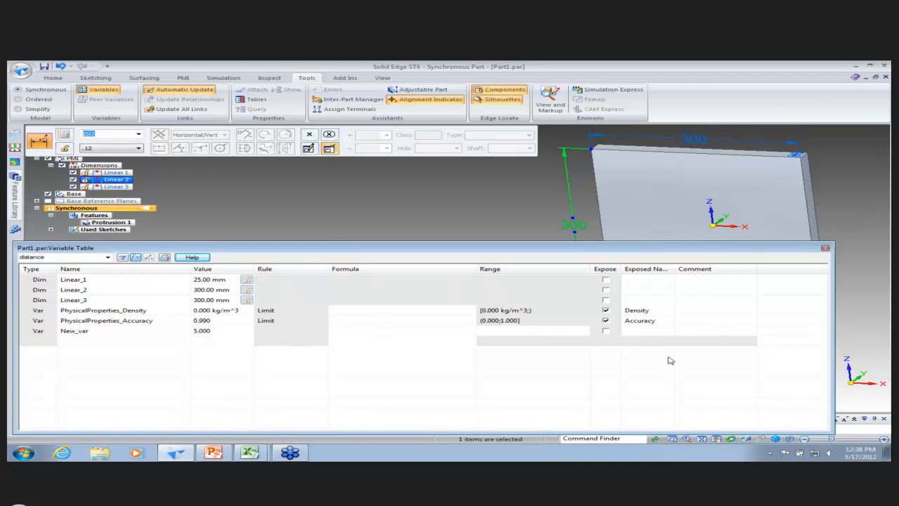
Step: Review the column format and font settings of the variable table
right_click(357, 371)
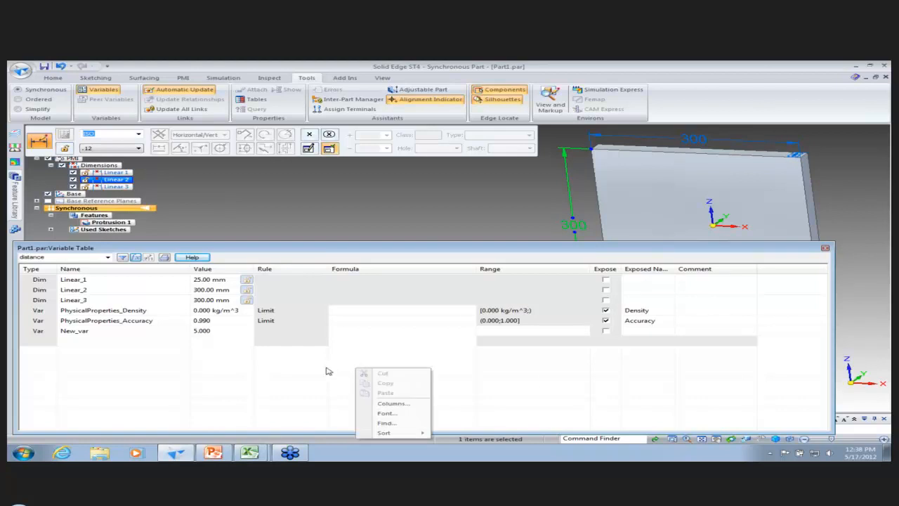
left_click(419, 404)
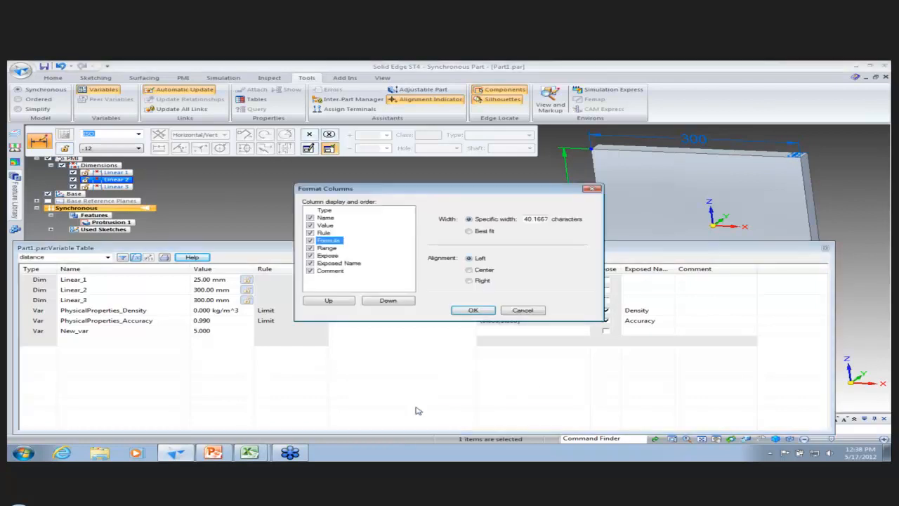
left_click(472, 310)
right_click(363, 380)
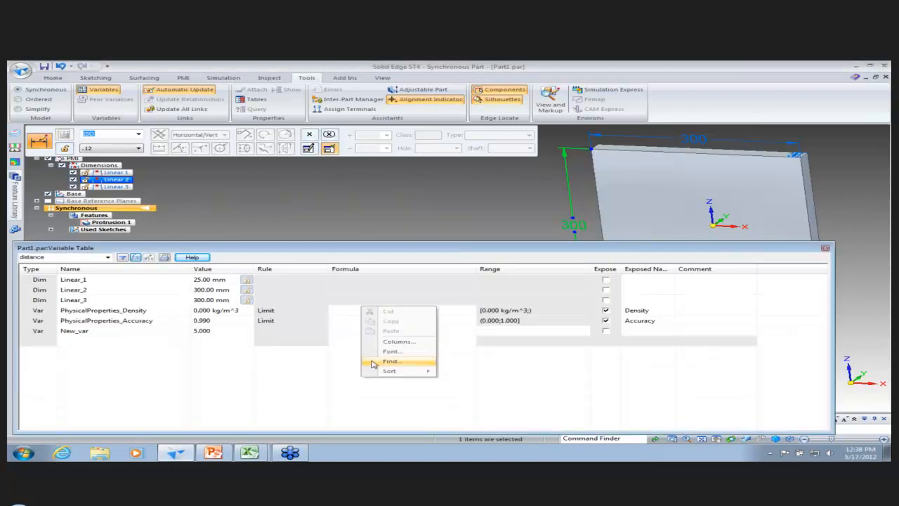
left_click(373, 351)
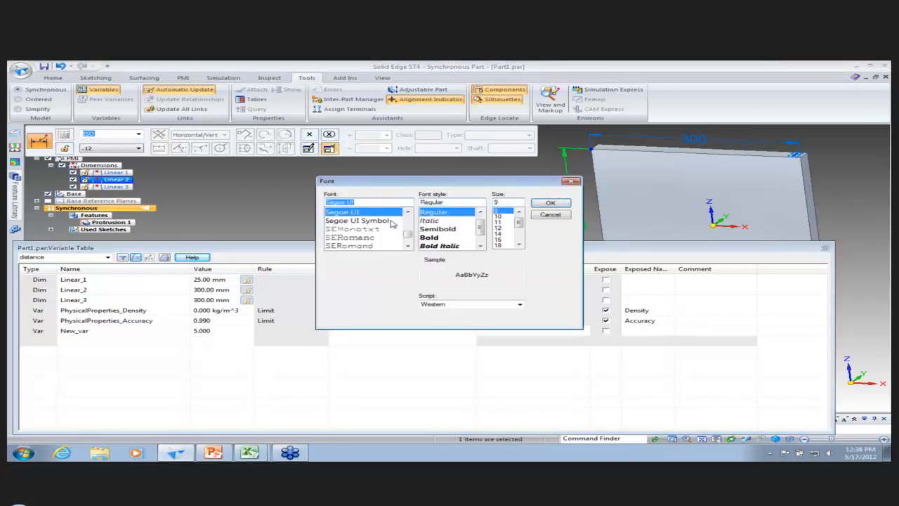
left_click(554, 204)
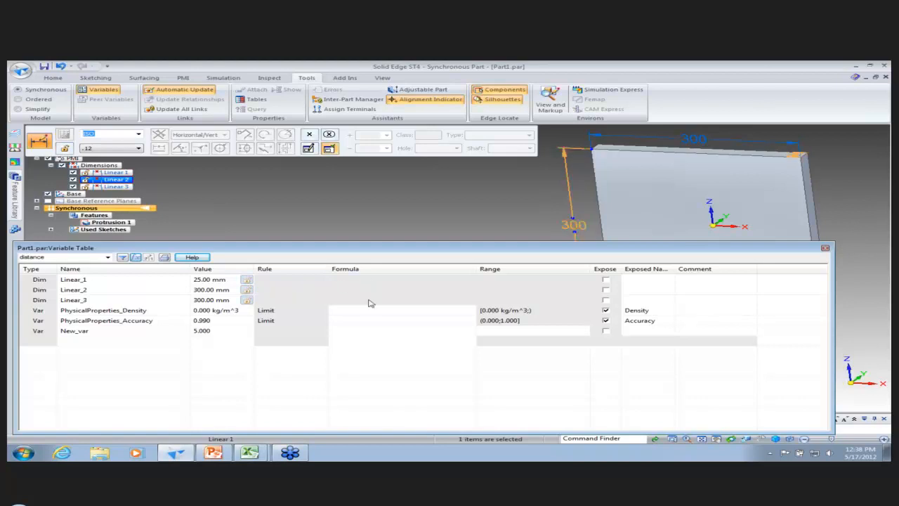
Step: Lock the Linear_2 and Linear_3 dimensions in the variable table
left_click(247, 290)
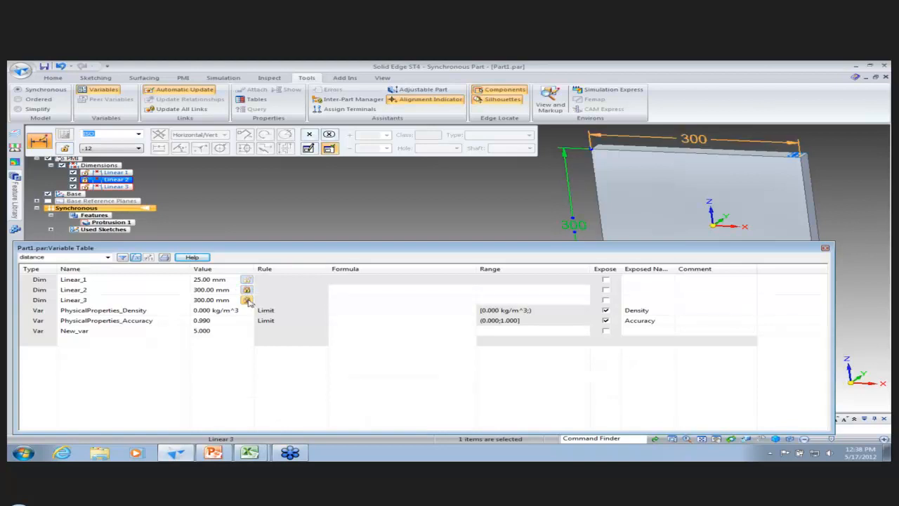
left_click(247, 300)
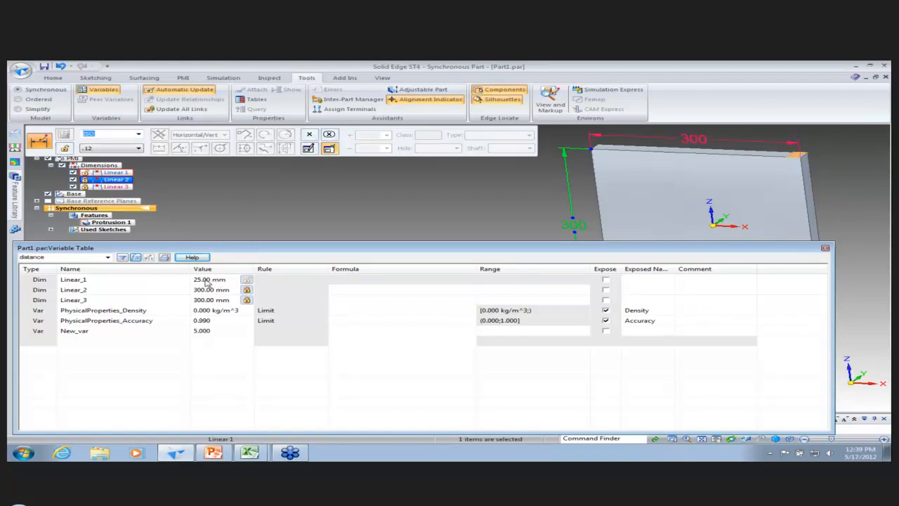
Step: Open the value boxes of Linear_1 and of the dimension along the plate's upper edge for inspection, and dismiss them
left_click(208, 280)
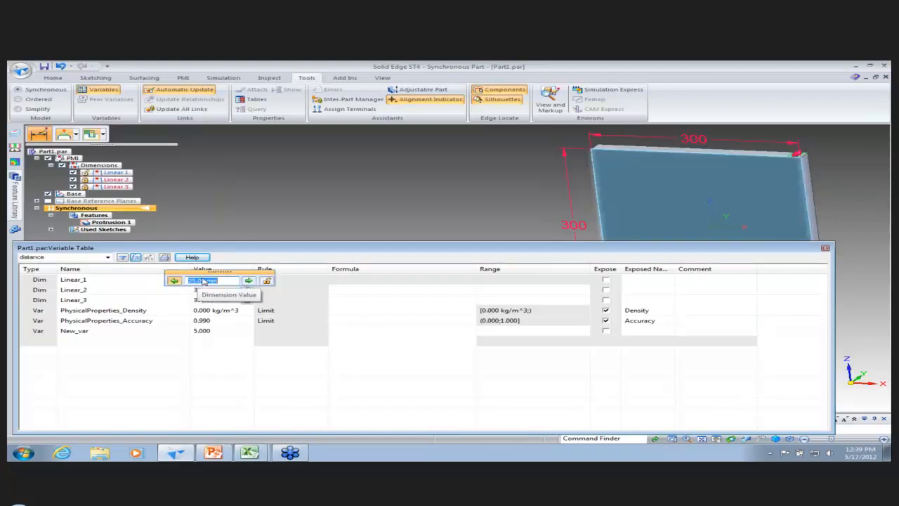
left_click_drag(203, 280, 201, 298)
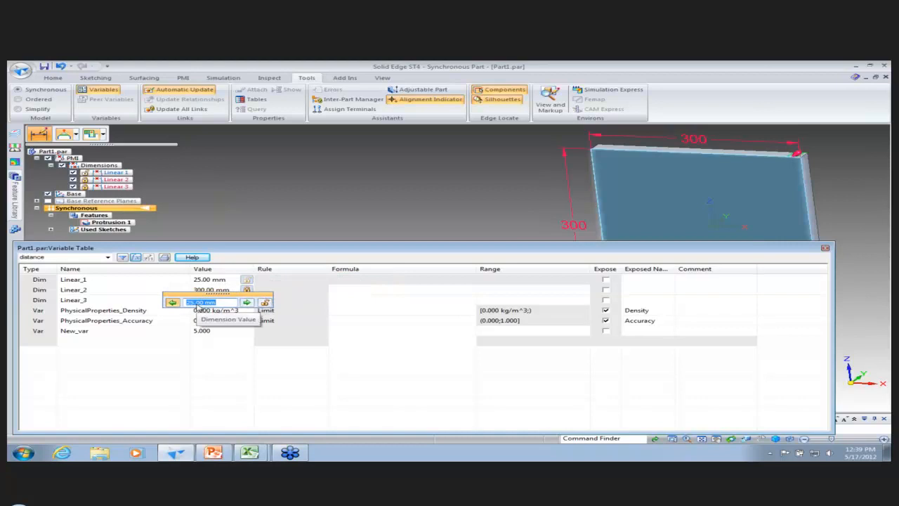
left_click(198, 373)
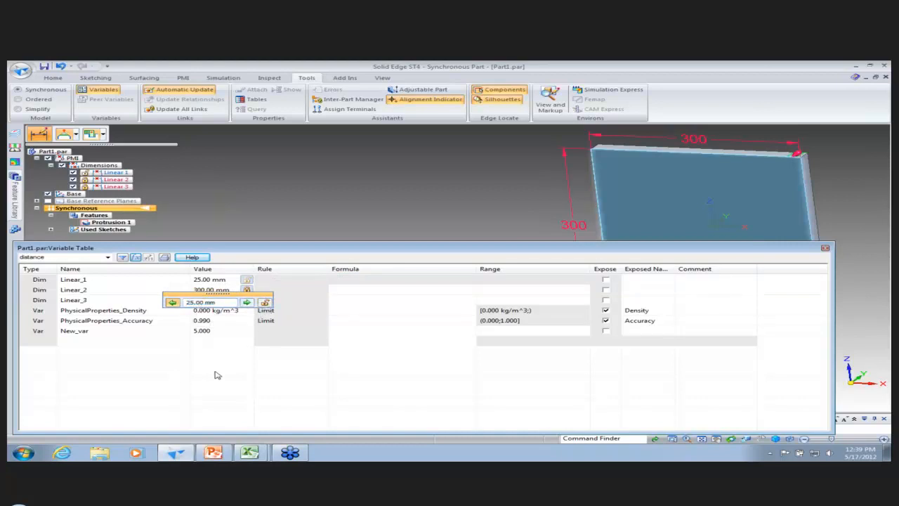
left_click(218, 290)
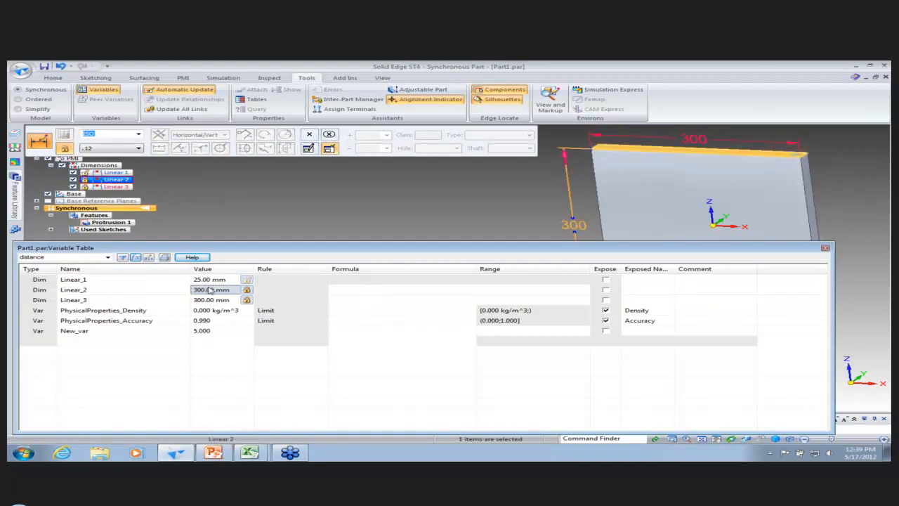
left_click(693, 141)
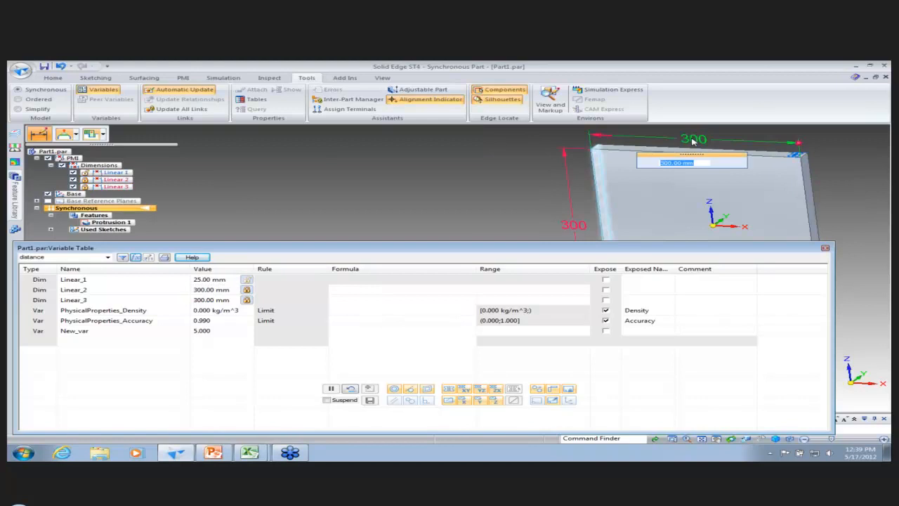
left_click(349, 195)
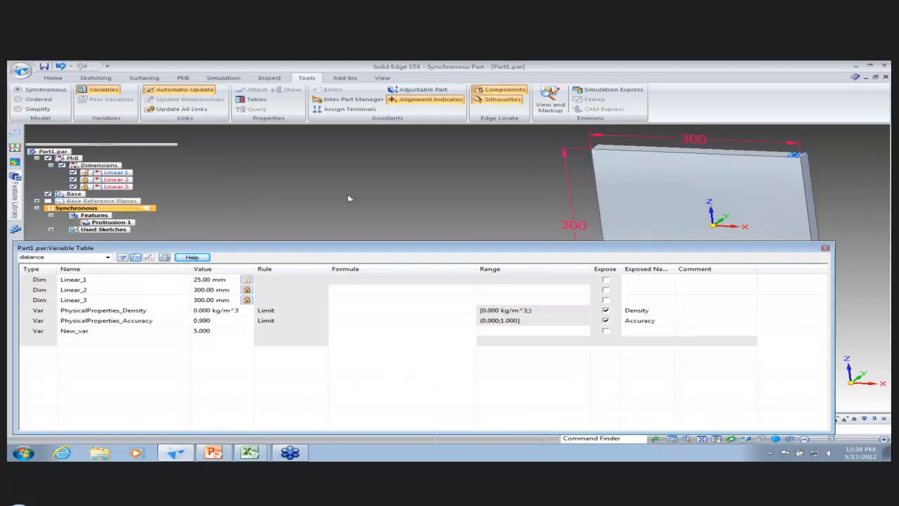
Step: Identify the Linear_1 and Linear_2 dimensions on the model and rename Linear_1 as Thickness
left_click(104, 289)
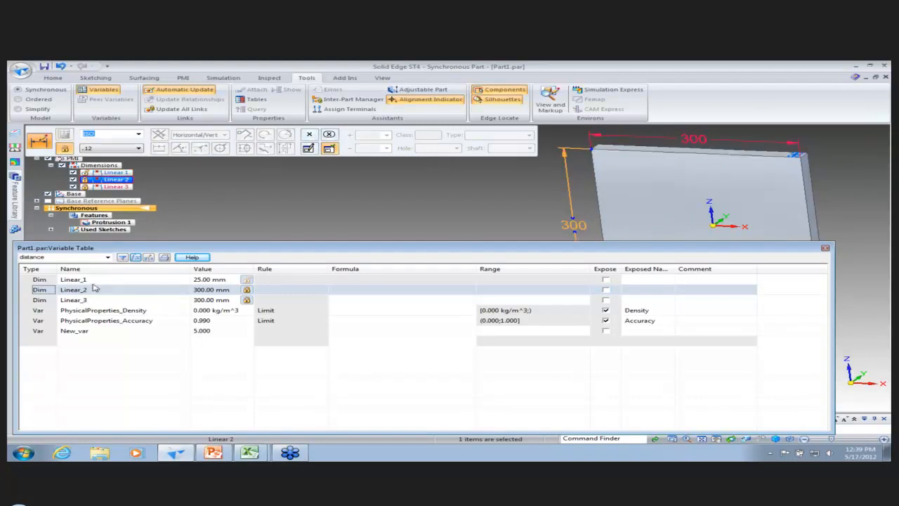
left_click(97, 280)
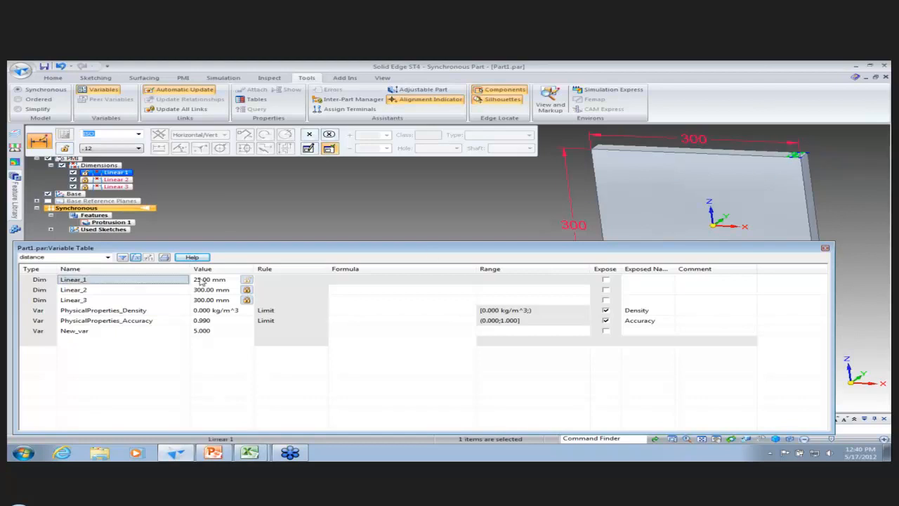
left_click(85, 289)
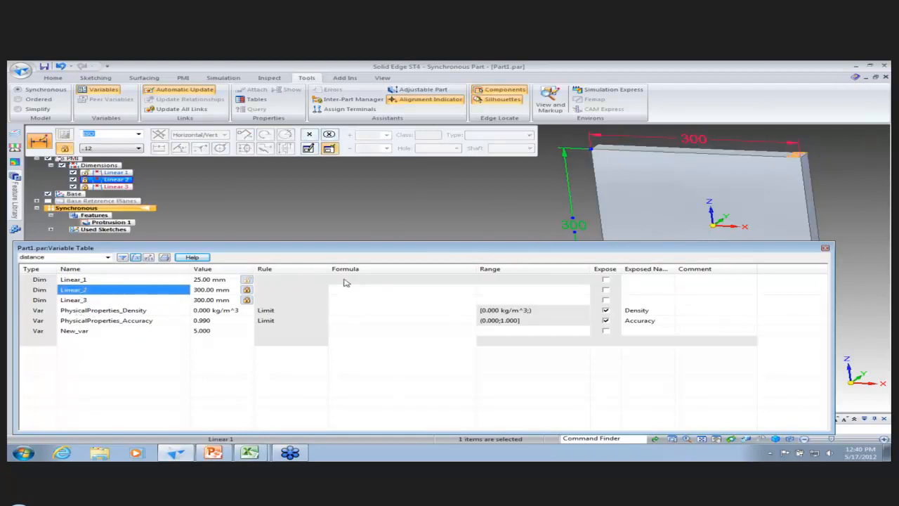
left_click(89, 281)
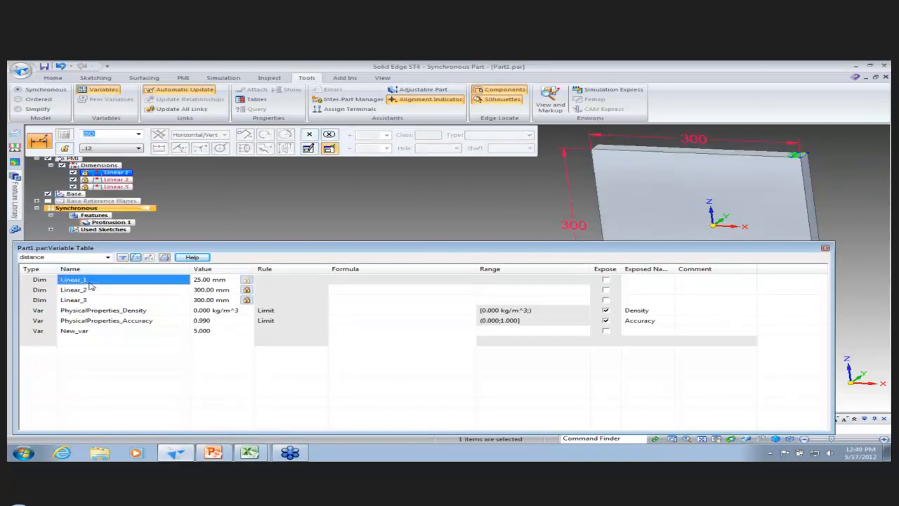
type("Thickness")
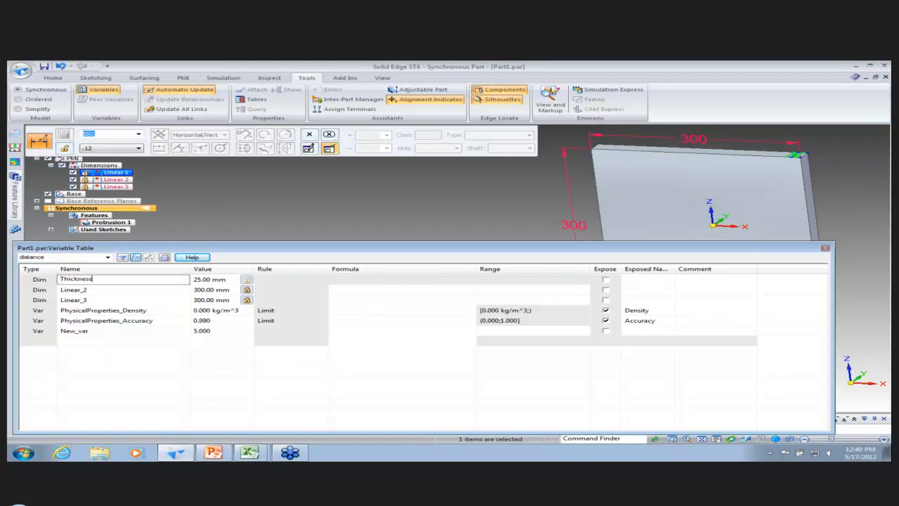
key("Return")
key("Return")
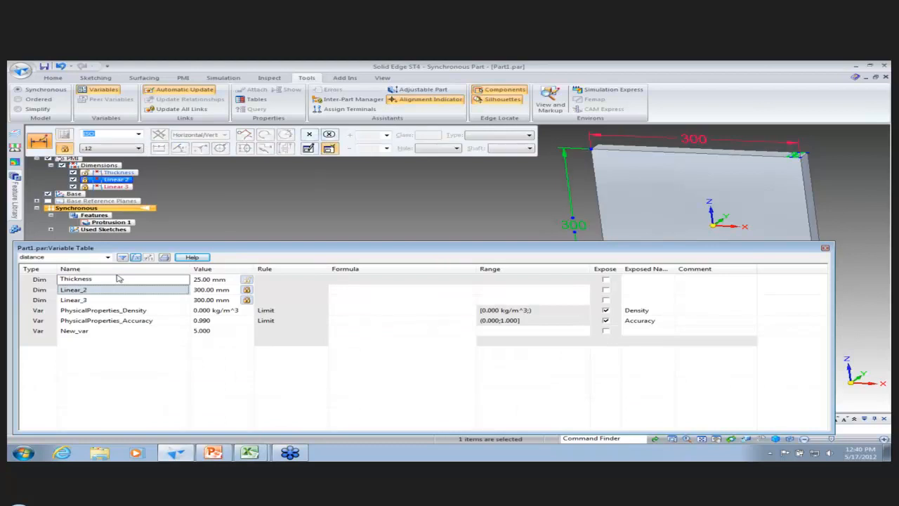
Step: Rename Linear_2 as Height and Linear_3 as Length
type("Height")
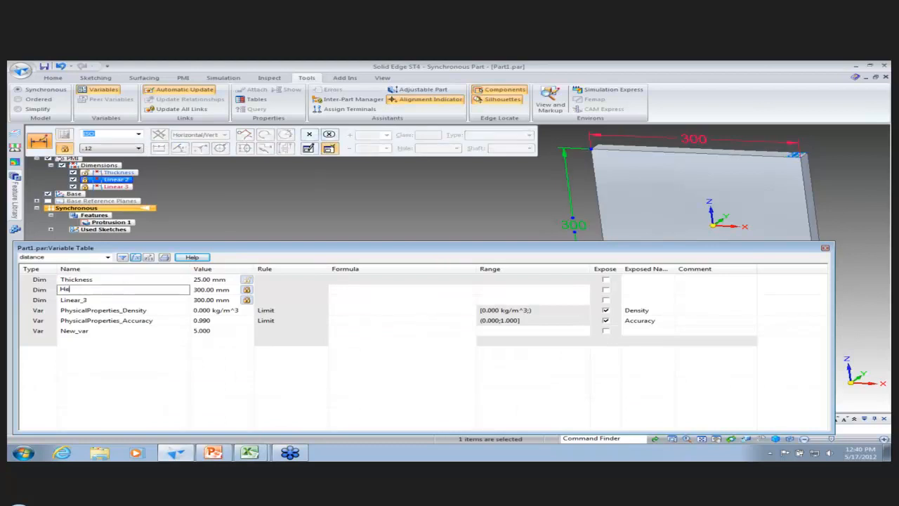
key("Return")
type("Length")
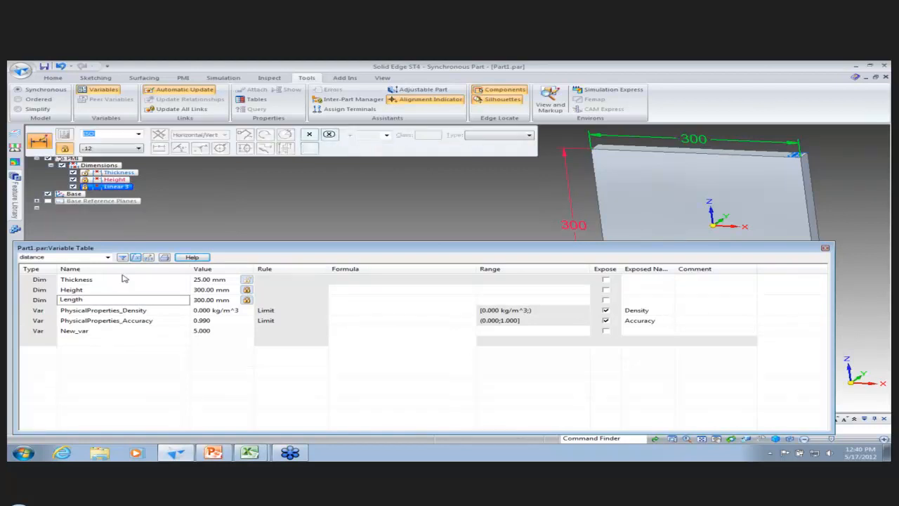
key("Return")
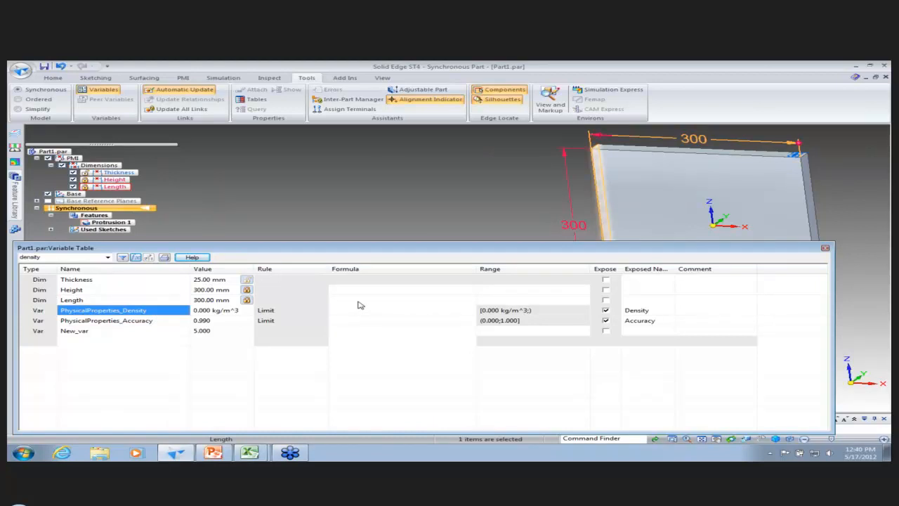
Step: Set the formula of the Height dimension to Length in the variable table
left_click(366, 290)
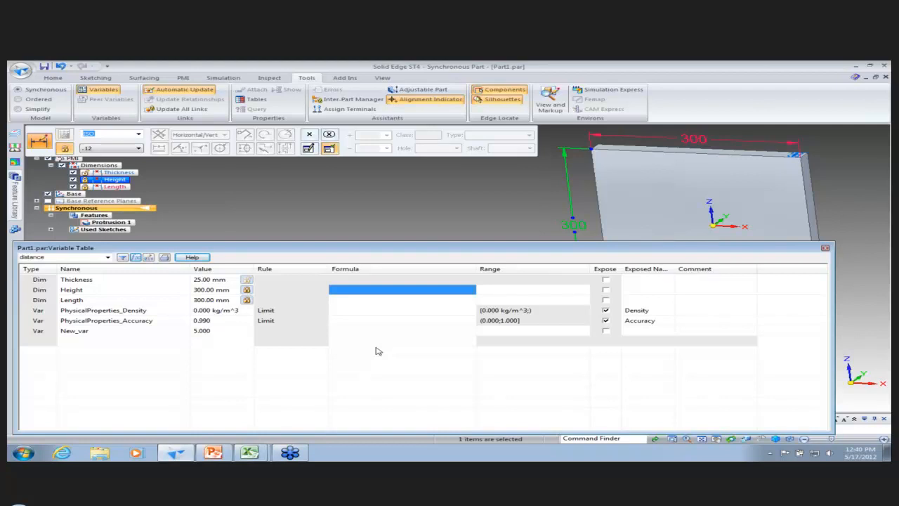
type("le")
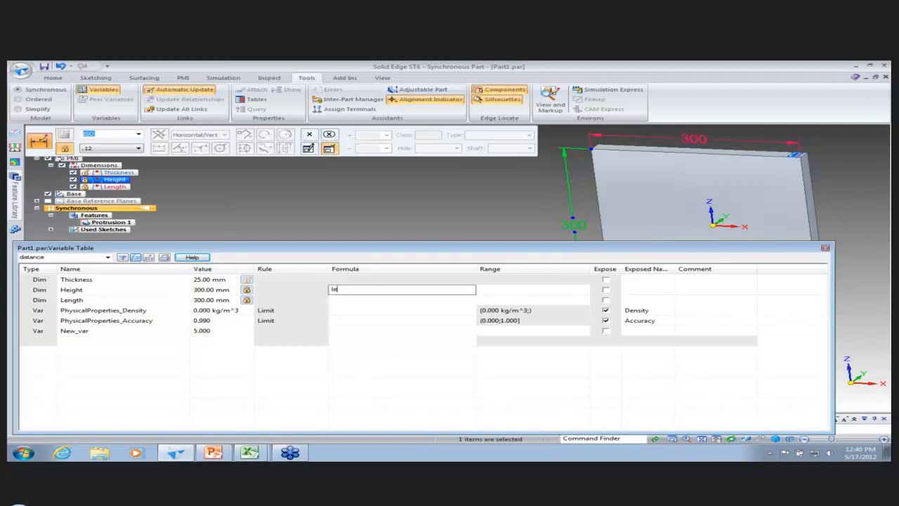
type("ngth")
key("Return")
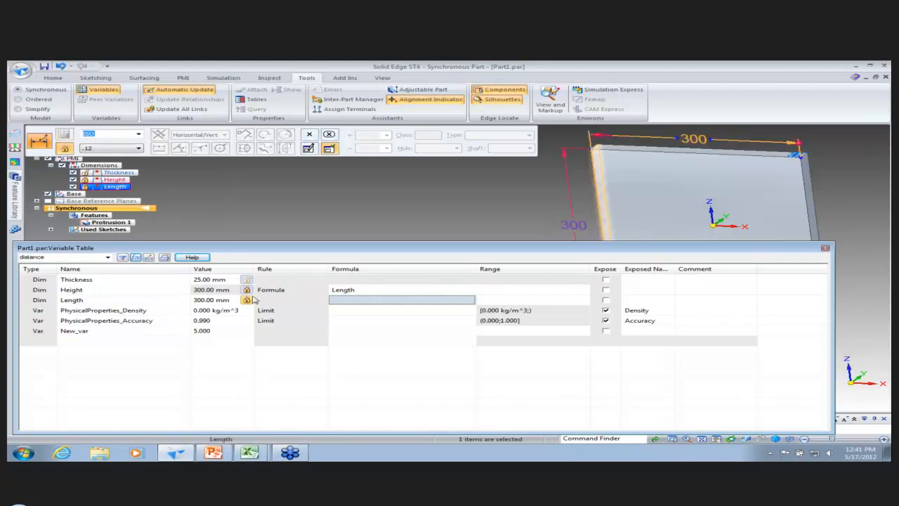
Step: Examine the Pasted Link and Limit value options in the Variable Rule Editor for Height, keeping its Length formula
left_click(344, 290)
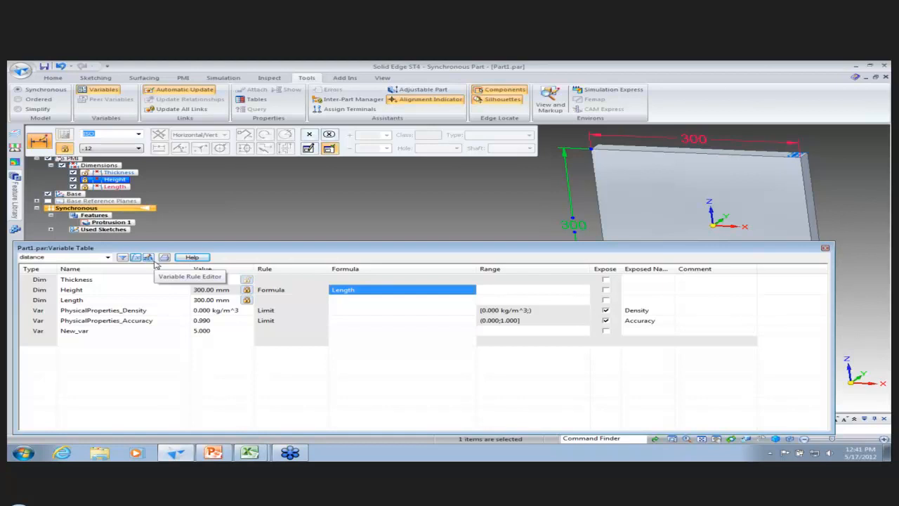
left_click(149, 257)
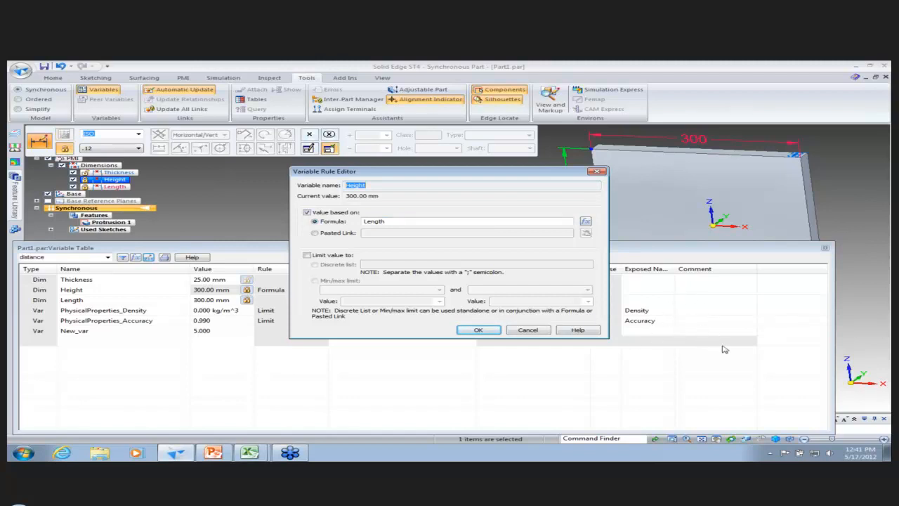
left_click(315, 234)
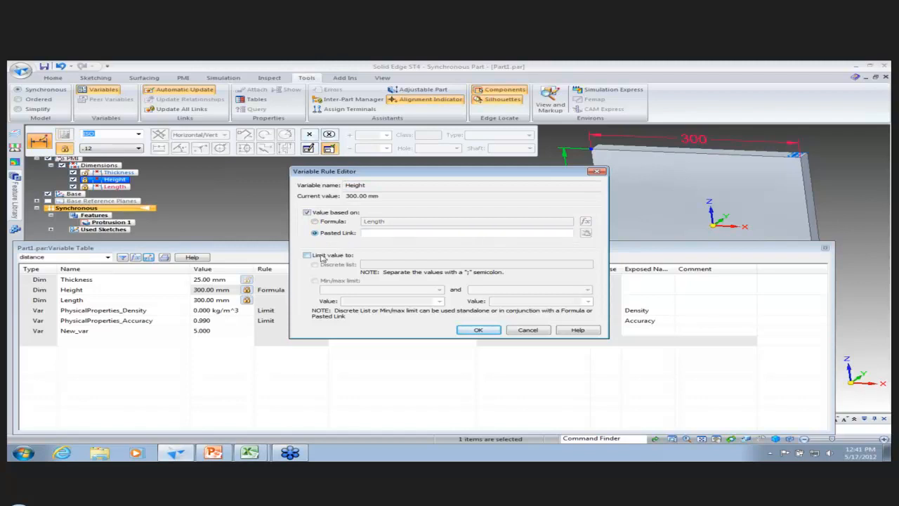
left_click(314, 222)
left_click(306, 255)
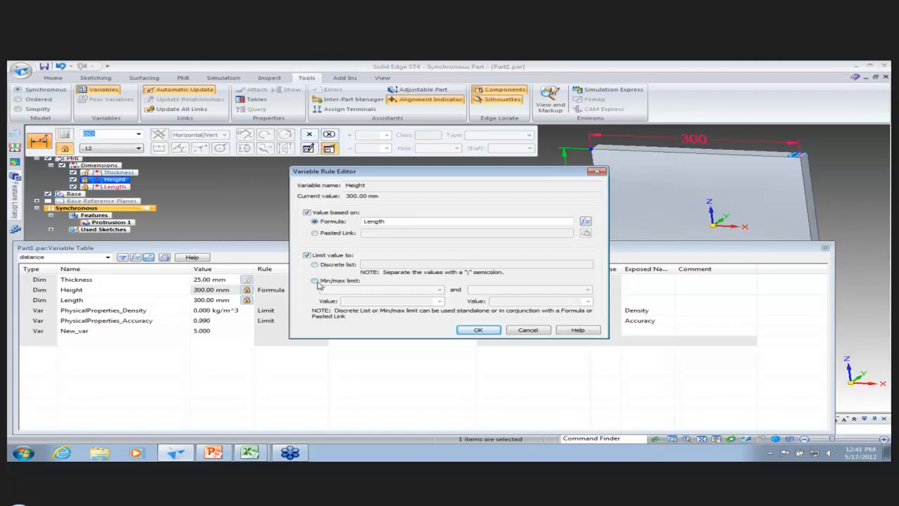
left_click(307, 256)
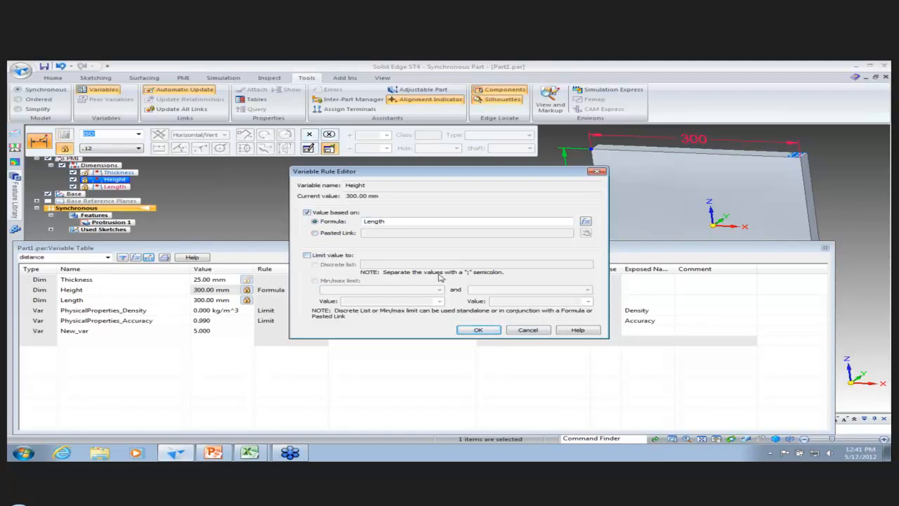
left_click(478, 330)
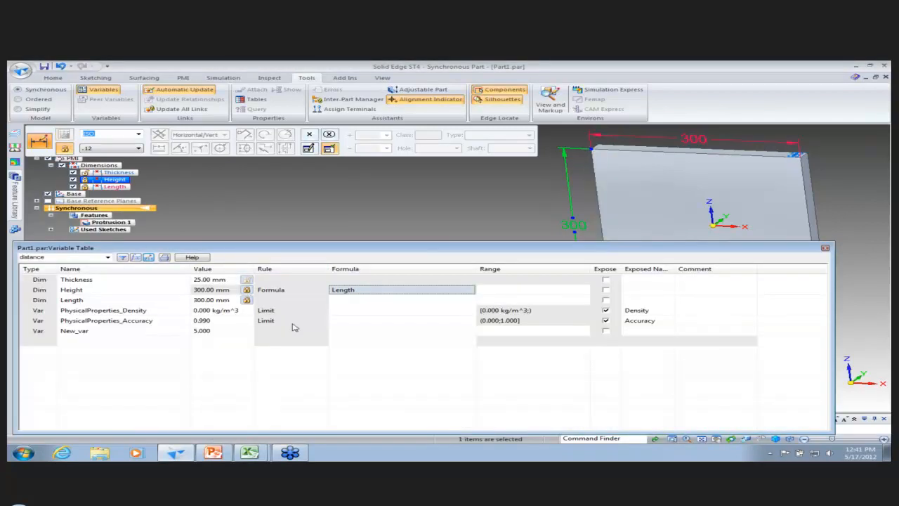
Step: Limit New_var to the discrete list 1;2;3;4 in the Variable Rule Editor
left_click(130, 332)
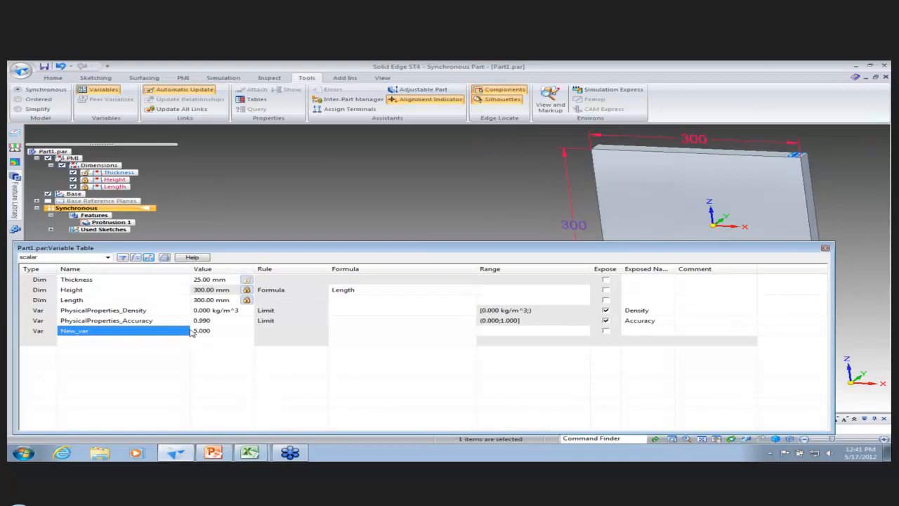
left_click(148, 257)
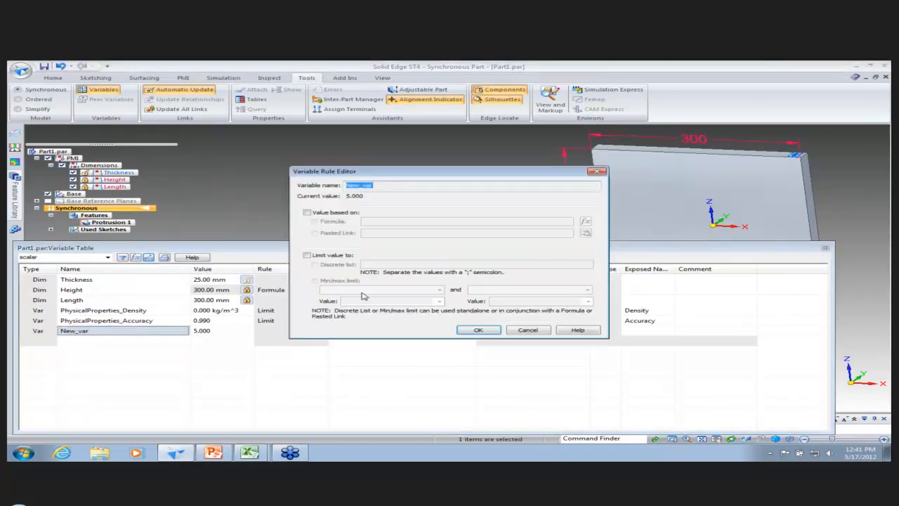
left_click(307, 255)
left_click(314, 264)
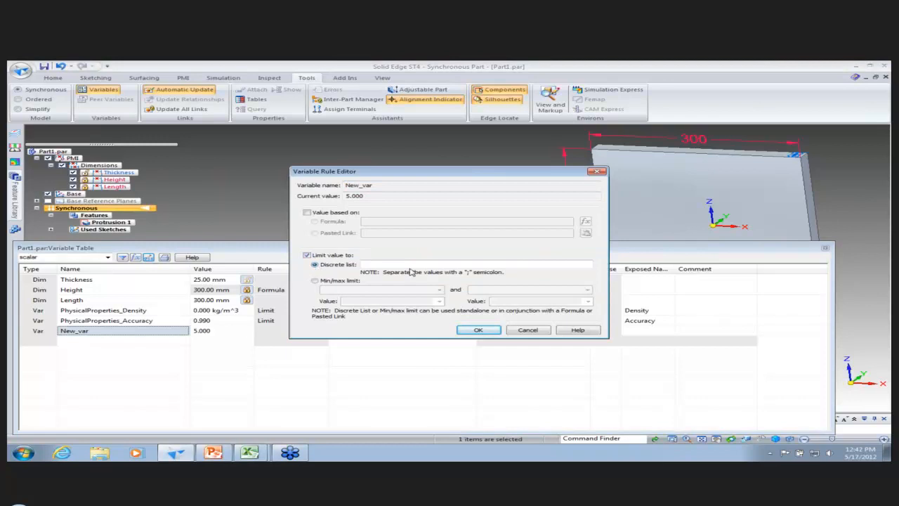
type("1;2;3;4")
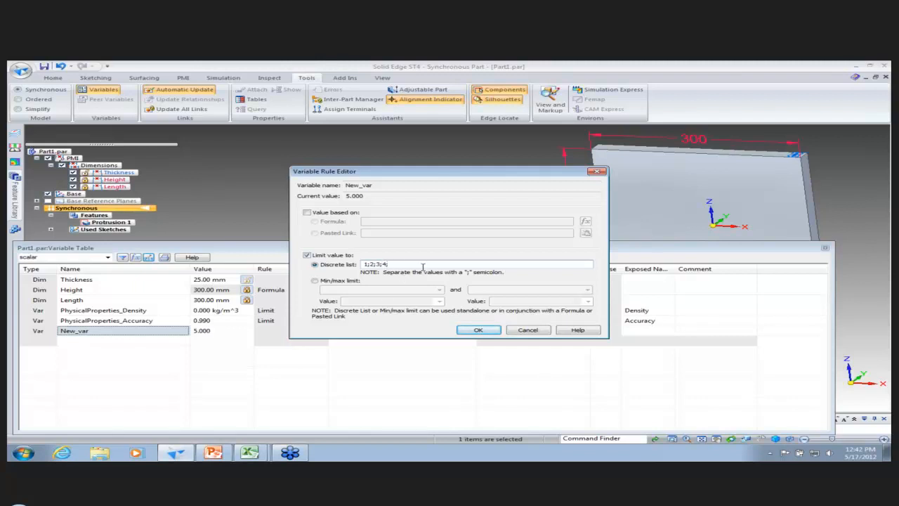
left_click(472, 327)
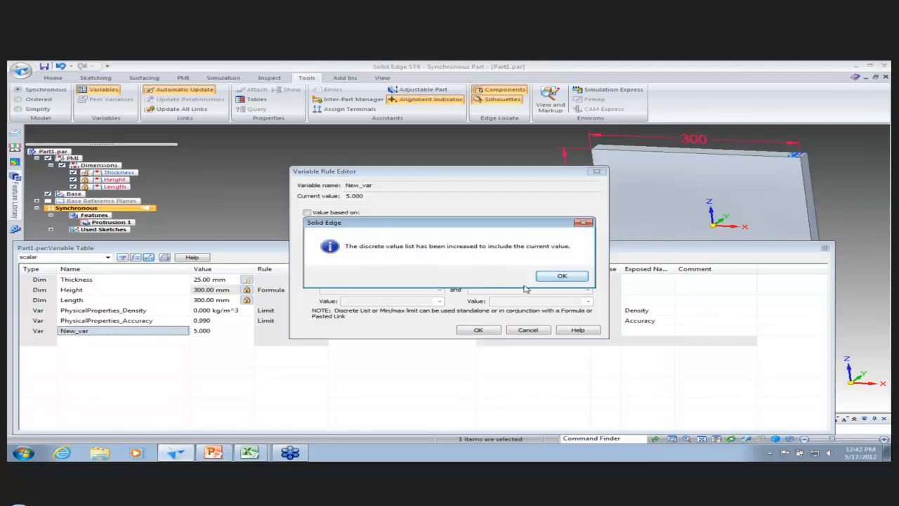
left_click(559, 277)
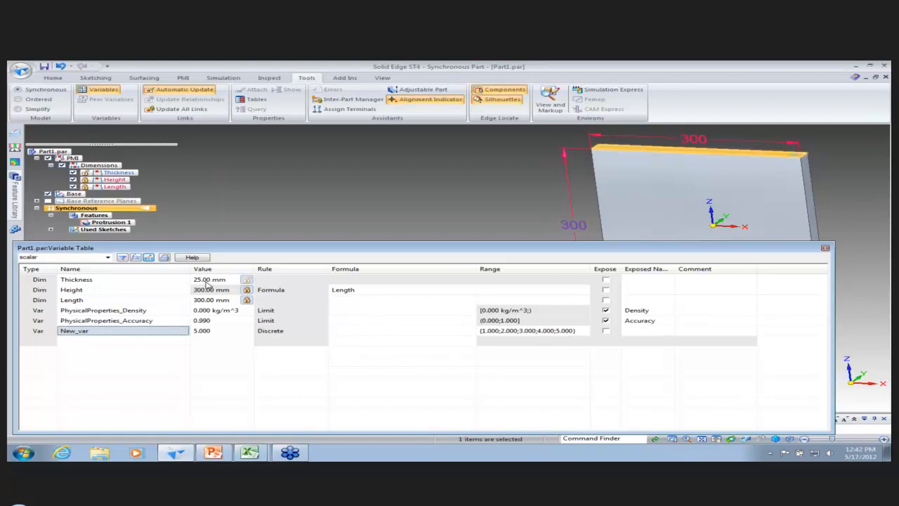
Step: Limit Height to values greater than or equal to 300 mm and less than 700 mm in the Variable Rule Editor
left_click(142, 291)
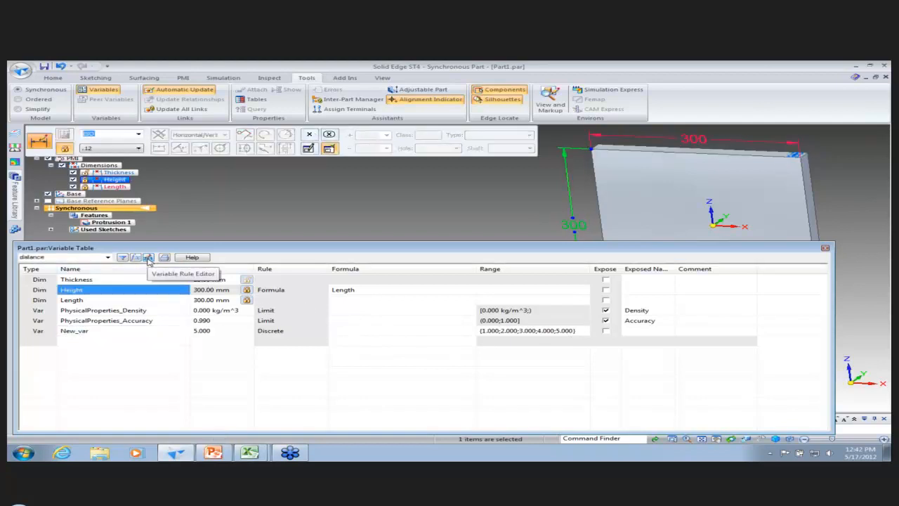
left_click(148, 258)
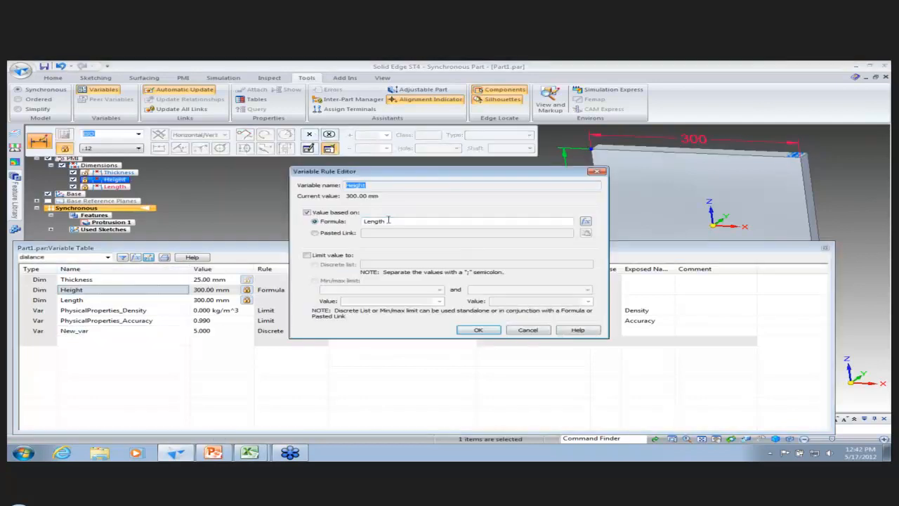
left_click(307, 256)
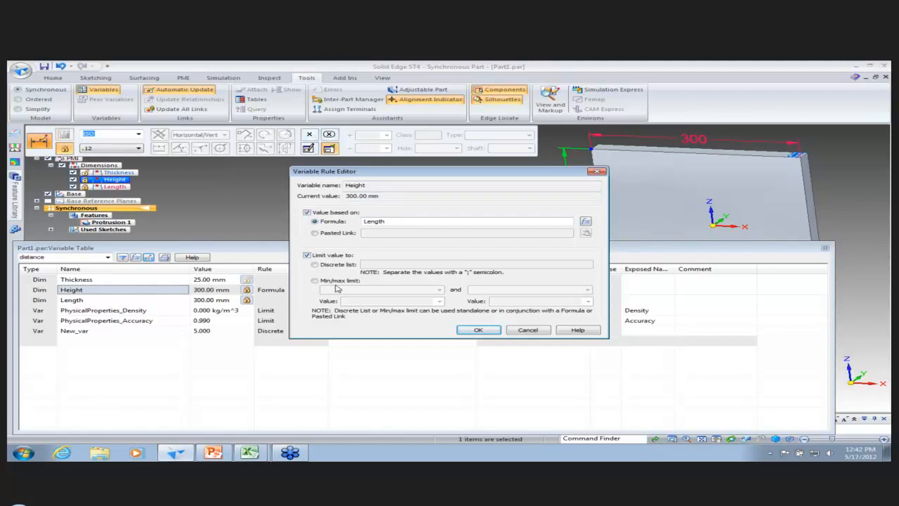
left_click(315, 280)
left_click(407, 289)
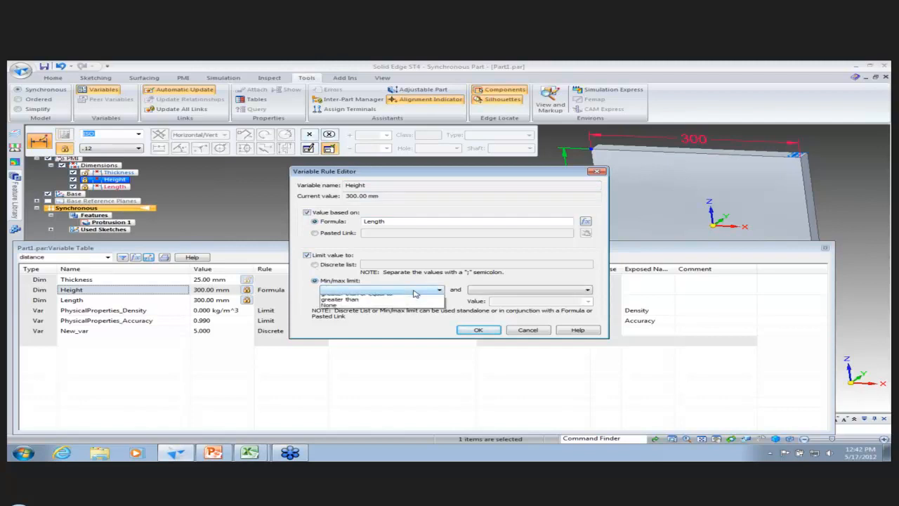
left_click(410, 298)
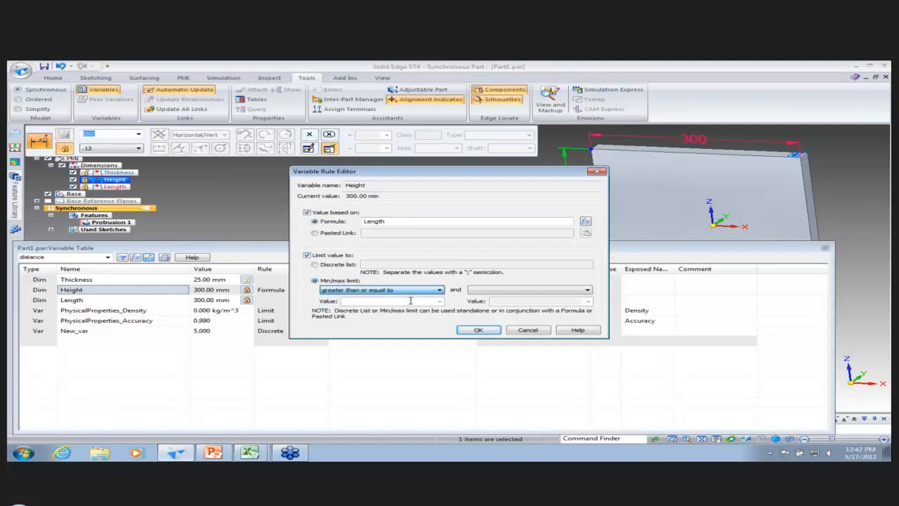
type("300")
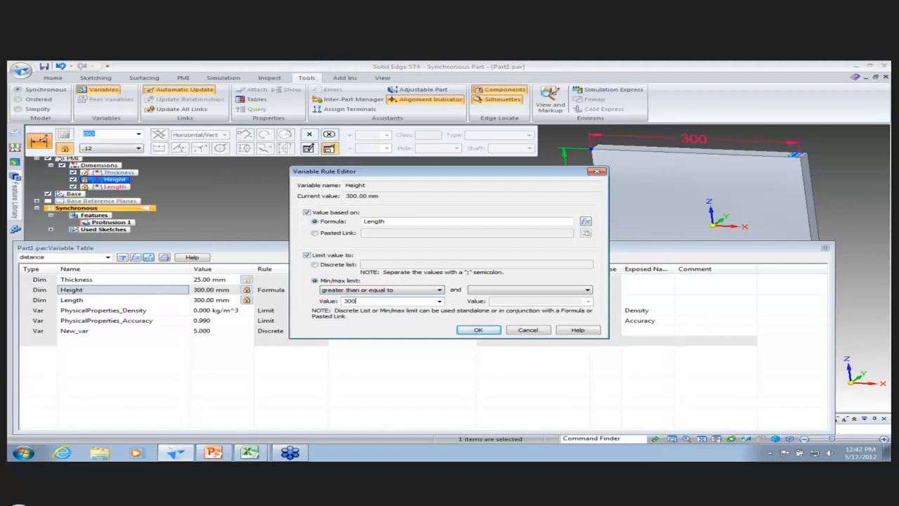
left_click(529, 290)
left_click(527, 303)
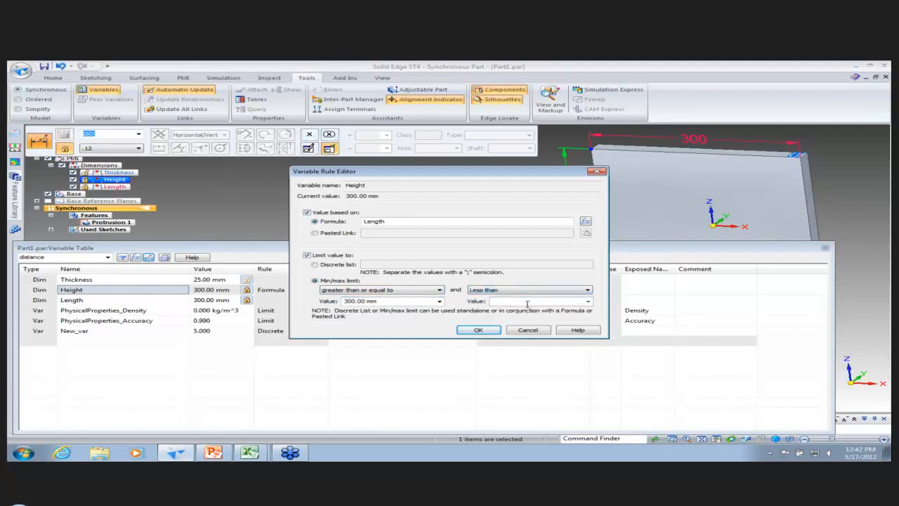
type("700")
left_click(481, 330)
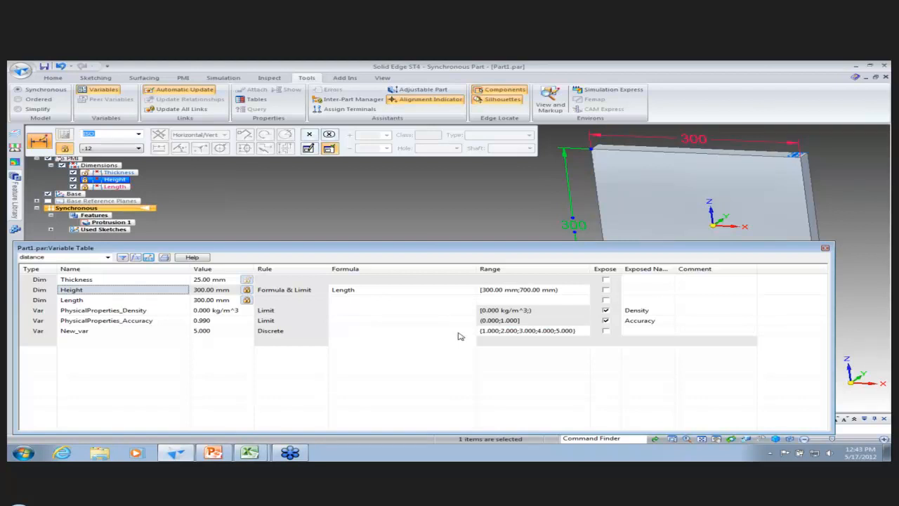
Step: Try to set the PhysicalProperties_Accuracy value to 2, outside its allowed range
left_click(203, 331)
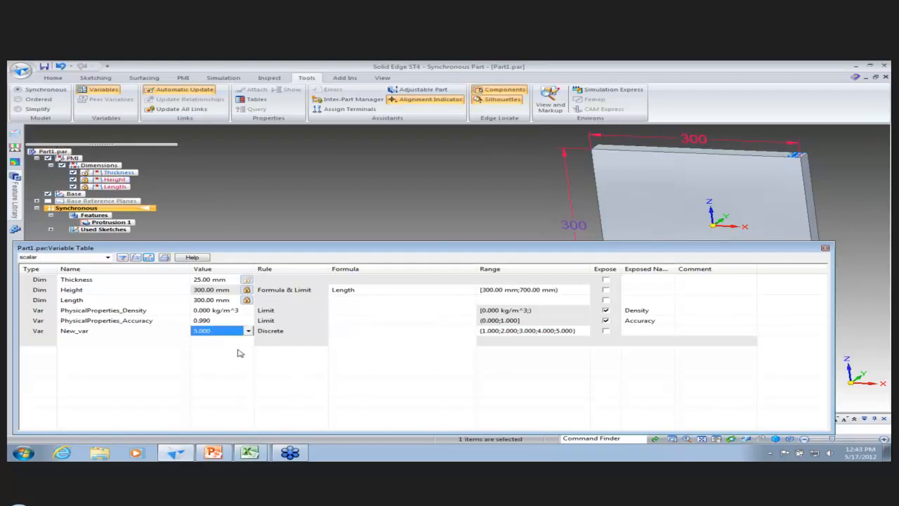
left_click(214, 322)
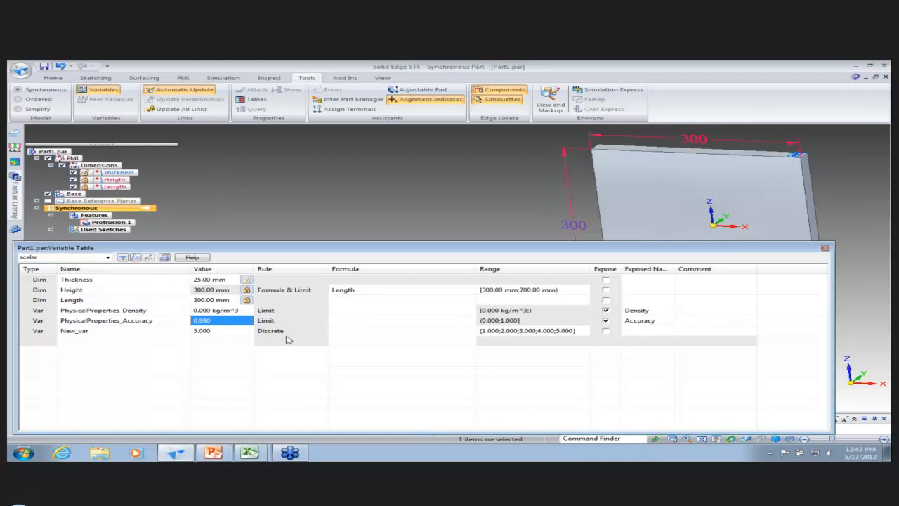
type("2")
key("Return")
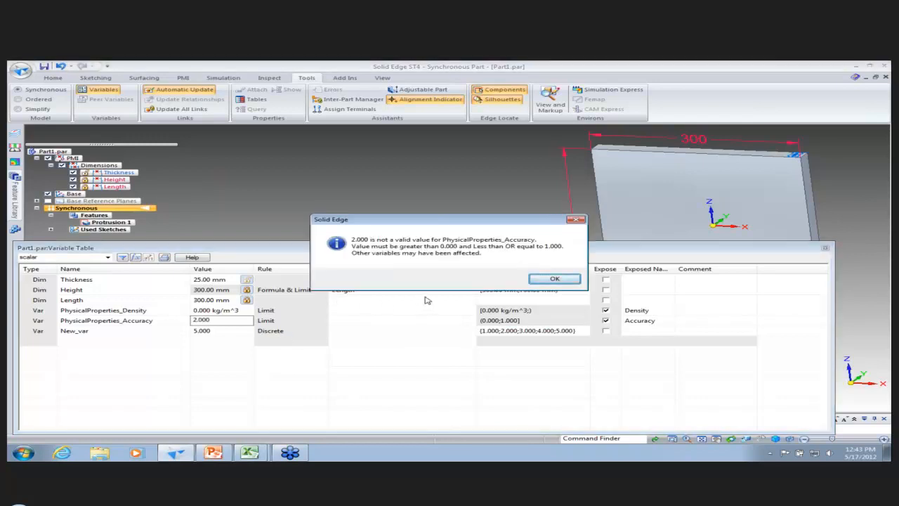
left_click(535, 280)
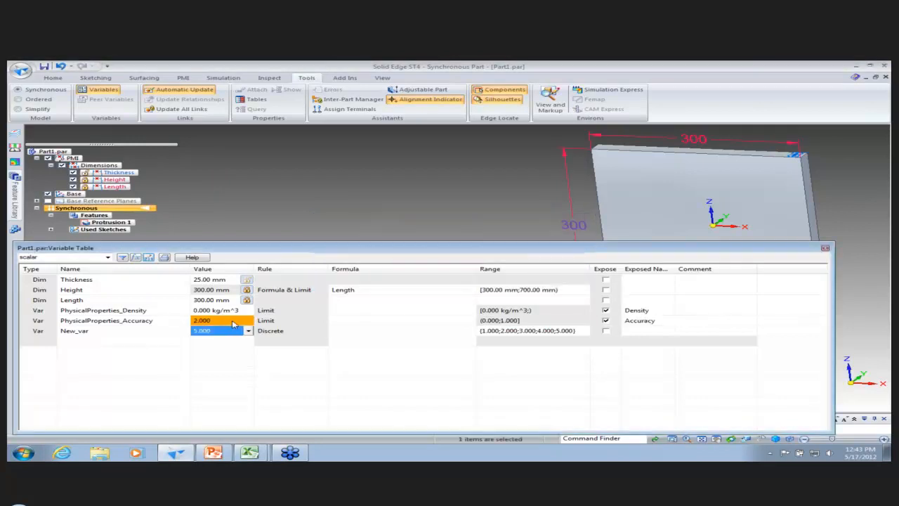
Step: Set the PhysicalProperties_Accuracy value to 0.9
right_click(233, 323)
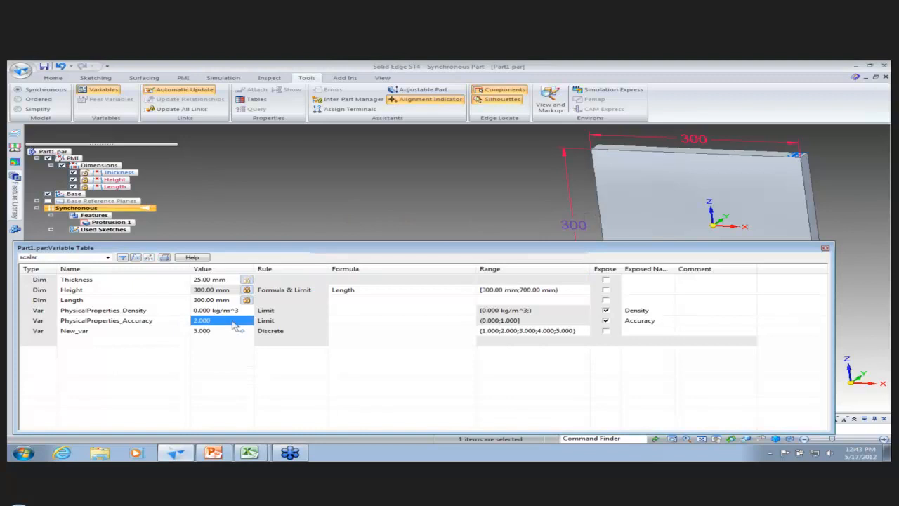
left_click(215, 325)
type(".9")
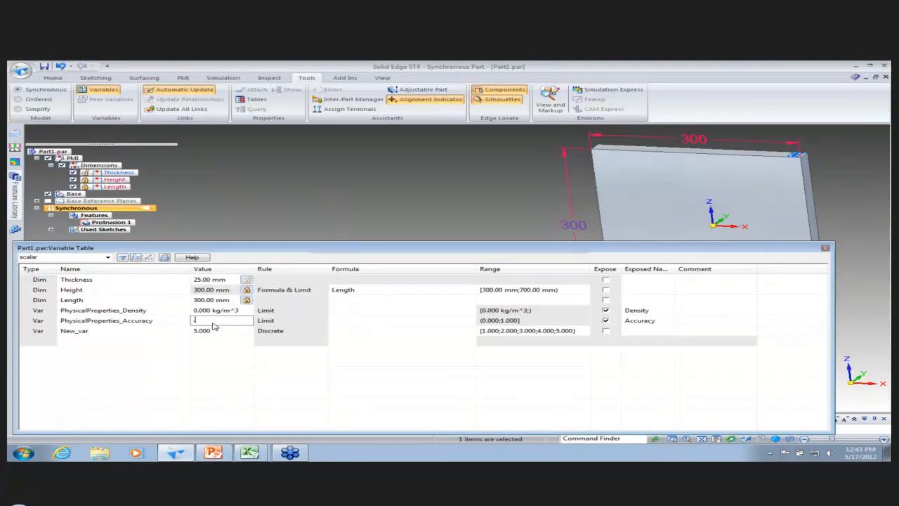
key("Return")
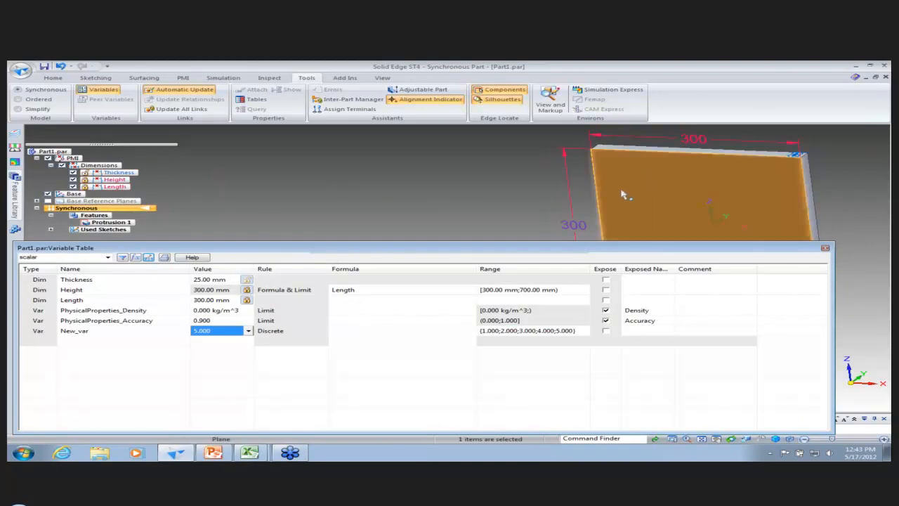
Step: Try to change the plate's horizontal length dimension directly in the model
left_click(555, 229)
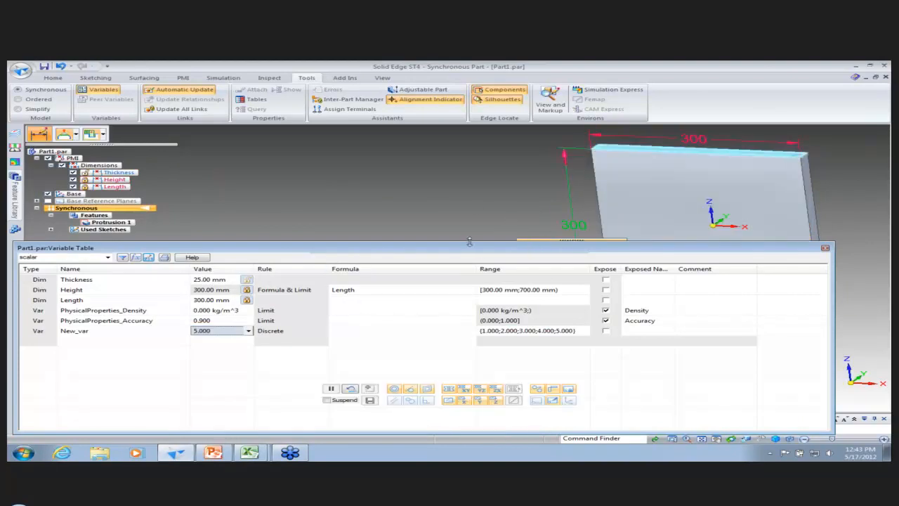
left_click_drag(470, 242, 469, 254)
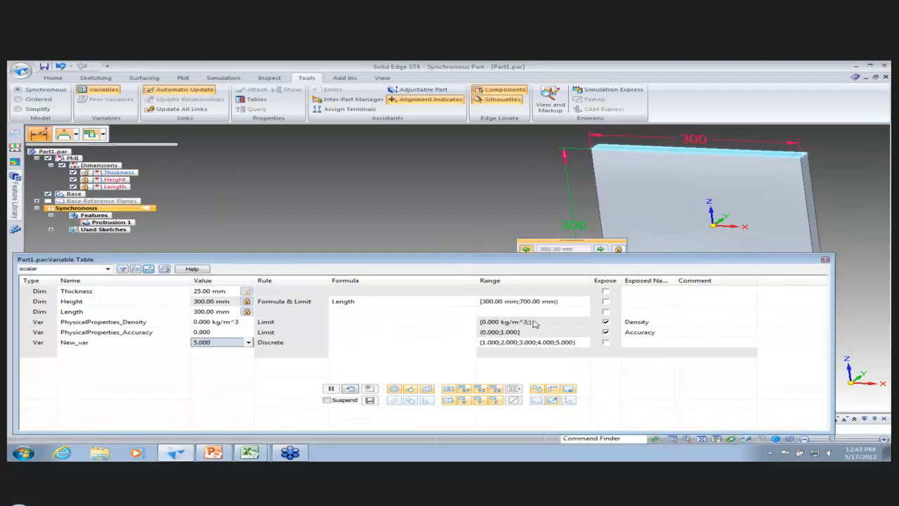
left_click(692, 137)
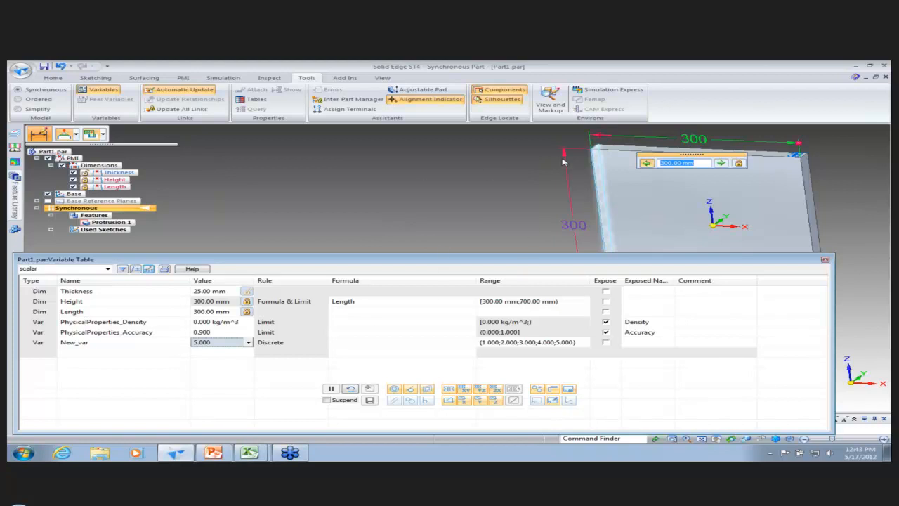
scroll(679, 162, "up", 1)
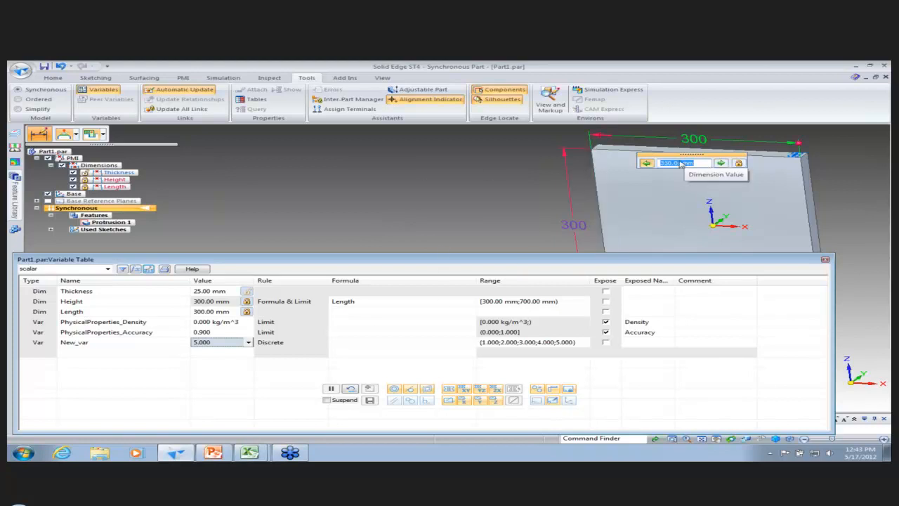
key("Return")
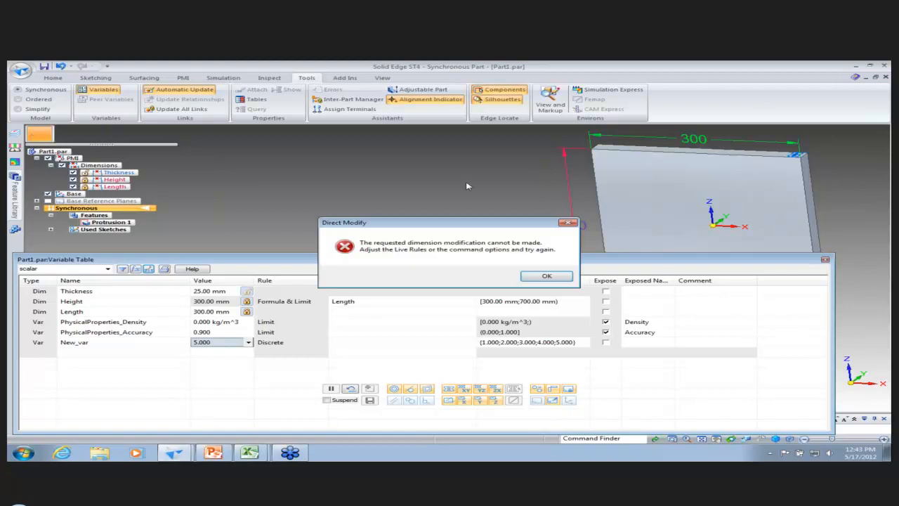
left_click(561, 276)
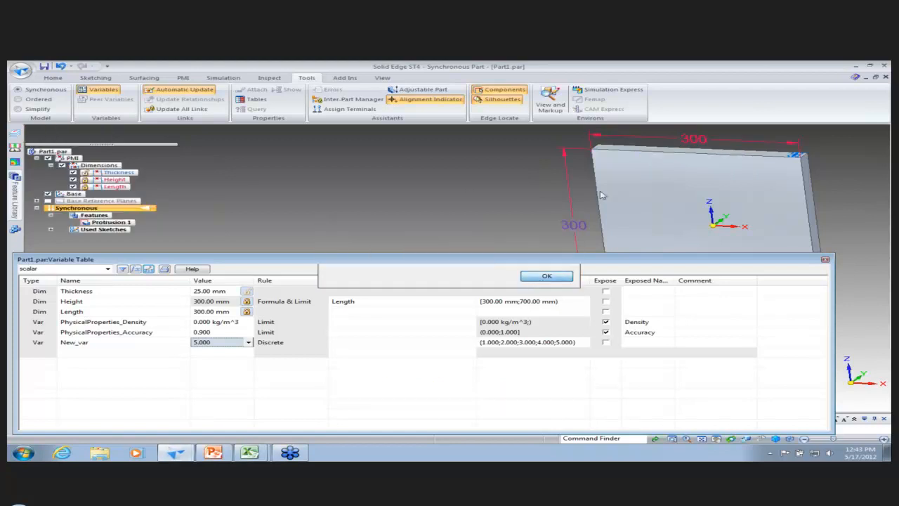
Step: Start a min/max limit rule for Length in the Variable Rule Editor with a lower limit of greater than or equal to 300 mm
left_click(503, 301)
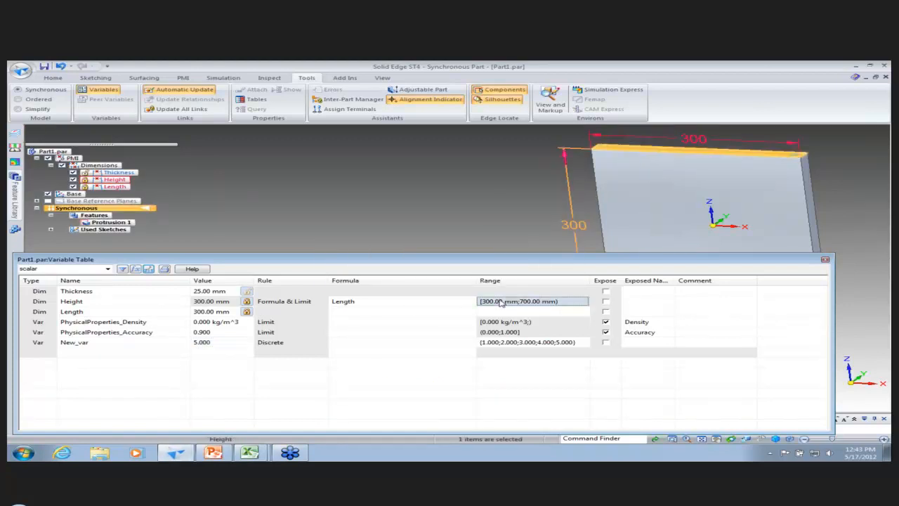
left_click(208, 311)
right_click(206, 311)
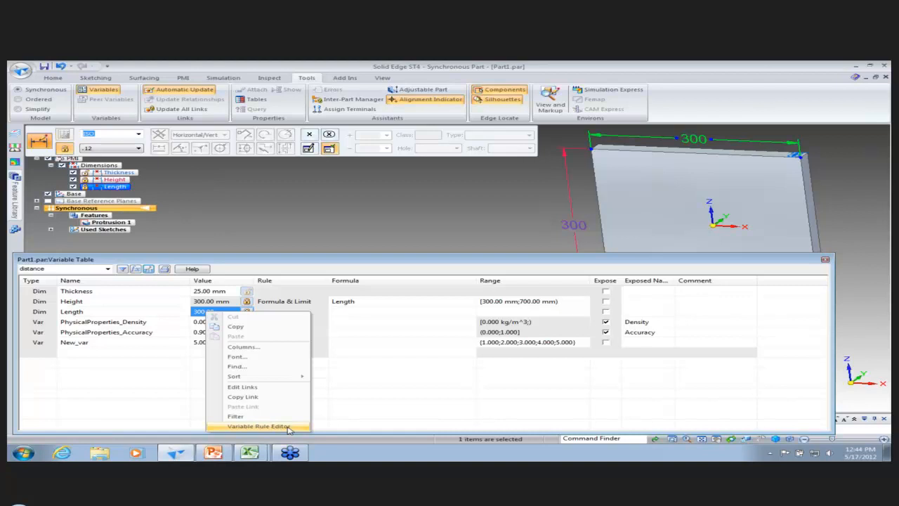
left_click(287, 427)
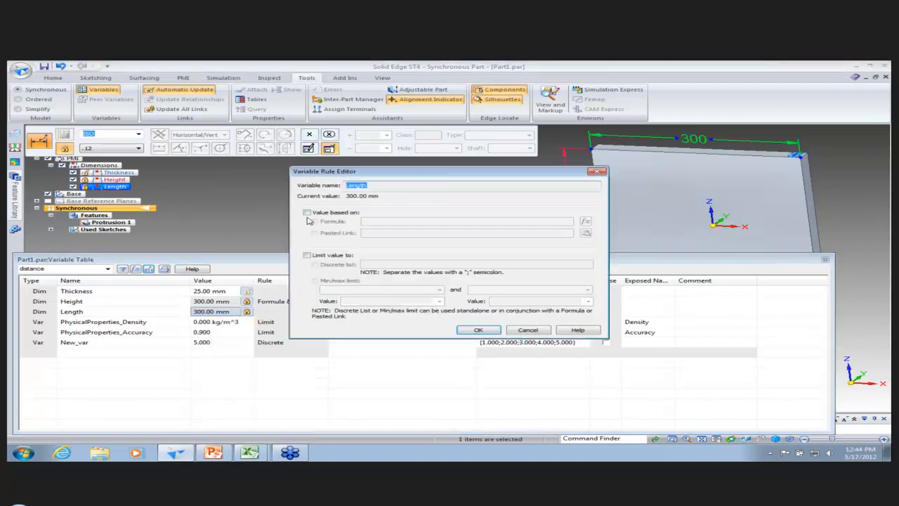
left_click(307, 256)
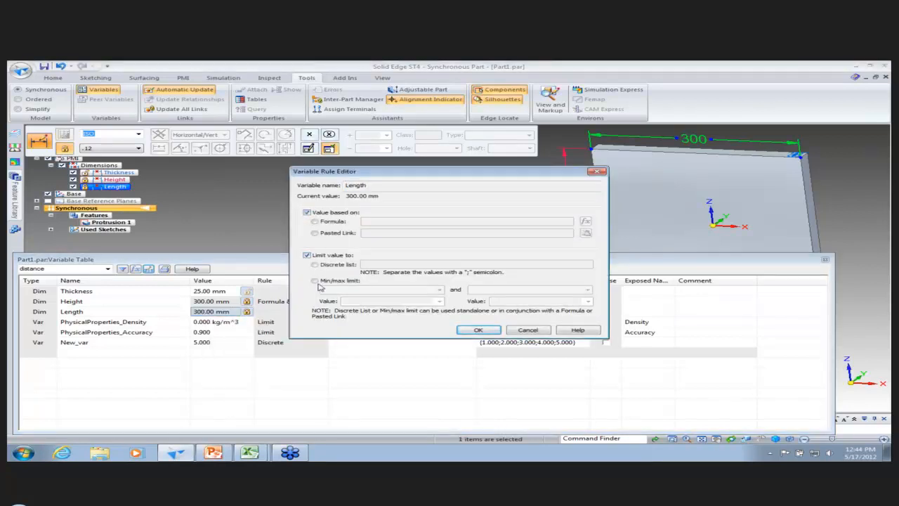
left_click(306, 212)
left_click(314, 280)
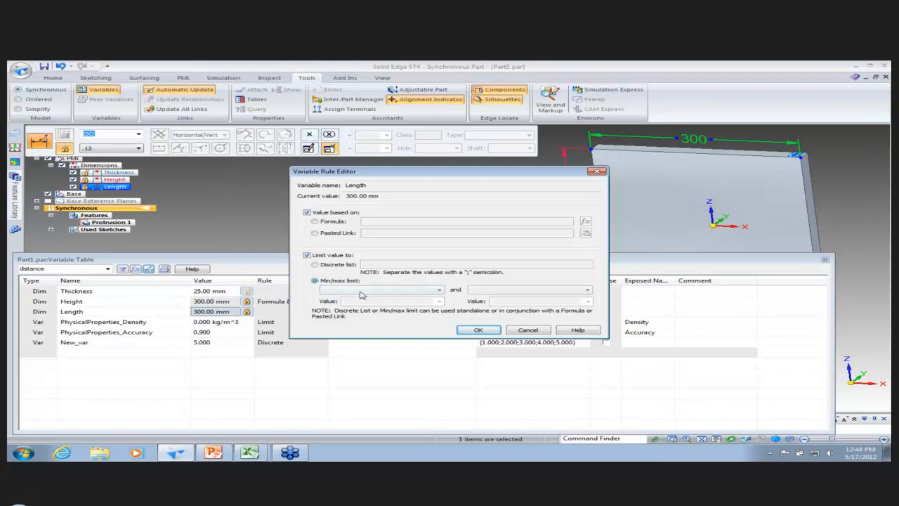
left_click(379, 290)
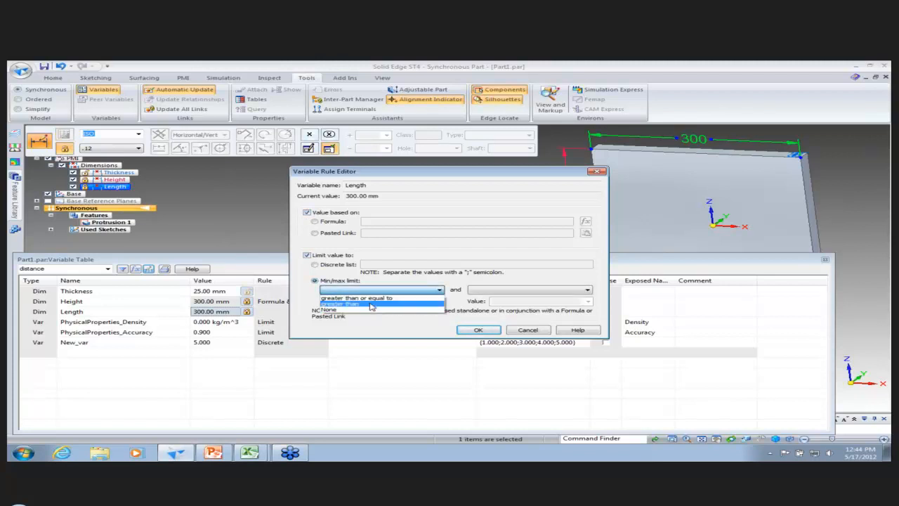
left_click(372, 298)
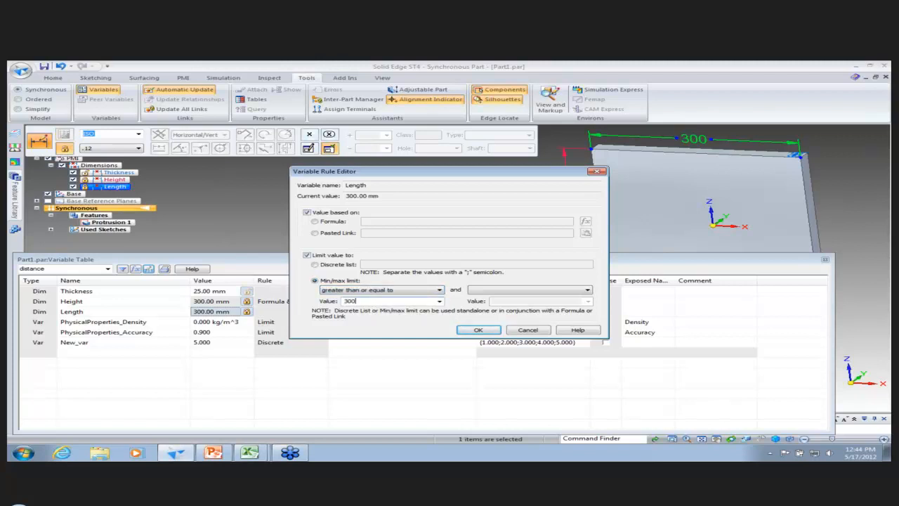
Step: Add an upper limit of less than 700 mm to the Length rule and apply it
left_click(490, 290)
left_click(489, 299)
left_click(504, 300)
type("700")
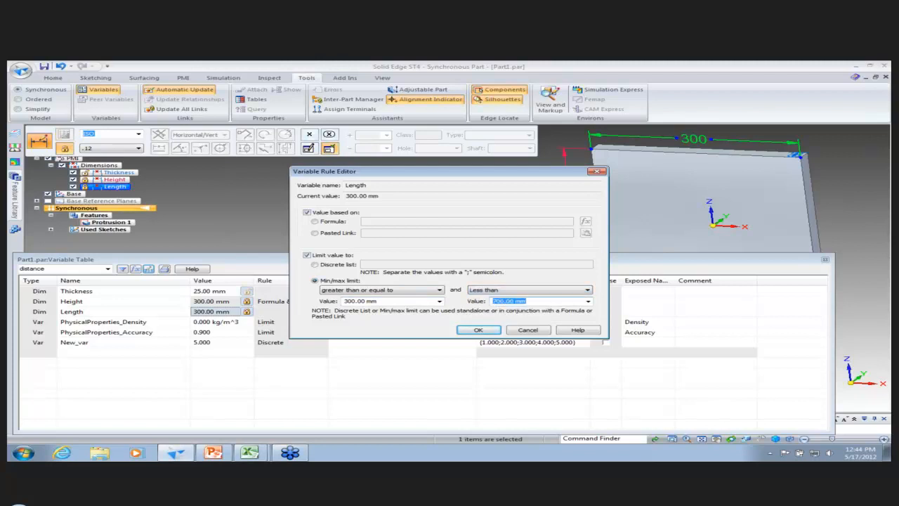
key("Return")
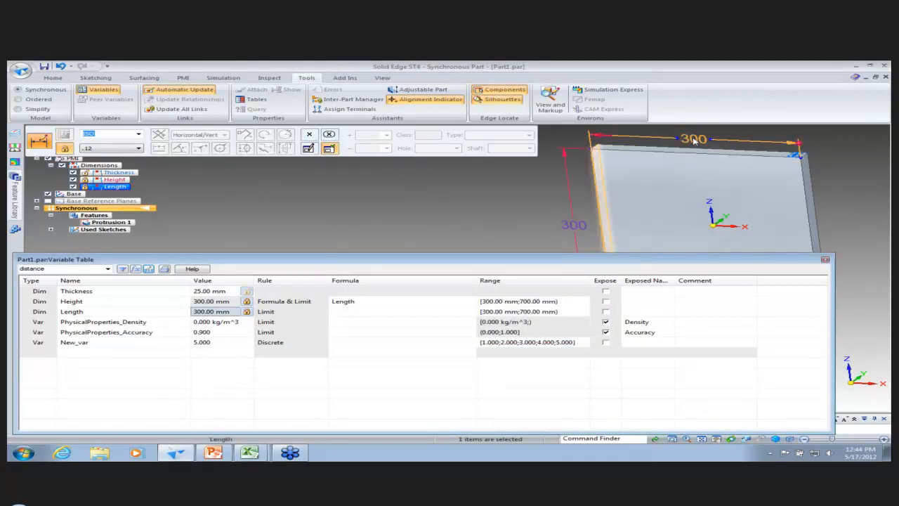
Step: Try to set the plate's length dimension in the model to 285 mm, below its allowed range
left_click(438, 234)
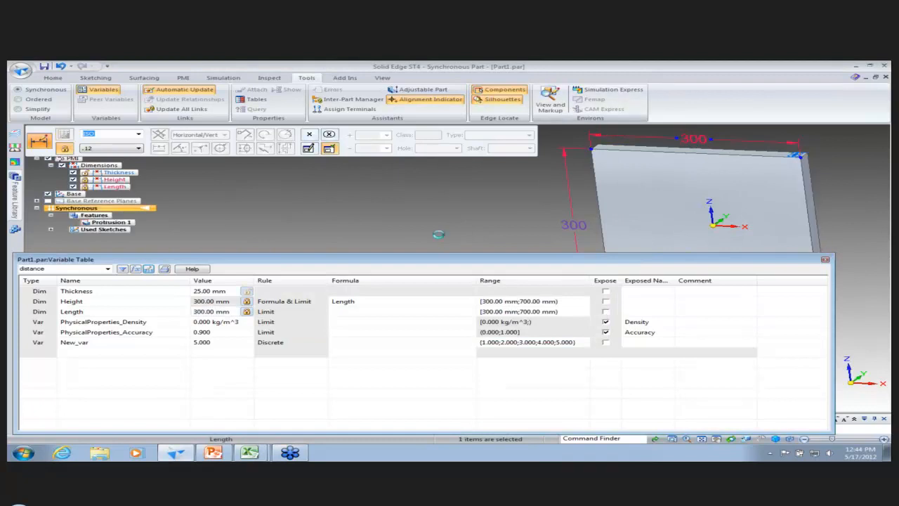
left_click(678, 142)
type("285")
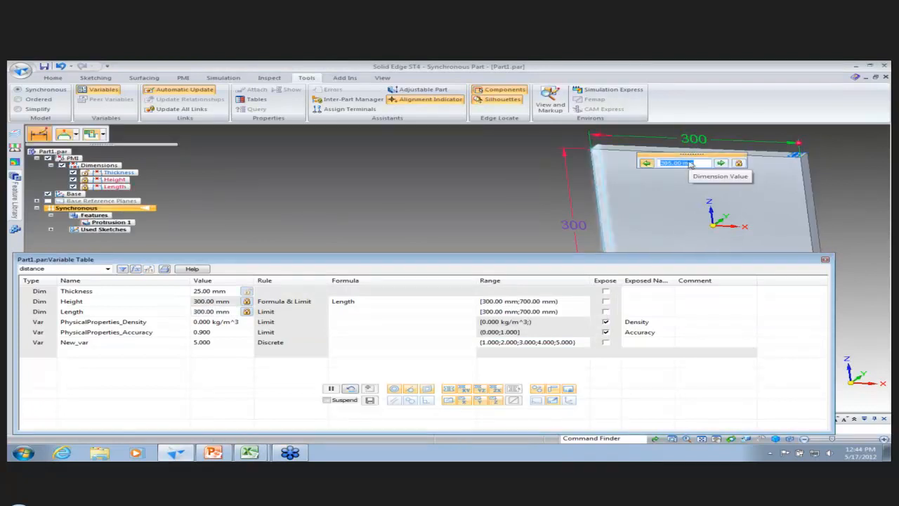
key("Return")
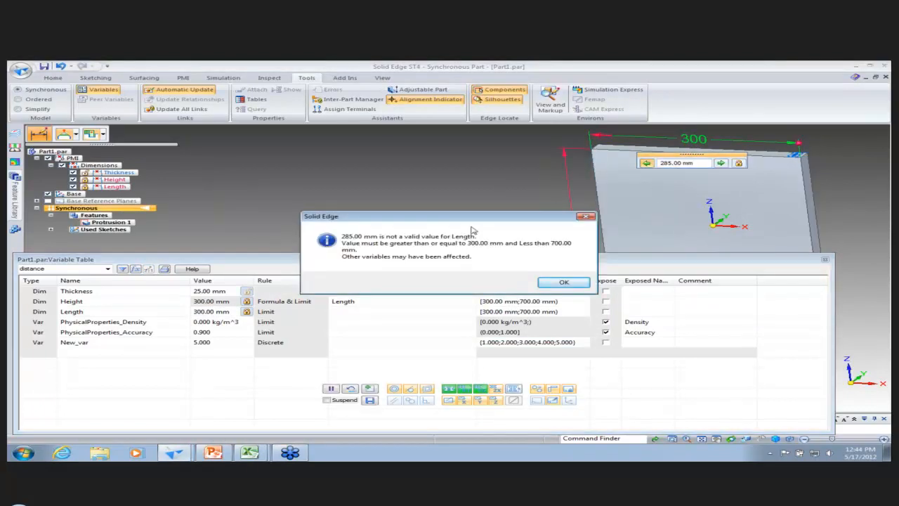
left_click(564, 283)
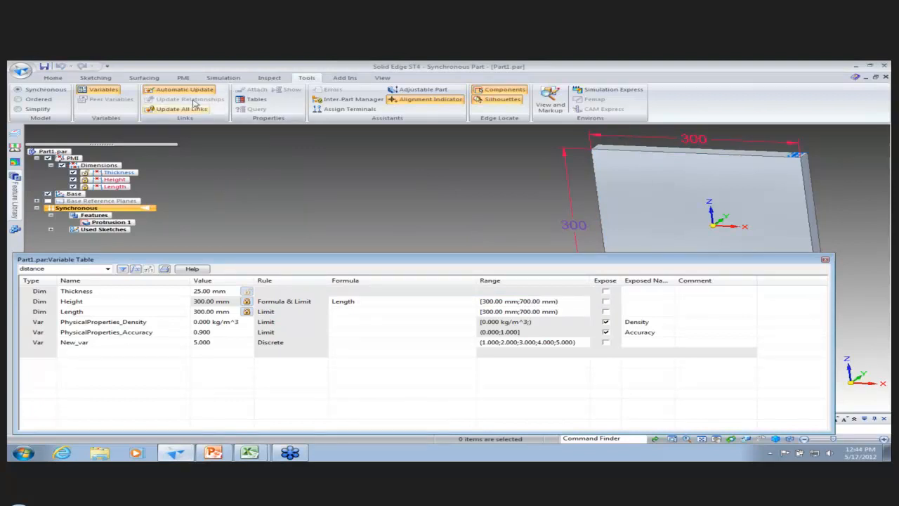
Step: Start a hole locked to the plate's front face and configure its hole options
left_click(100, 79)
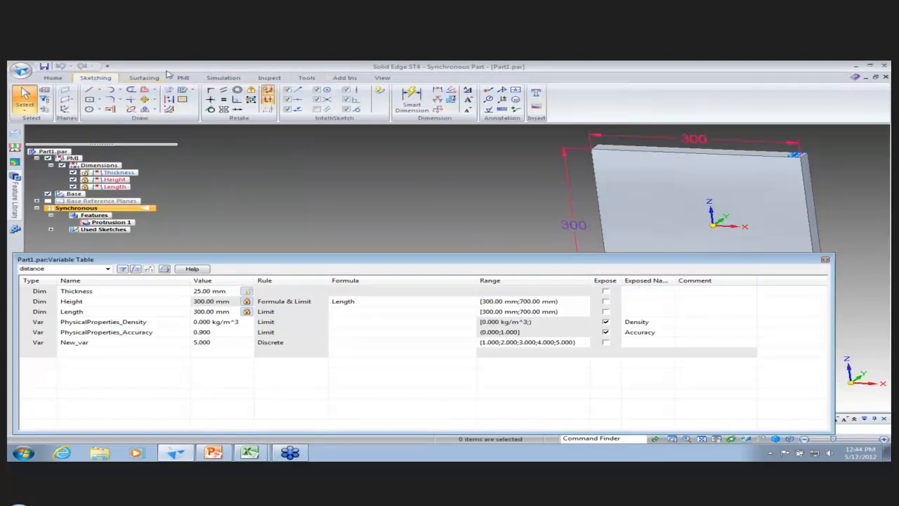
left_click(56, 77)
left_click(468, 97)
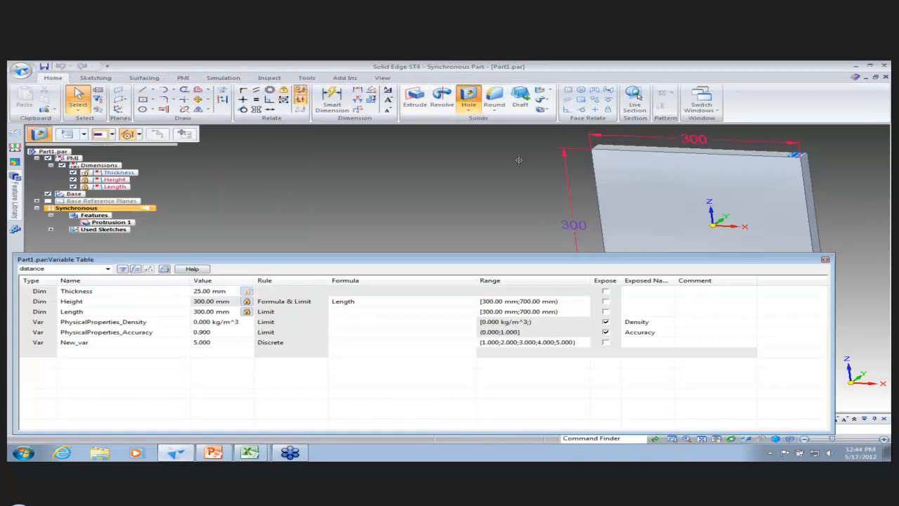
key("F3")
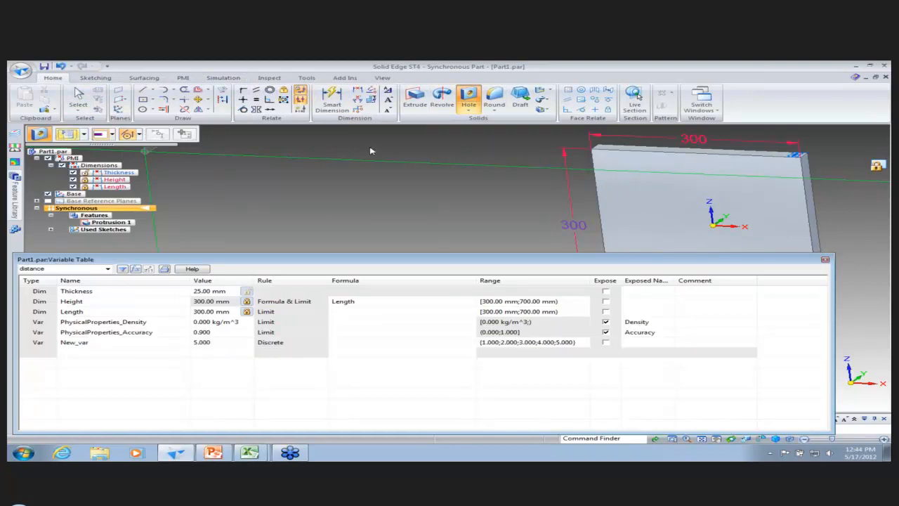
left_click(440, 184)
left_click(372, 224)
left_click(393, 335)
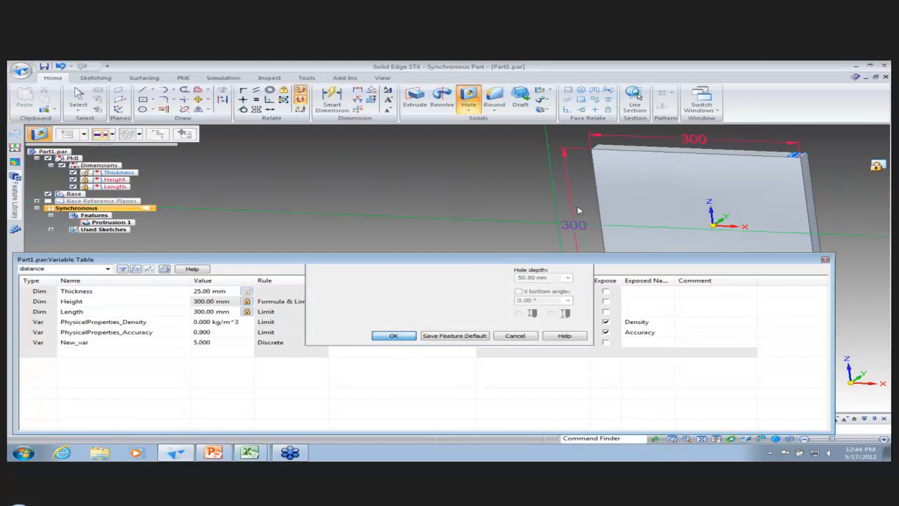
Step: Place the 50 mm diameter hole 50 mm from each of the two edges meeting at the plate's upper-left corner
key("e")
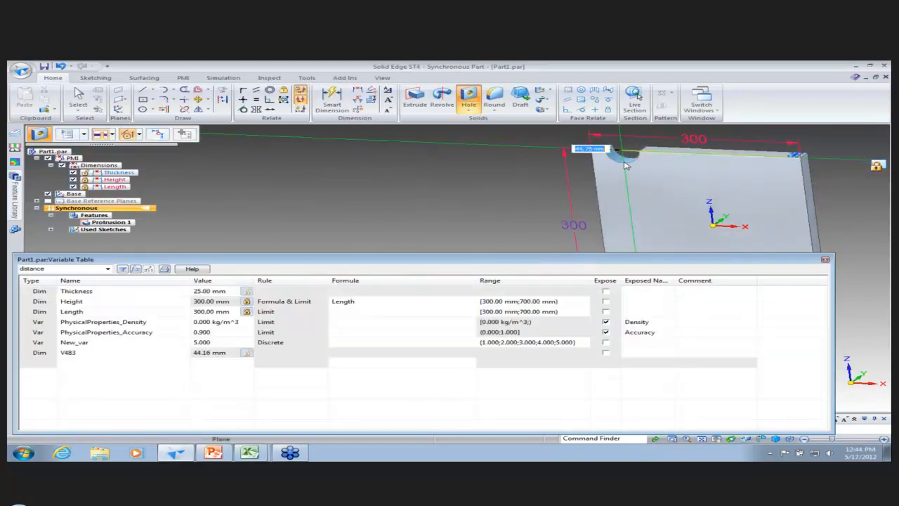
type("e")
type("50")
key("Tab")
type("50")
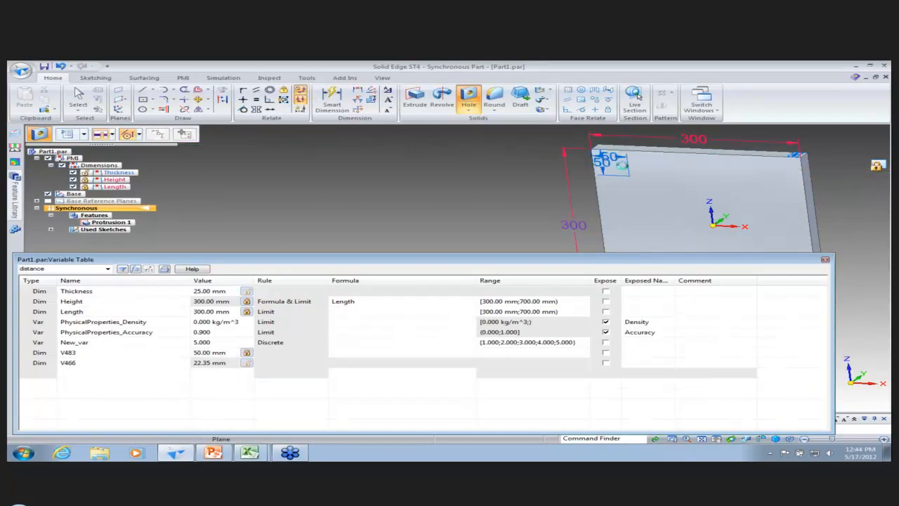
left_click(624, 168)
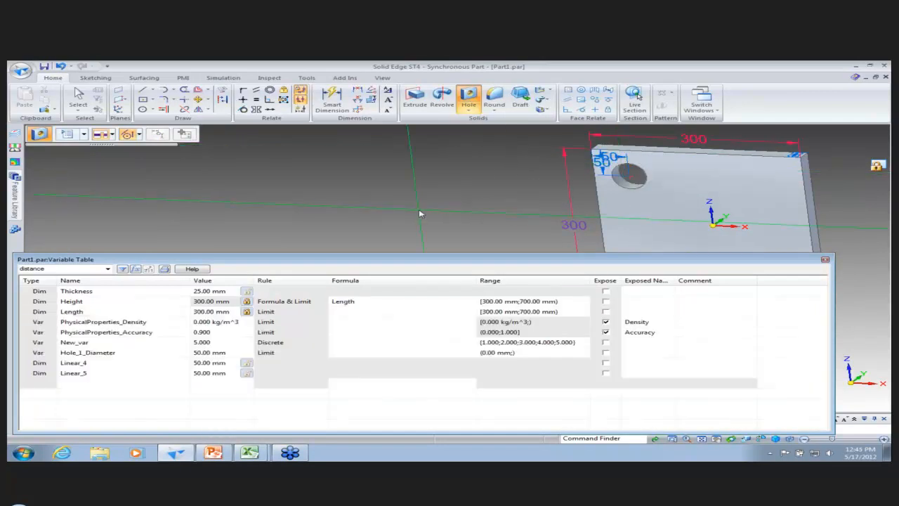
key("Escape")
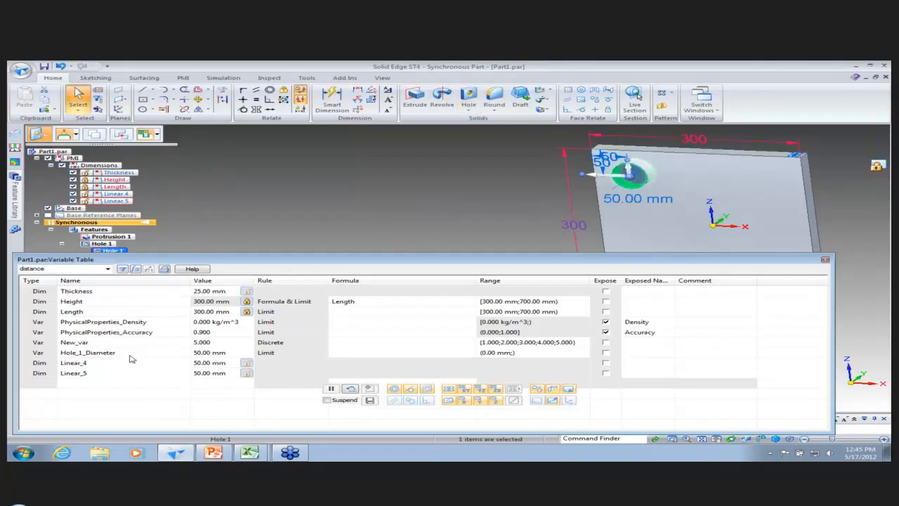
Step: Rename the hole's position variables Linear_4 and Linear_5 as Hole_X_pos and Hole_YPos in the variable table
left_click(85, 363)
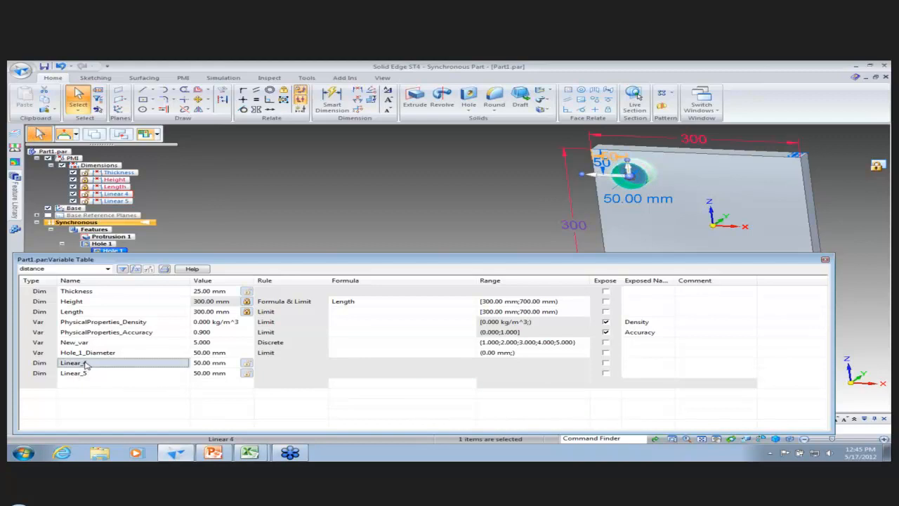
type("Hole_X_p")
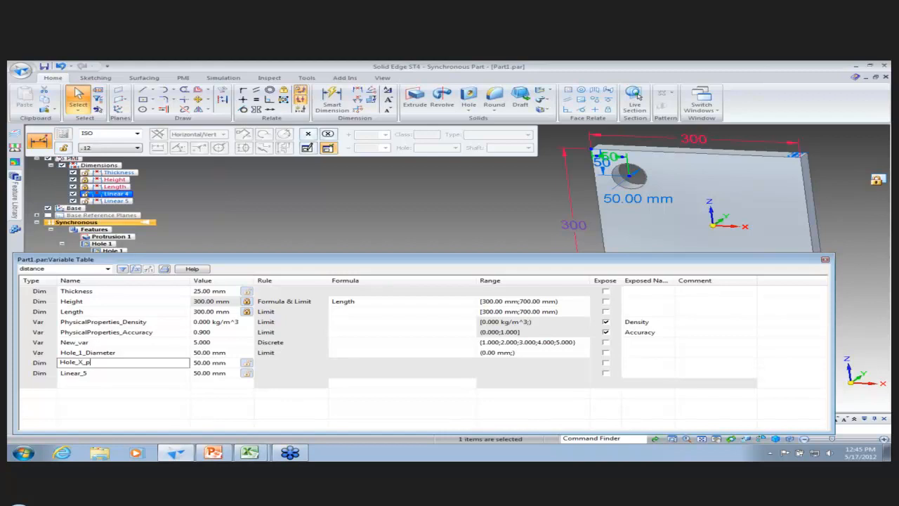
type("os")
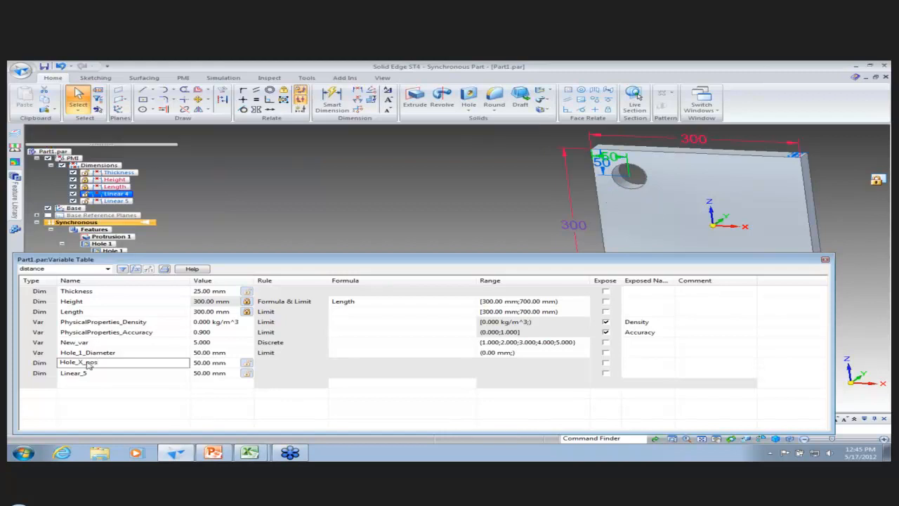
left_click(83, 373)
type("Hole_YPos")
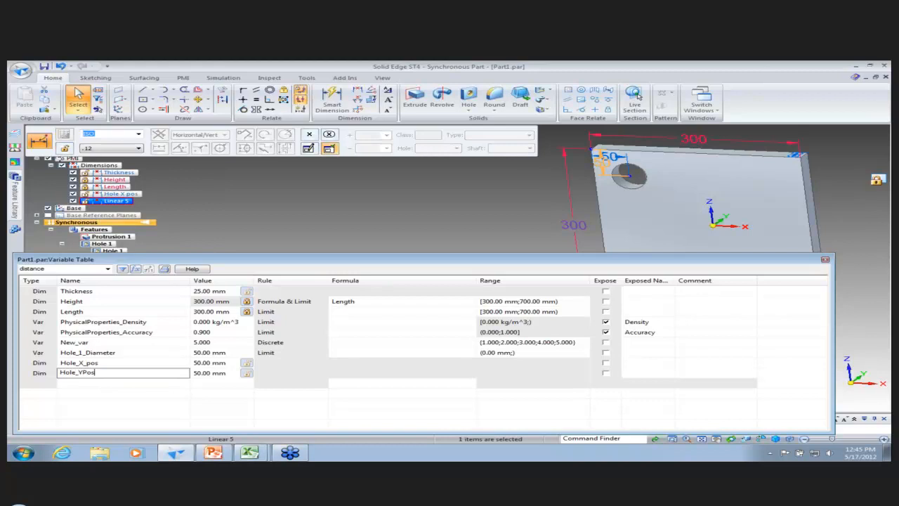
key("Return")
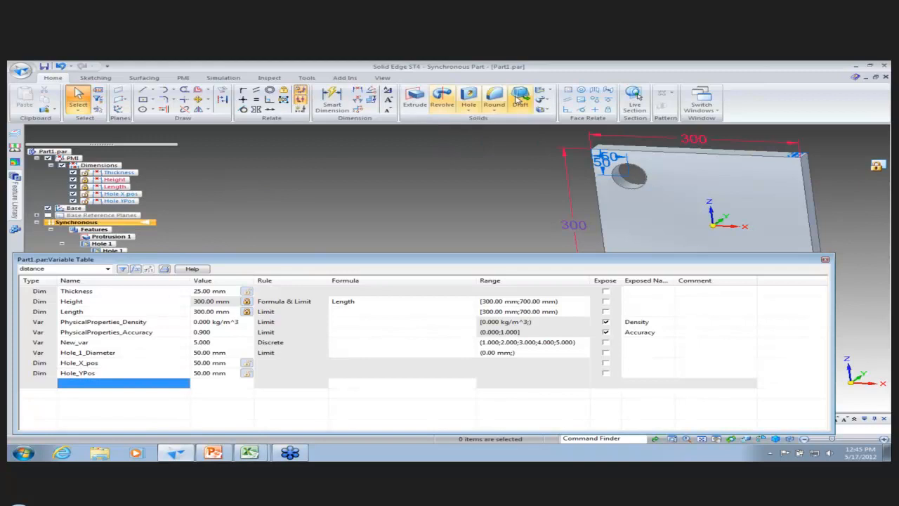
Step: Start a rectangular pattern of the hole on the plate's front face and set its horizontal extent to 200 mm
left_click(628, 187)
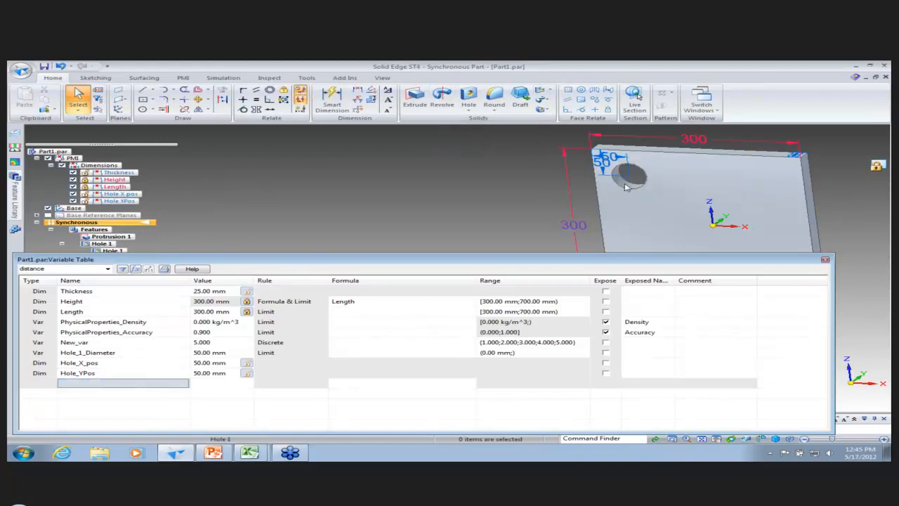
left_click(669, 96)
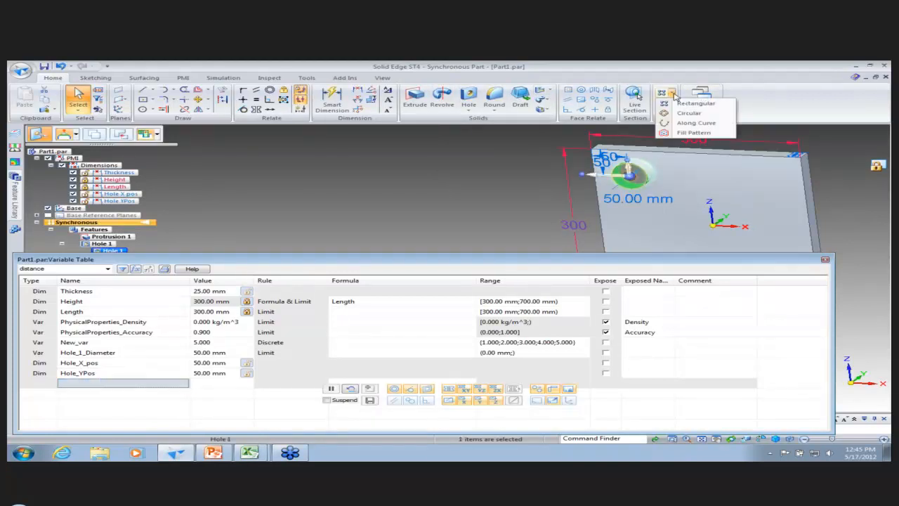
left_click(680, 101)
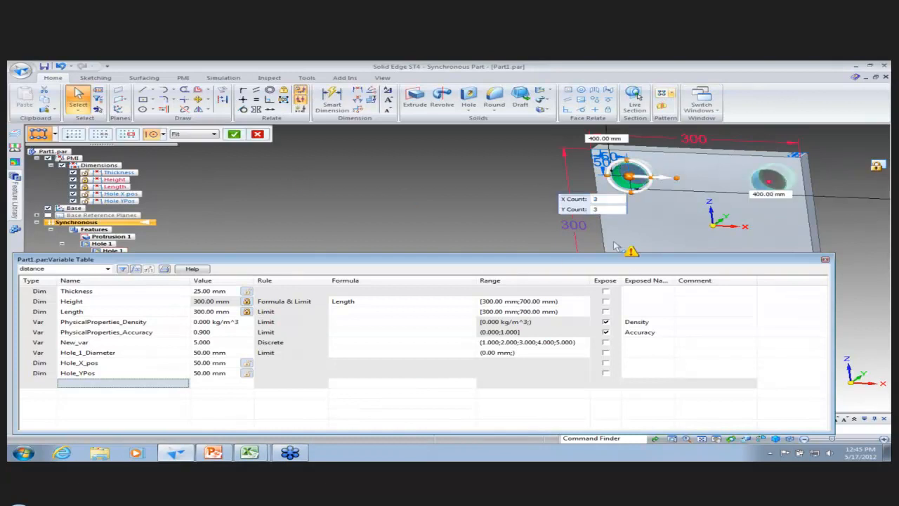
left_click(631, 192)
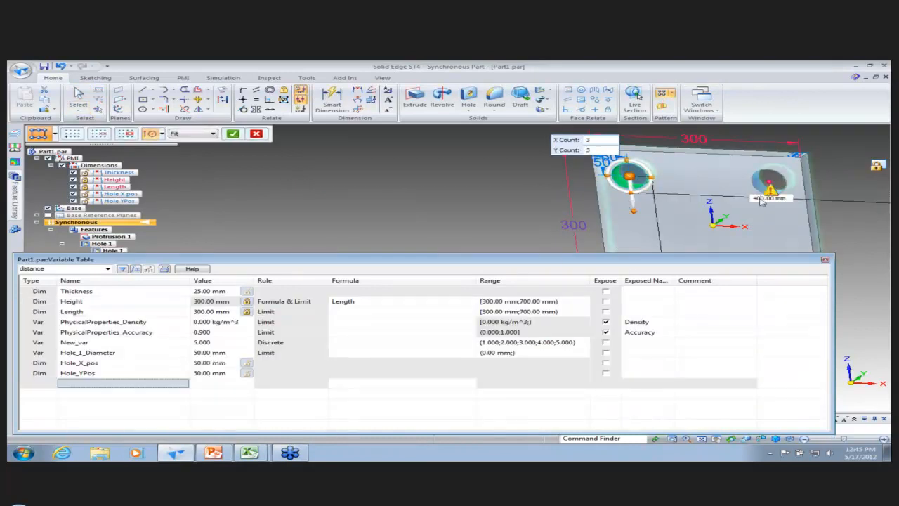
left_click(771, 199)
type("200")
key("Return")
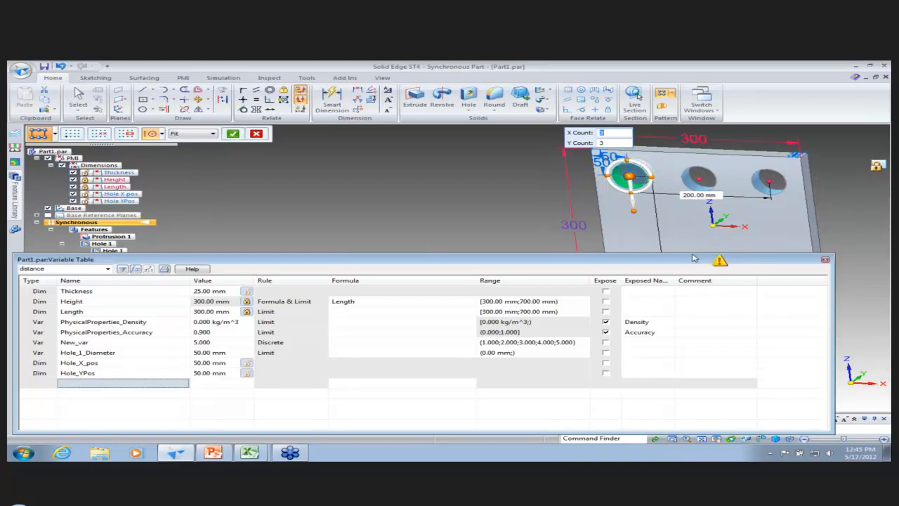
Step: Set the hole pattern's vertical extent to 200 mm and accept the 3 by 3 pattern
left_click_drag(692, 259, 704, 319)
left_click(661, 279)
type("200")
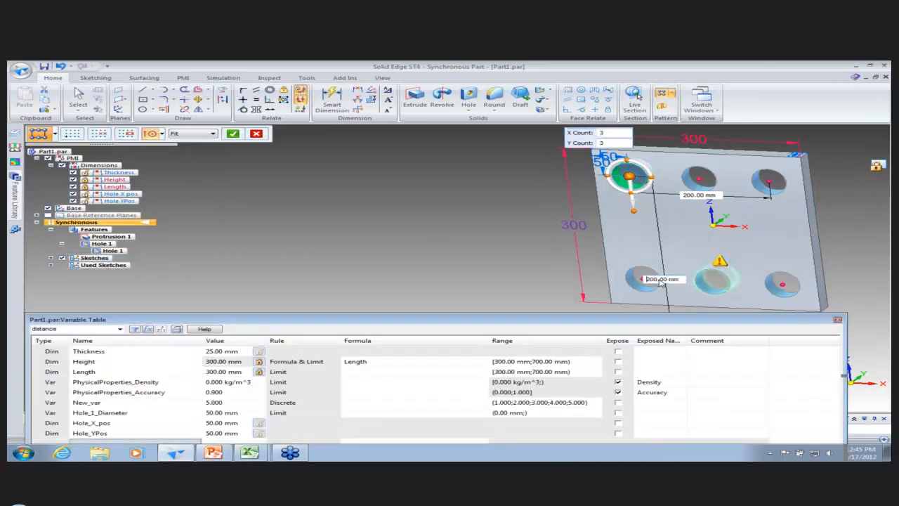
key("Return")
right_click(426, 219)
right_click(464, 206)
Step: Close and reopen the variable table to refresh its list, and select the PatternOccurrence_1_YCount variable
left_click_drag(436, 319, 443, 237)
left_click(167, 361)
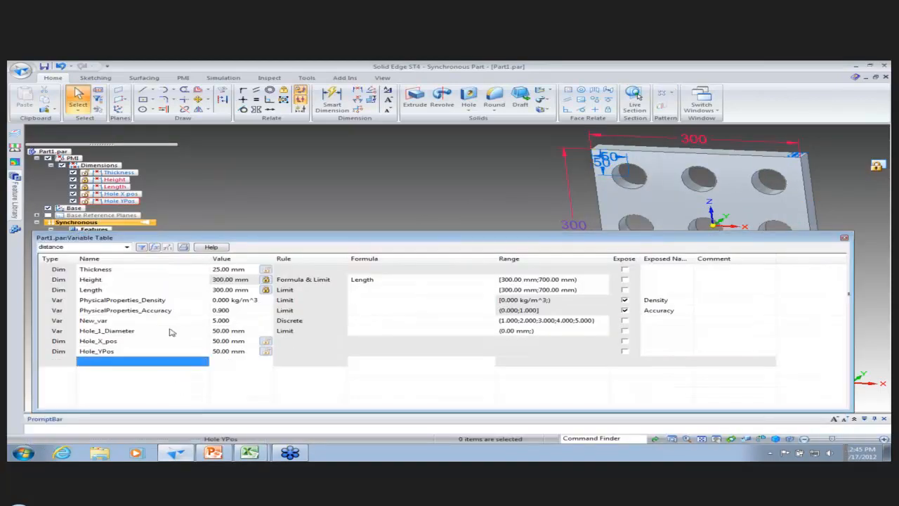
left_click(844, 238)
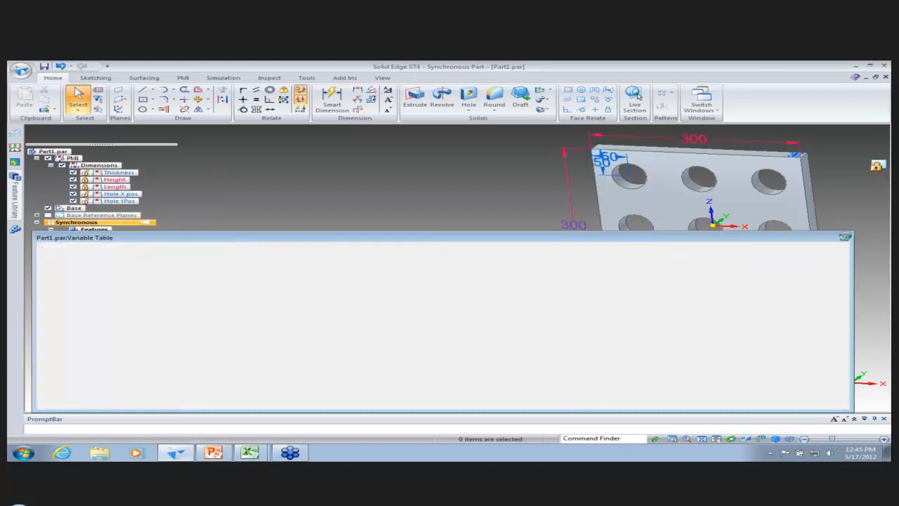
right_click_drag(295, 222, 296, 195)
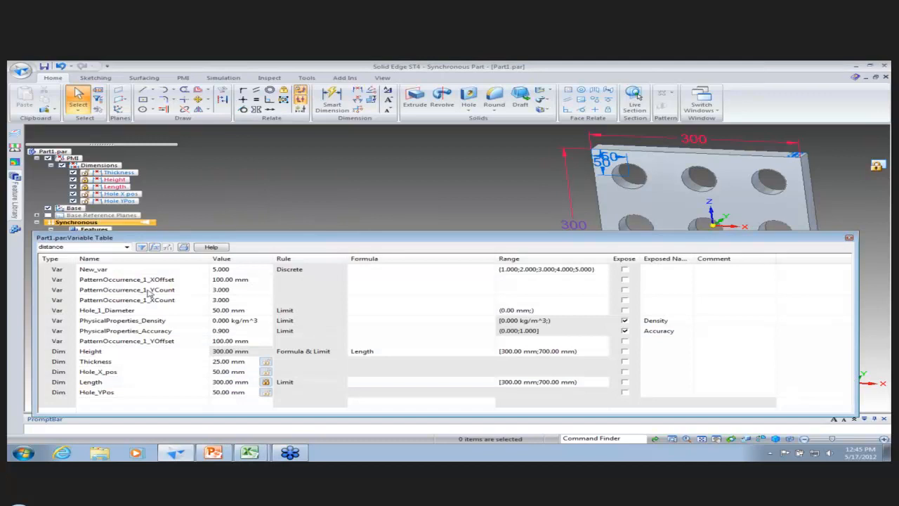
left_click(149, 295)
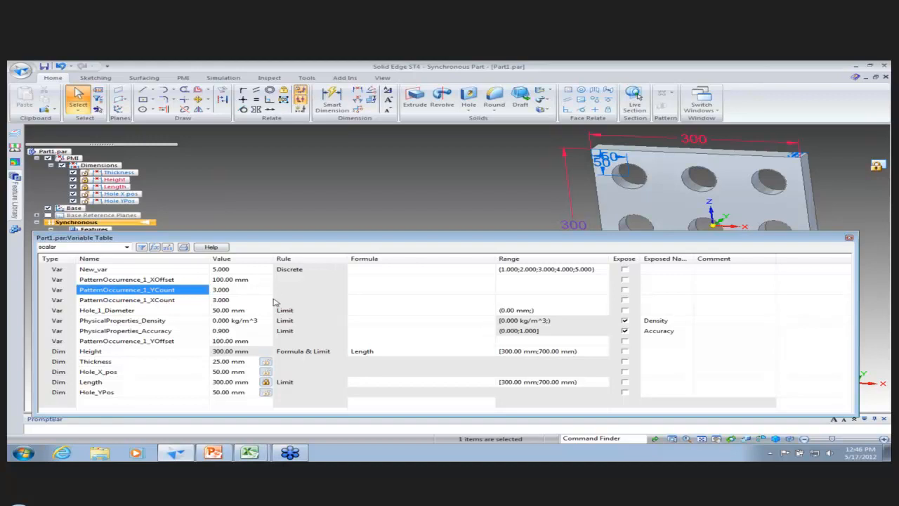
Step: Switch to the var workbook in Excel and reduce its window so the model shows beside it
left_click(249, 455)
left_click(239, 381)
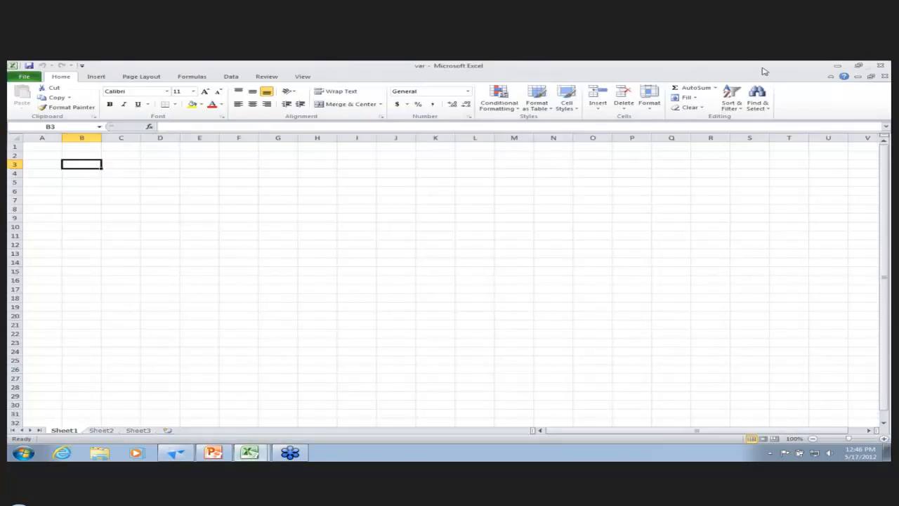
left_click(858, 65)
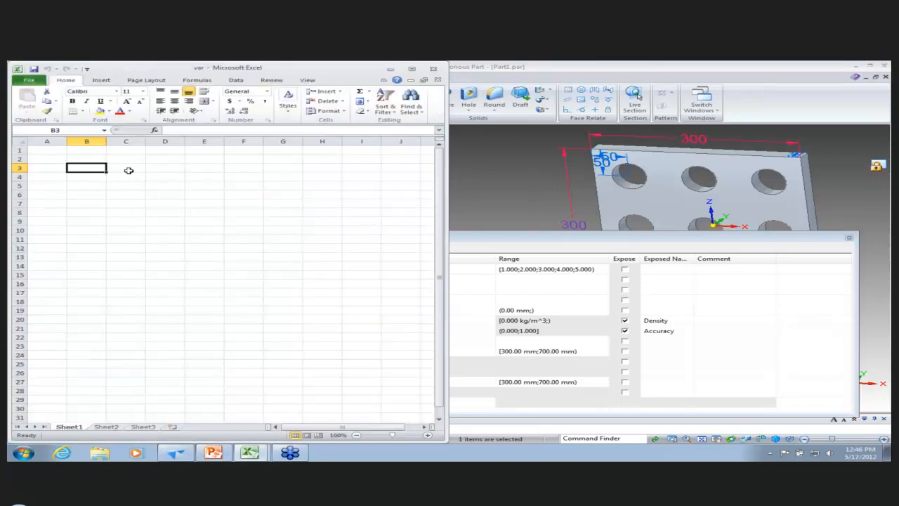
Step: Enter the headings "hole diam", "pattern X" and "patternY" in cells C3 to E3
left_click(137, 167)
type("hole")
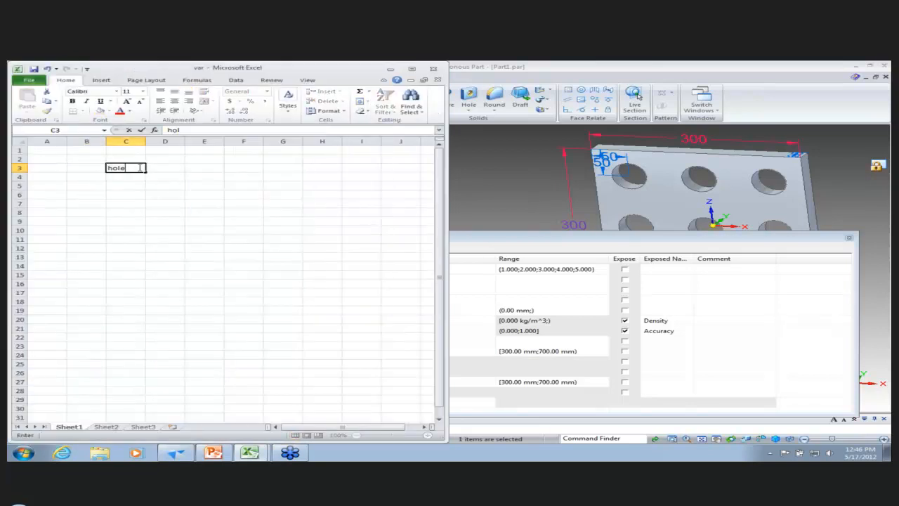
type(" diam")
key("Tab")
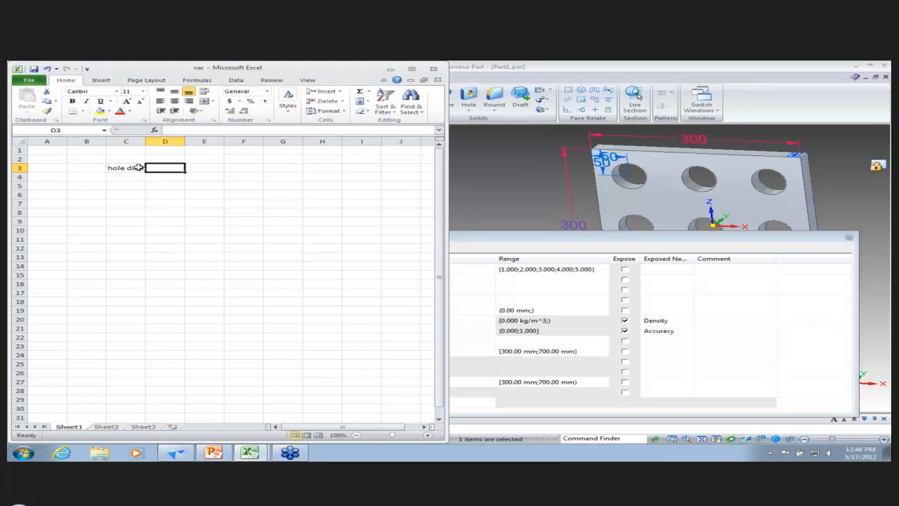
type("pattern X")
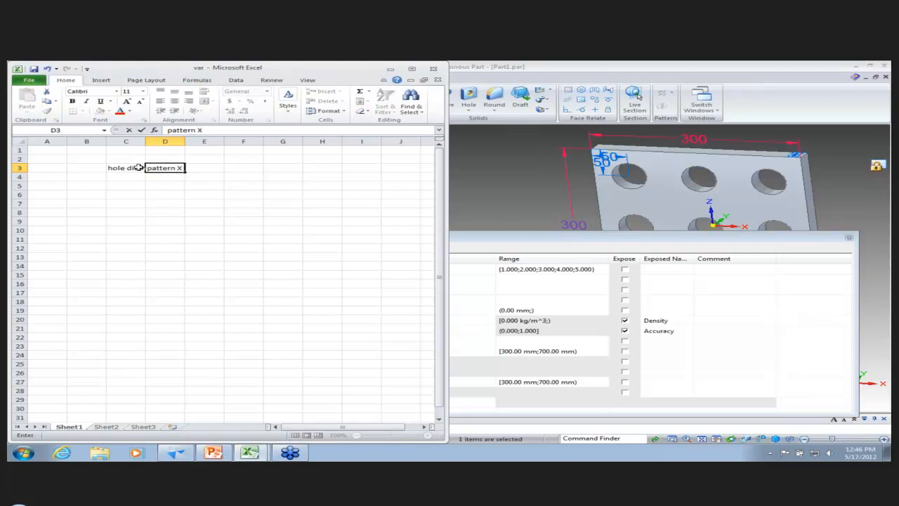
key("Tab")
type("pa")
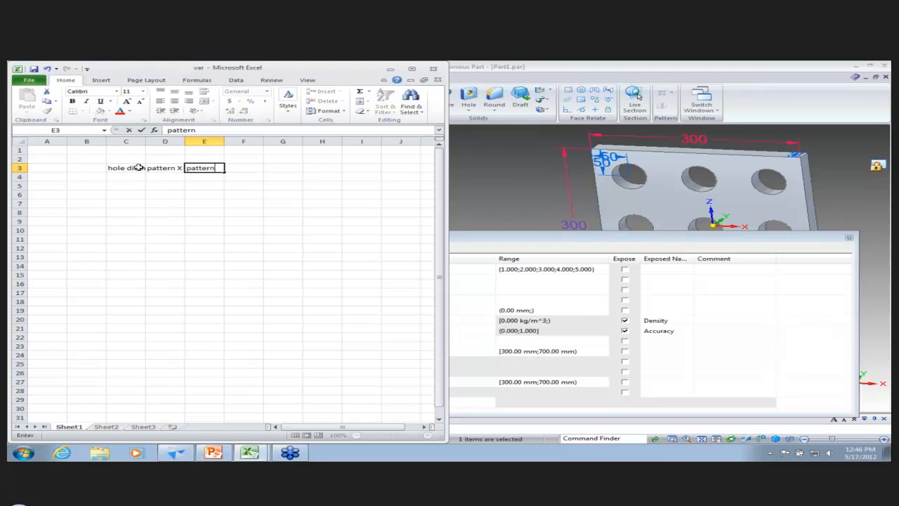
type("tternY")
key("Return")
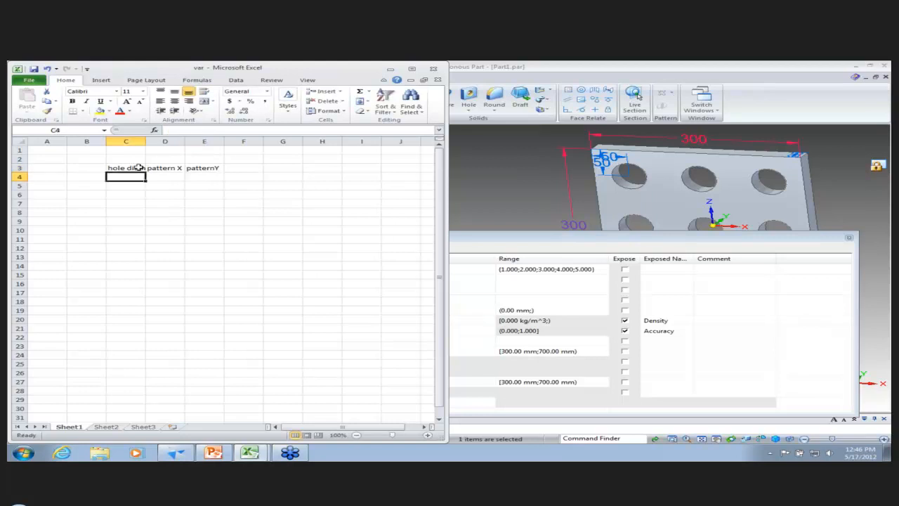
Step: Enter the values 50, 3 and 3 under the headings in cells C4 to E4
type("50")
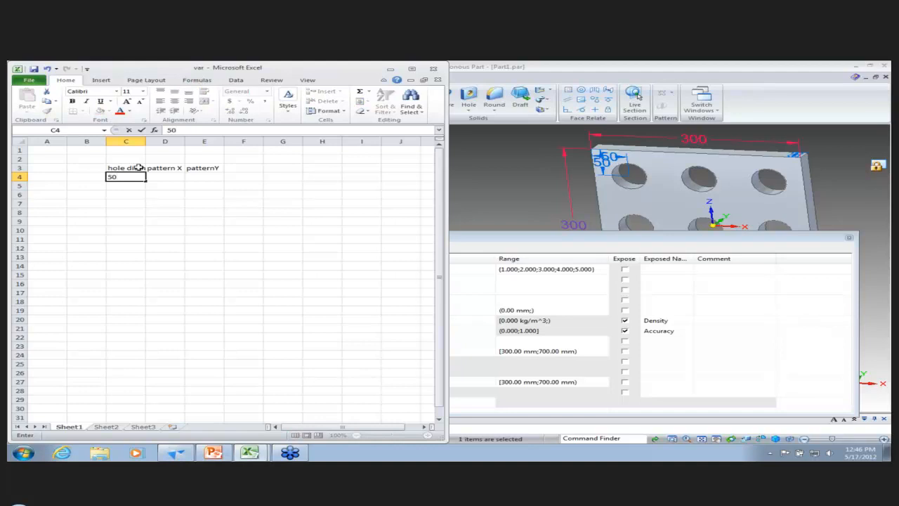
left_click(156, 179)
type("3")
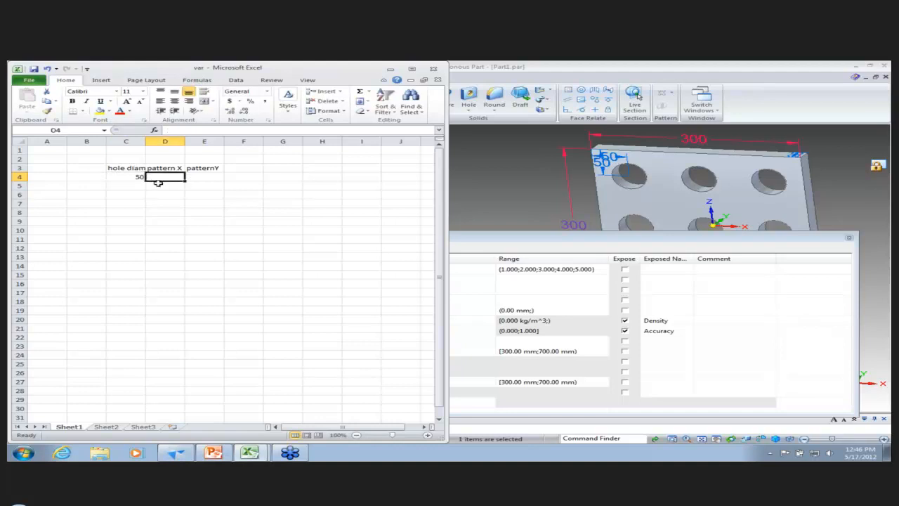
left_click(192, 176)
type("3")
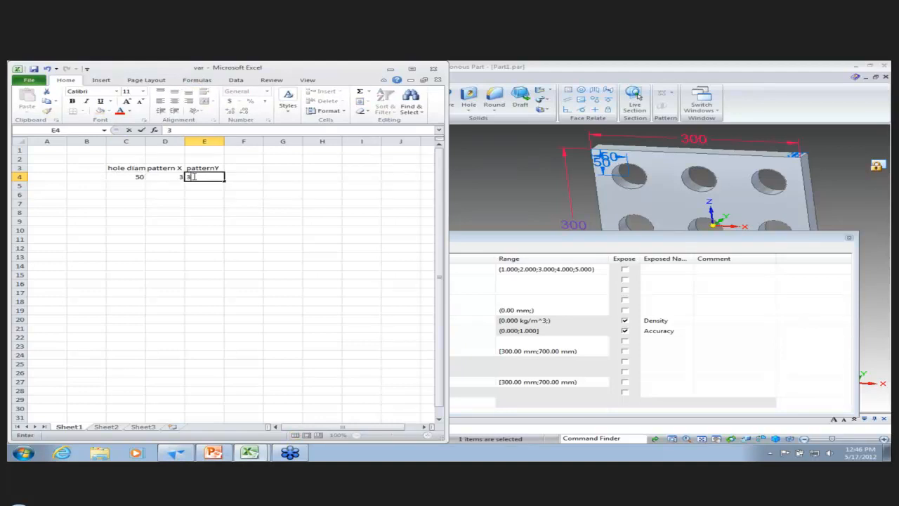
key("Return")
Step: Copy the hole diameter in cell C4 and paste it as a link into the Hole_1_Diameter value in Solid Edge
left_click(132, 176)
right_click(132, 177)
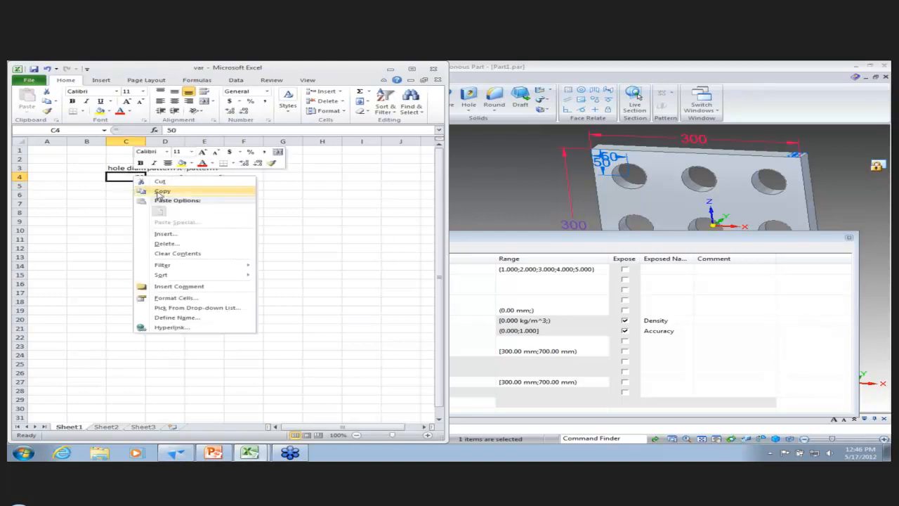
left_click(162, 191)
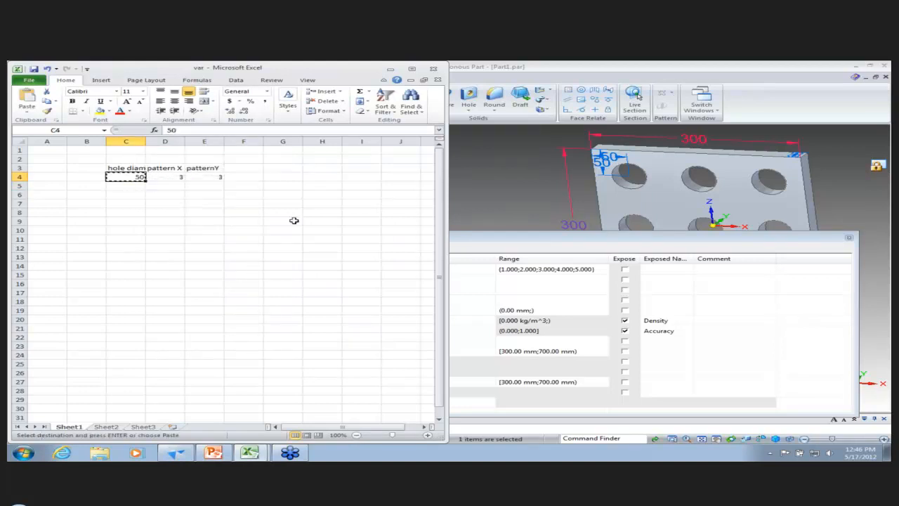
left_click(735, 342)
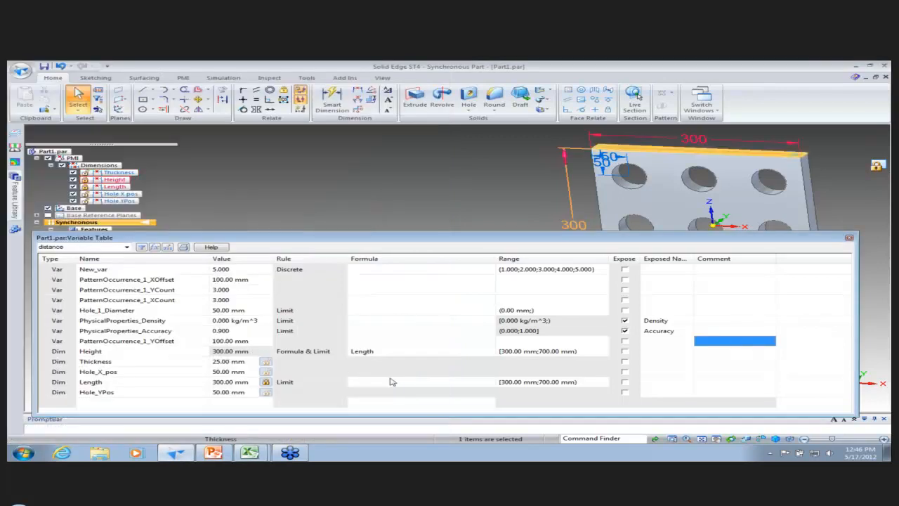
right_click(238, 313)
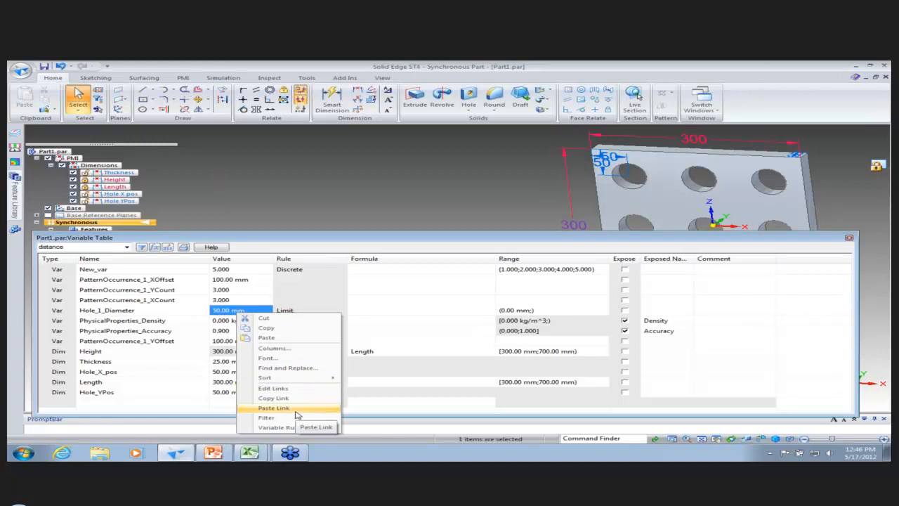
left_click(298, 408)
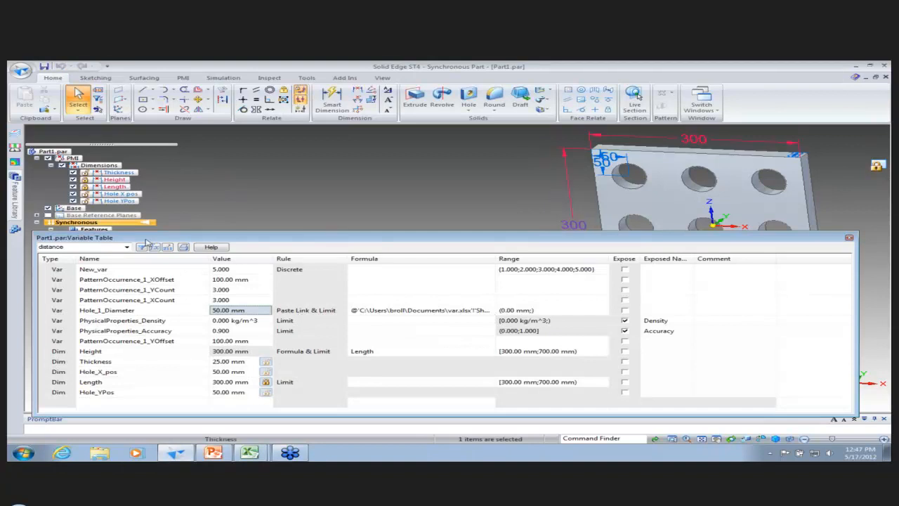
Step: Copy cell D4 of the var workbook and paste it as a link into the PatternOccurrence_1_YCount value in Solid Edge
left_click(244, 453)
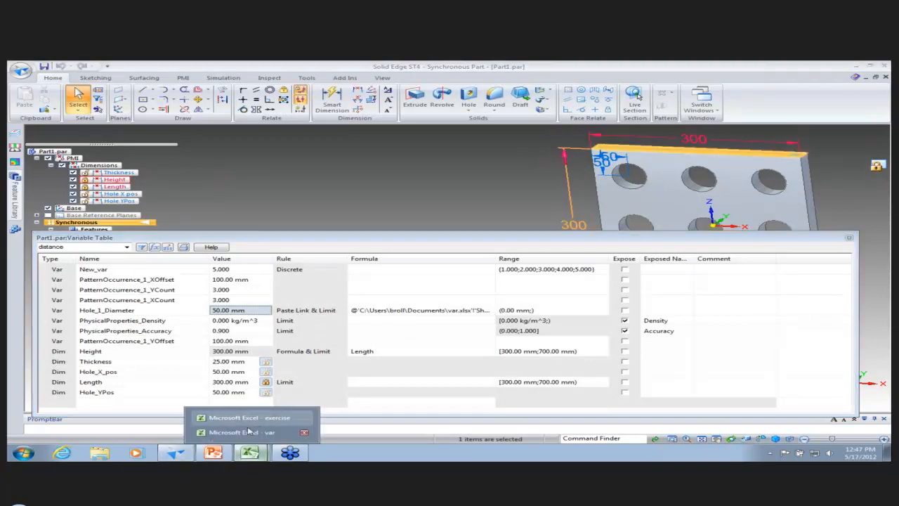
left_click(246, 433)
right_click(165, 177)
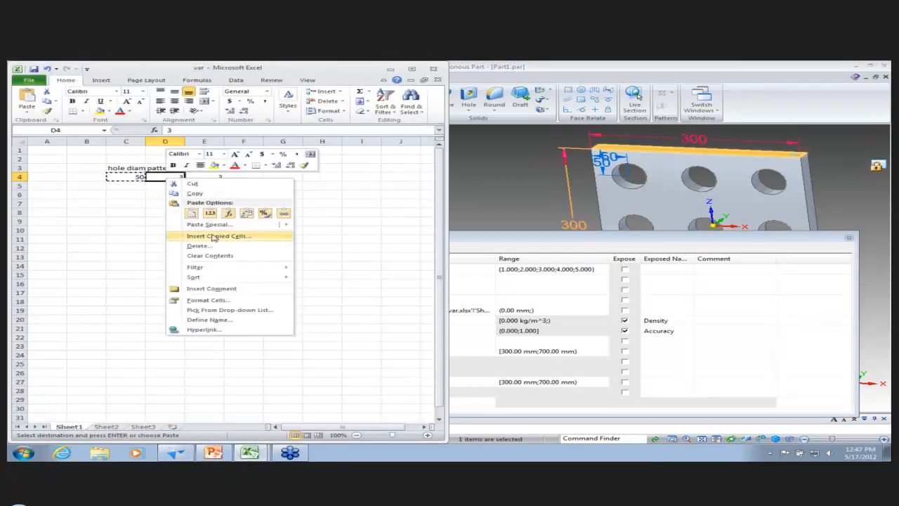
left_click(195, 193)
left_click(679, 353)
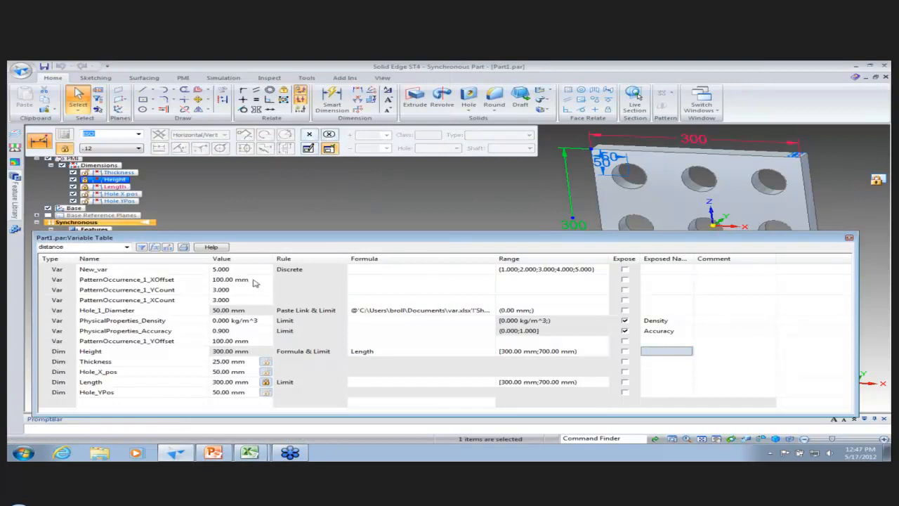
left_click(227, 291)
right_click(227, 291)
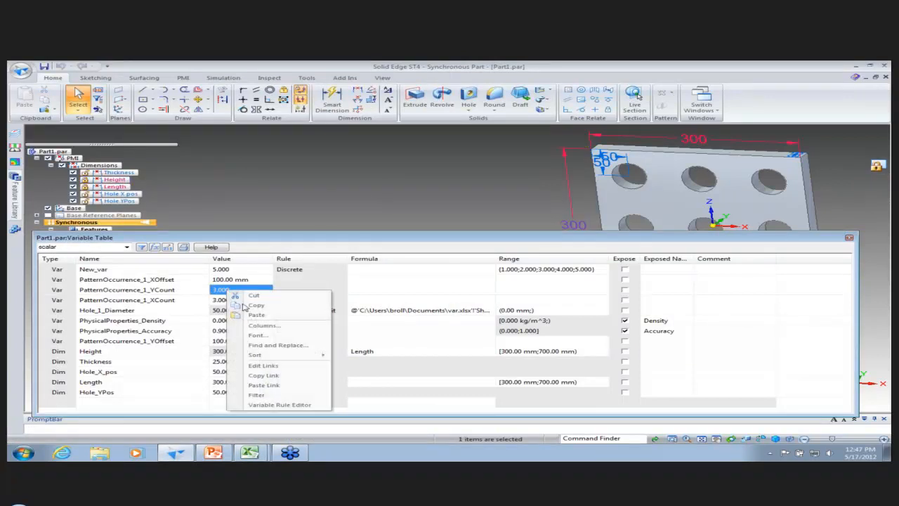
left_click(279, 386)
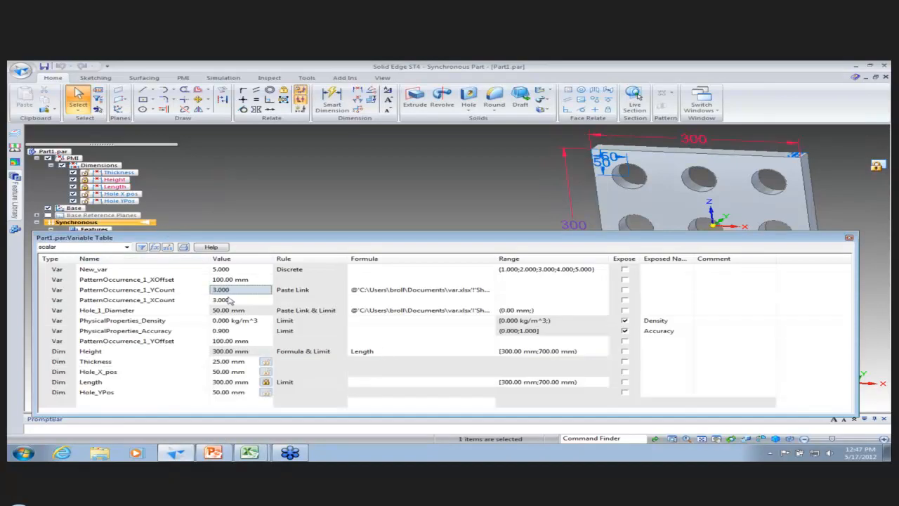
Step: Copy cell D4 of the var workbook and paste it as a link into the PatternOccurrence_1_XCount value in Solid Edge
mouse_move(249, 454)
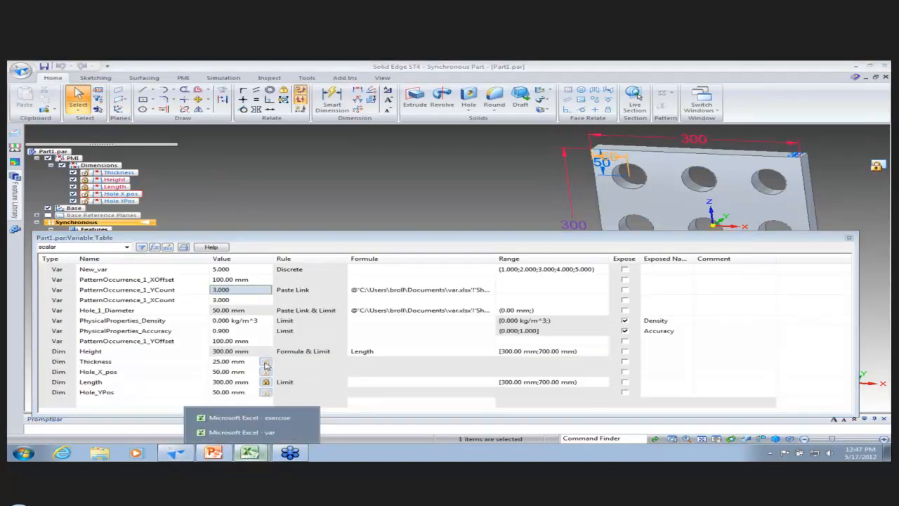
left_click(253, 430)
left_click(219, 176)
right_click(218, 177)
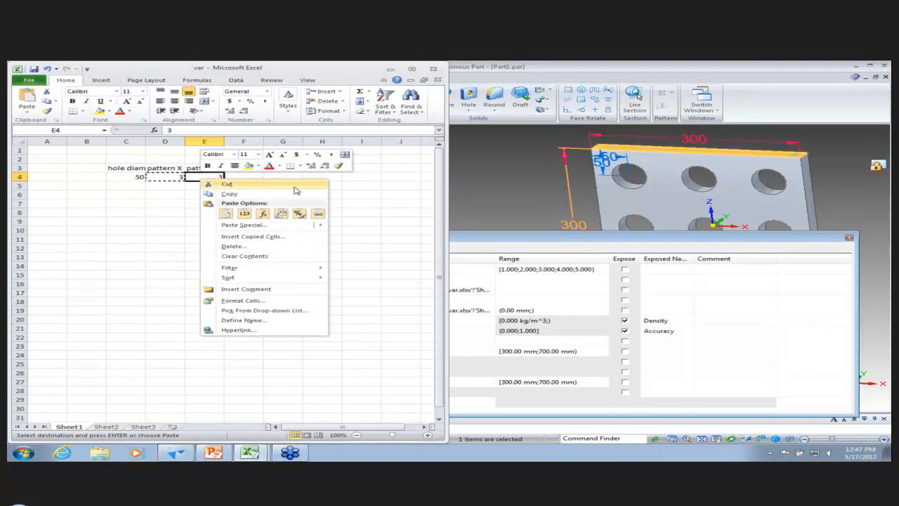
right_click(170, 178)
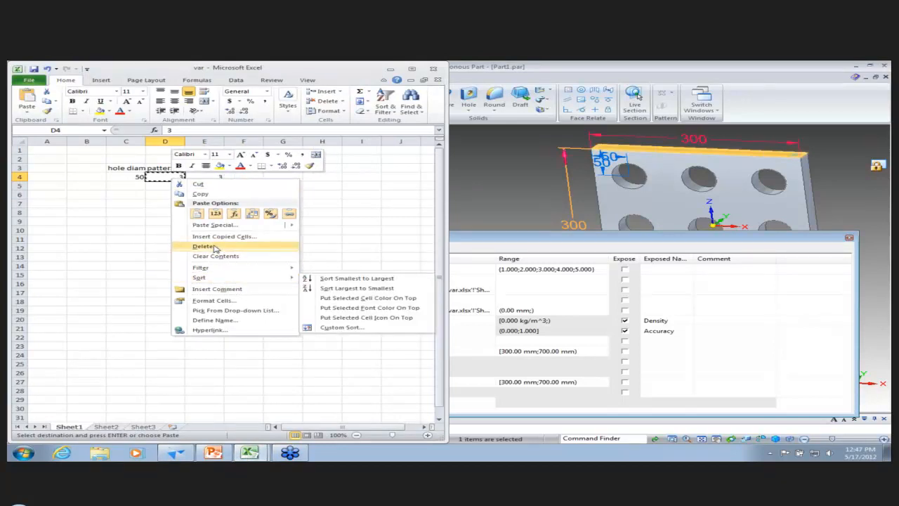
left_click(206, 196)
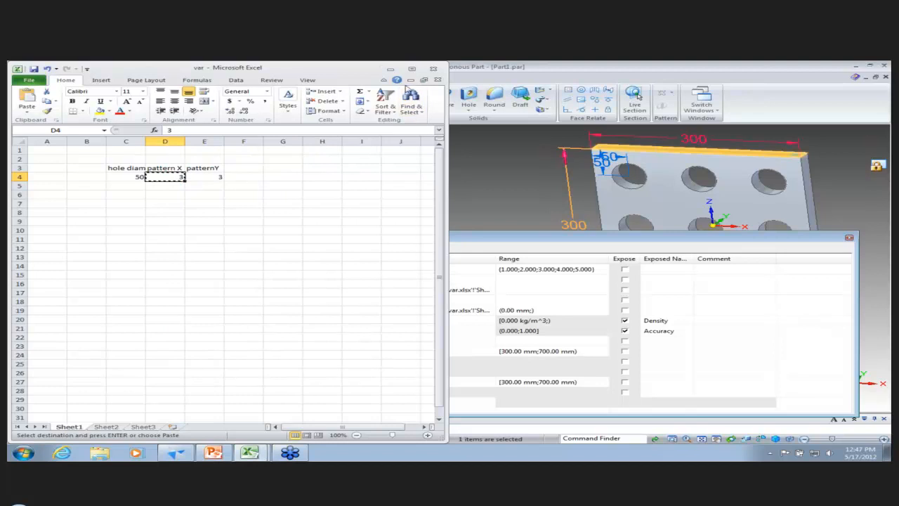
left_click(484, 252)
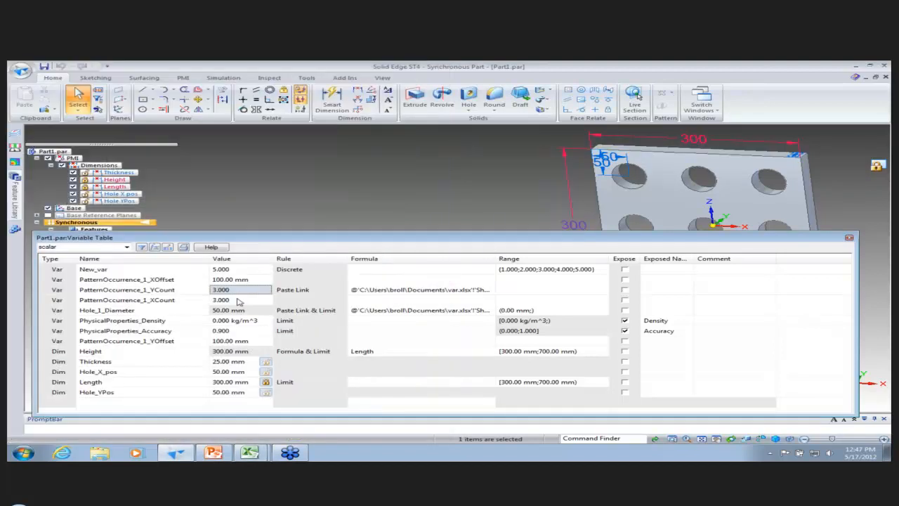
left_click(223, 300)
right_click(237, 300)
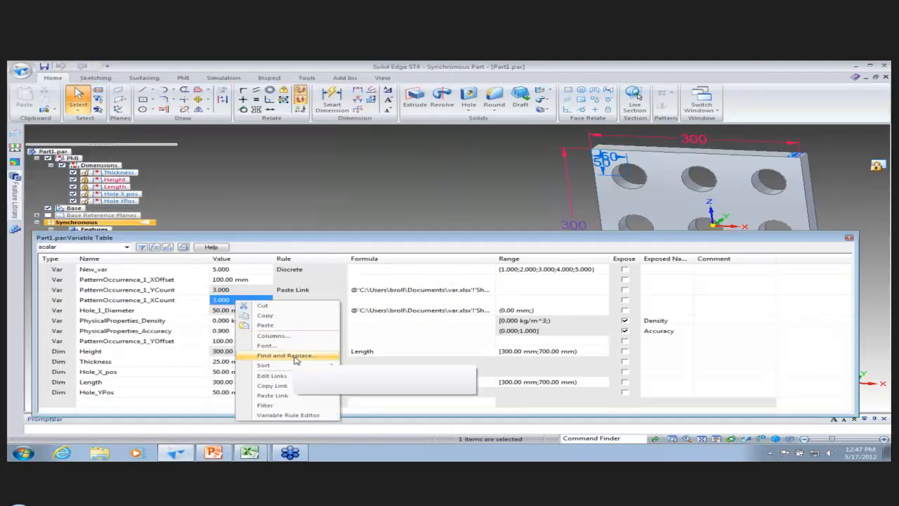
left_click(297, 394)
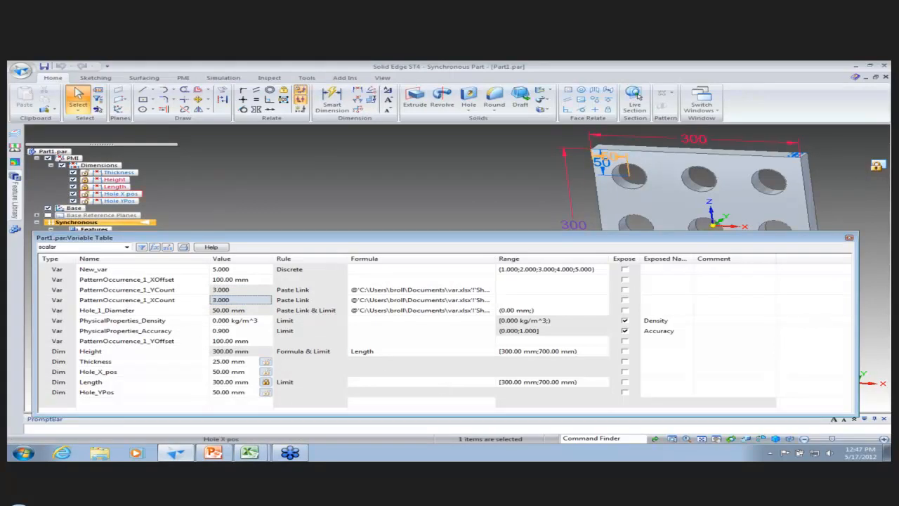
Step: Move the Variable Table down so the whole plate can be seen, and save the var workbook in Excel
left_click(257, 453)
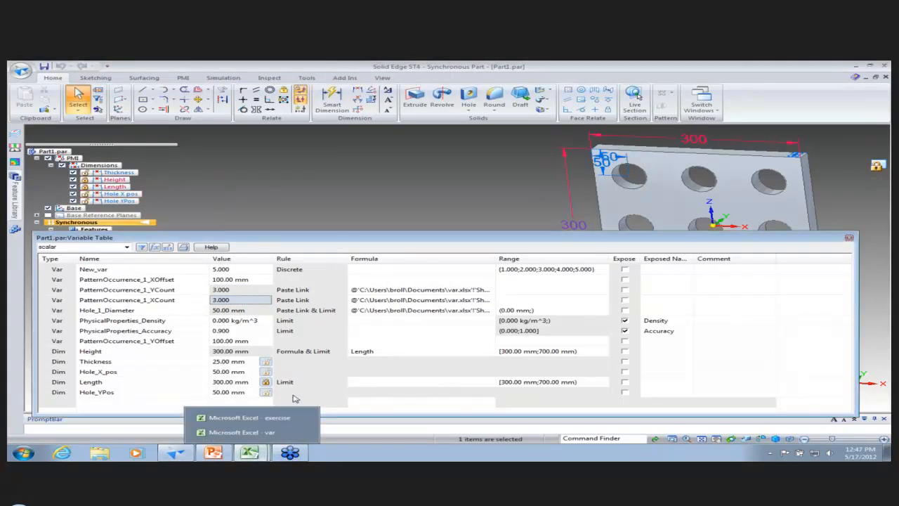
left_click(241, 431)
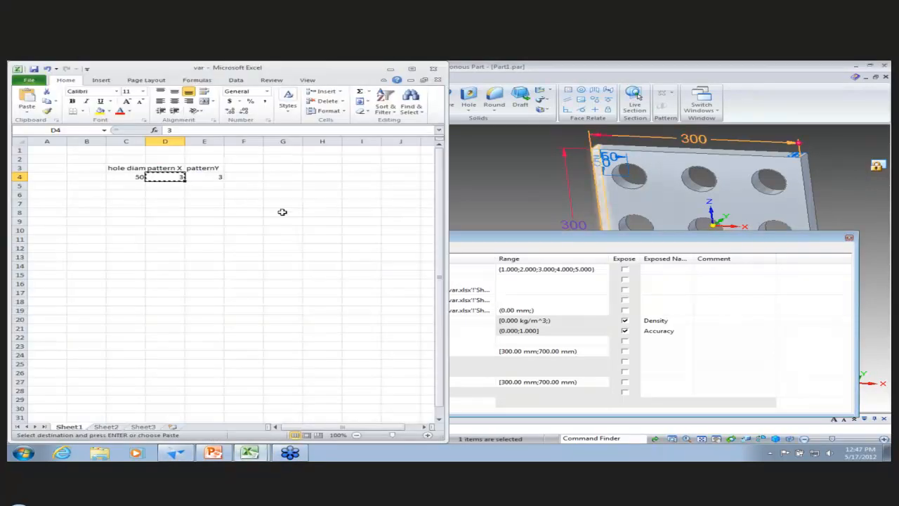
left_click_drag(523, 231, 544, 310)
left_click(253, 455)
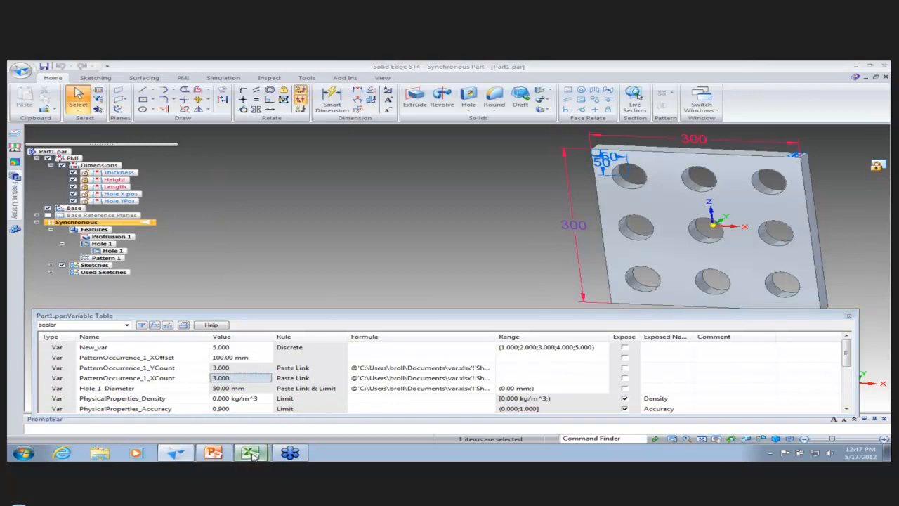
left_click(249, 431)
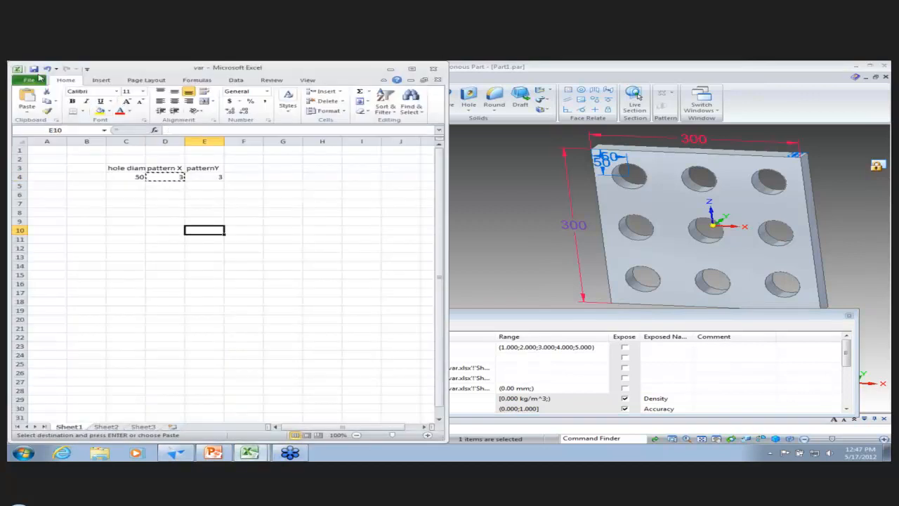
left_click(33, 69)
Step: Change the linked workbook values to hole diam 25, pattern X 6 and patternY 6 in cells C4 to E4
left_click(131, 178)
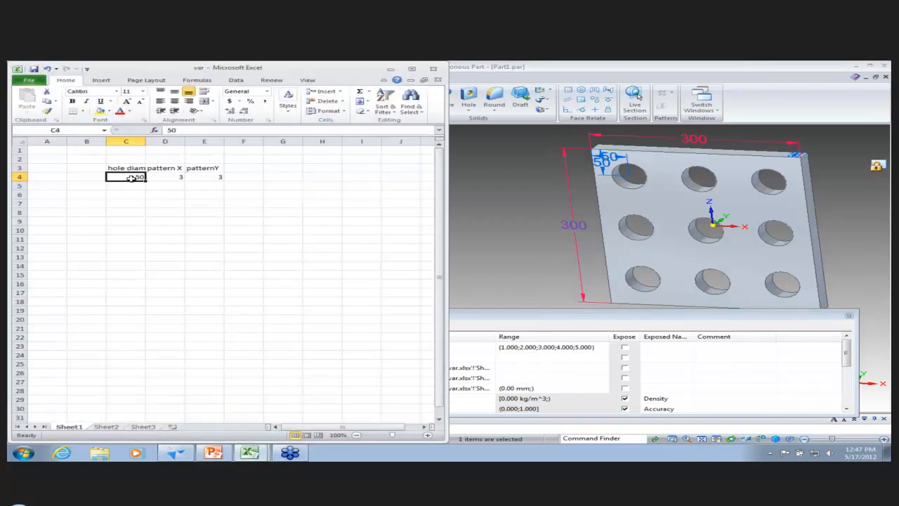
type("25")
key("Tab")
type("6")
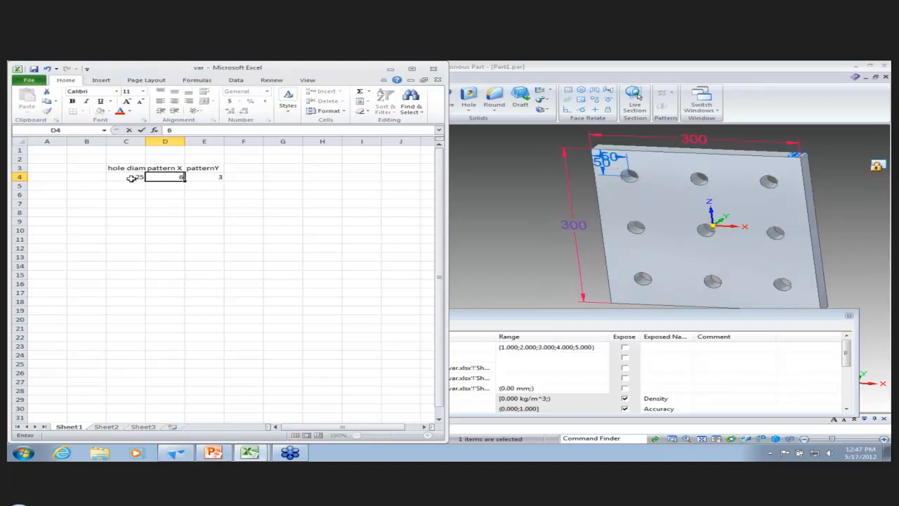
key("Tab")
type("6")
key("Tab")
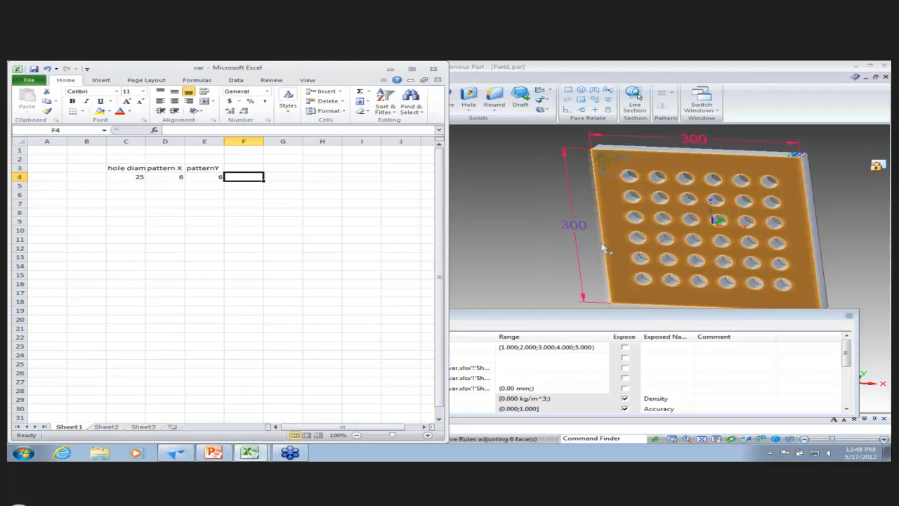
Step: Close the var workbook without saving its changes and switch to the exercise.asm assembly in Solid Edge
left_click(437, 79)
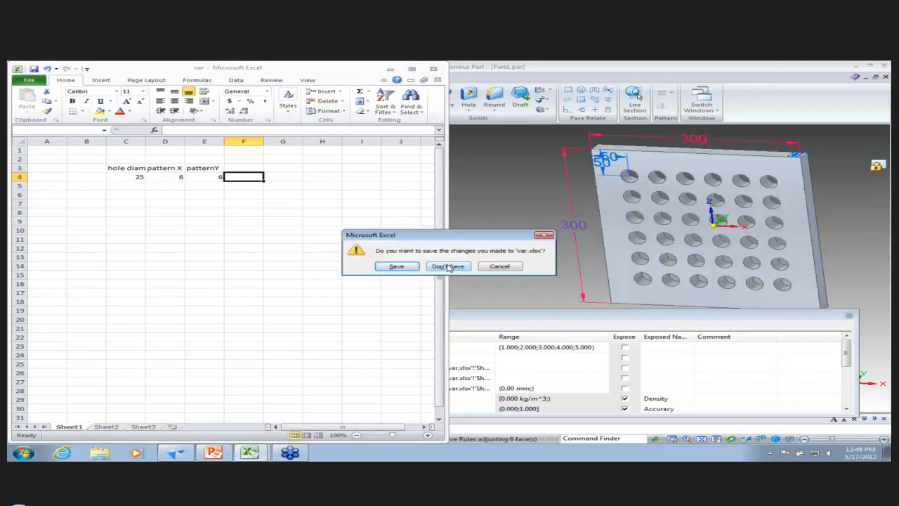
left_click(449, 267)
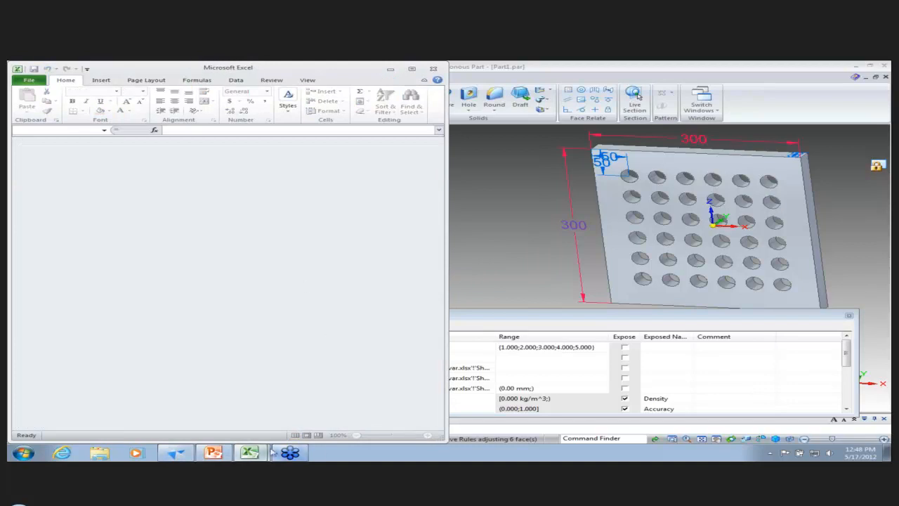
left_click(714, 113)
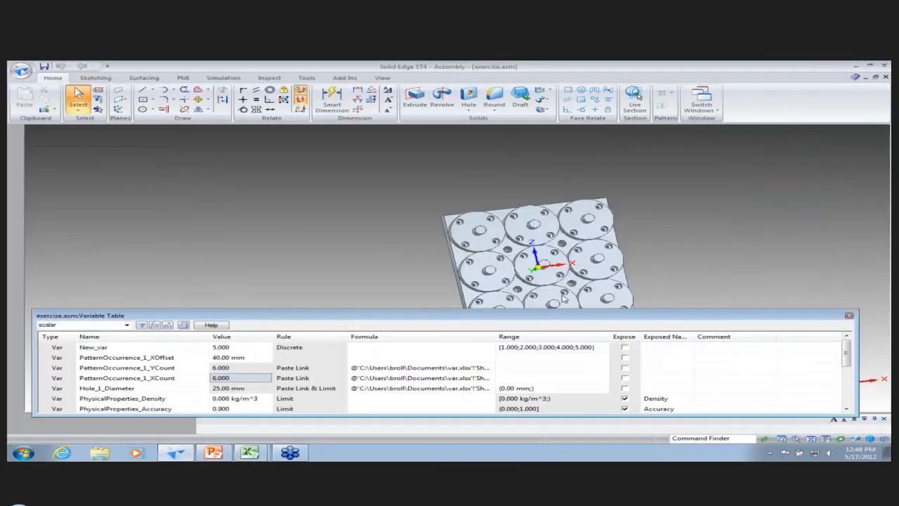
left_click(849, 316)
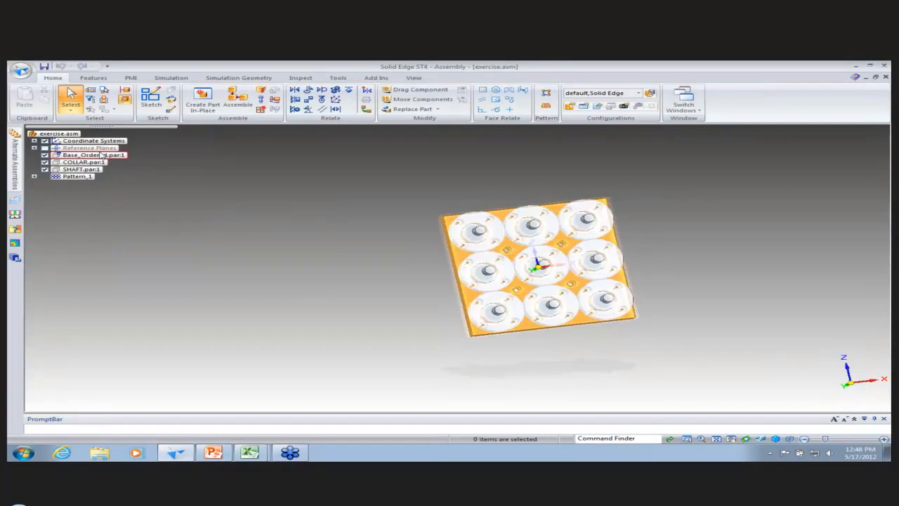
Step: Activate the components of the exercise.asm assembly from its top-level entry
right_click(67, 155)
left_click(57, 142)
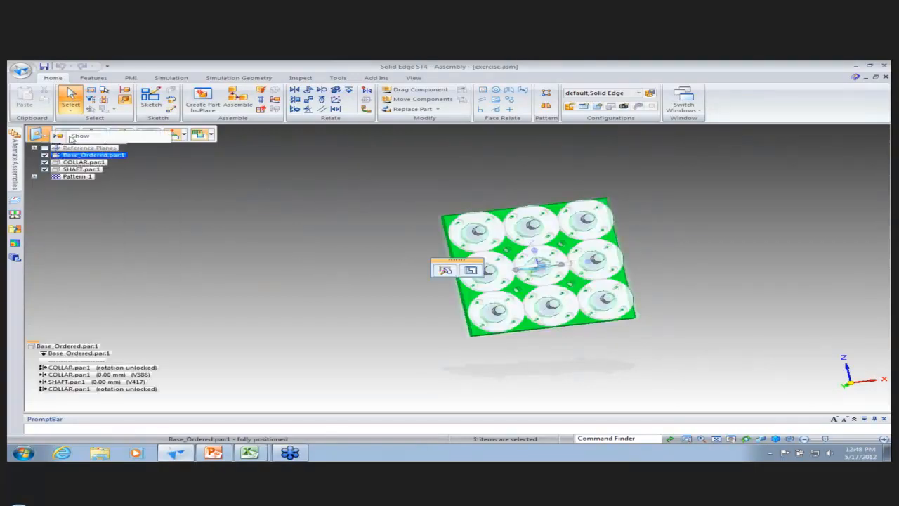
right_click(55, 153)
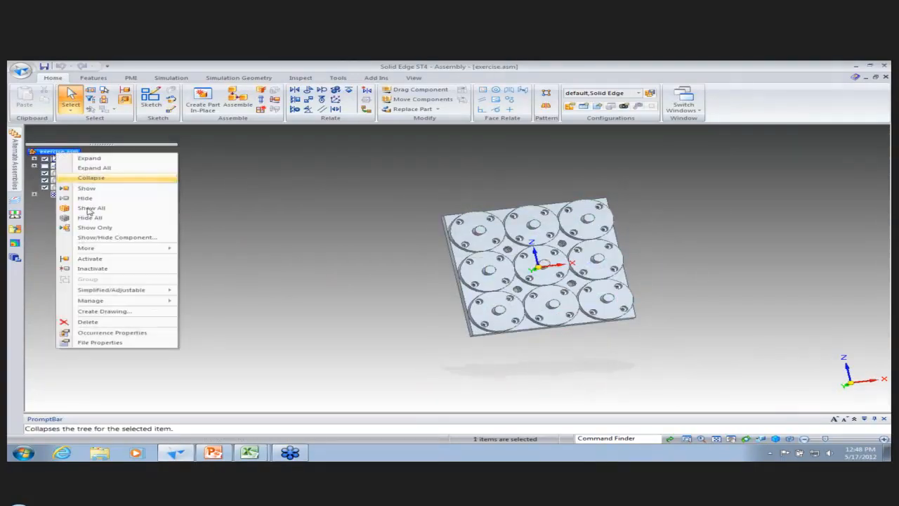
left_click(83, 259)
right_click(68, 177)
left_click(317, 197)
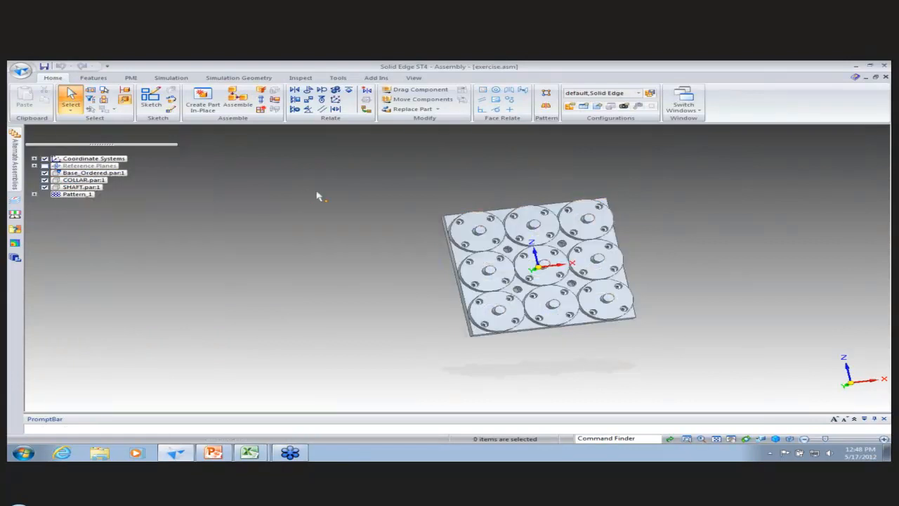
Step: Edit Base_Ordered.par in place within the assembly and add a suppression variable to Hole 3
right_click(87, 174)
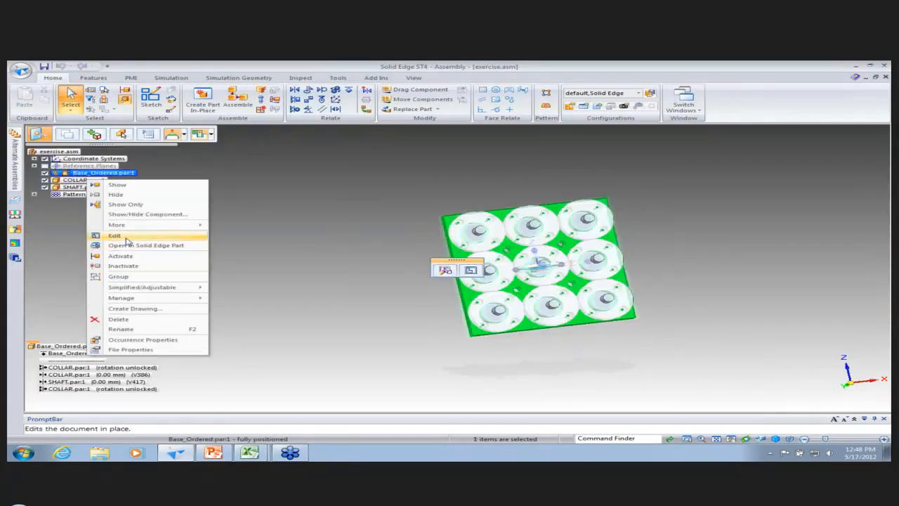
left_click(236, 273)
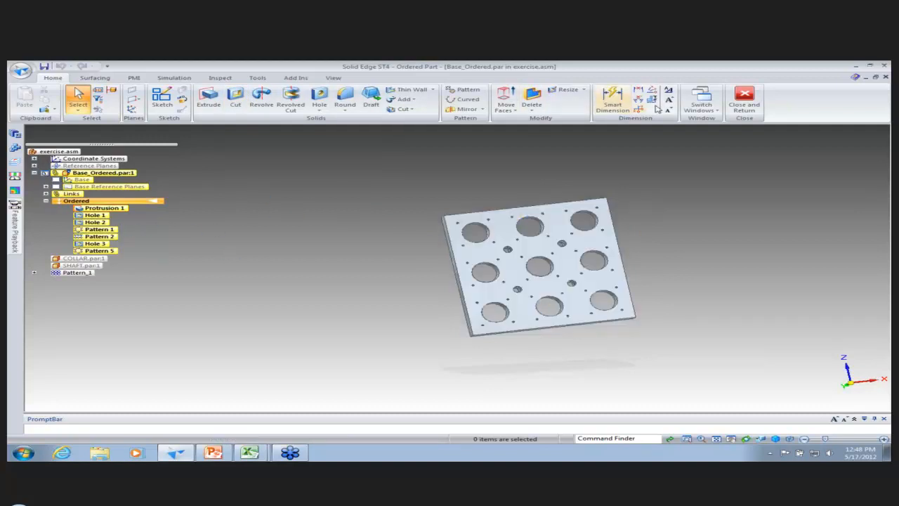
left_click(103, 244)
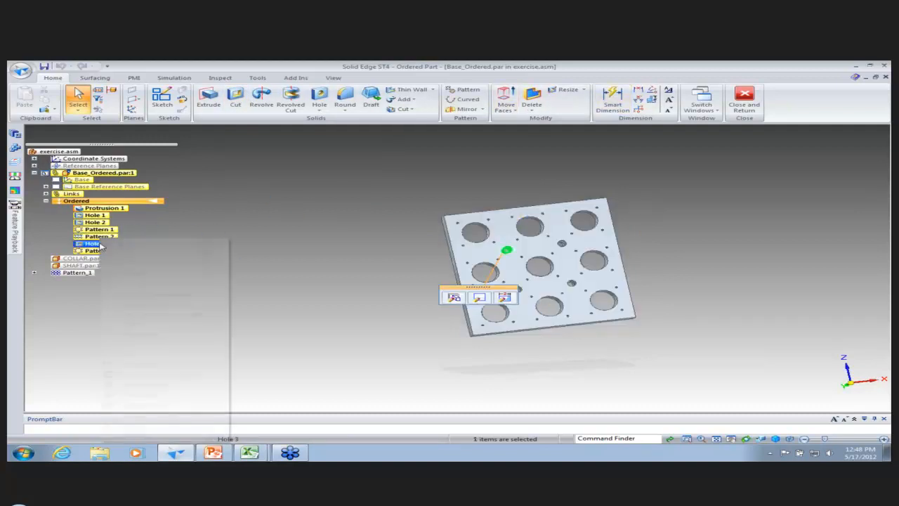
right_click(100, 239)
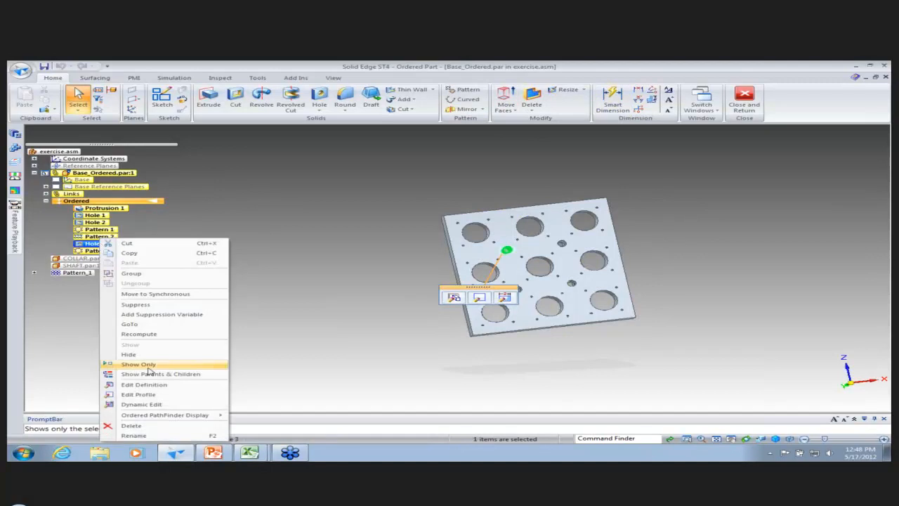
left_click(176, 314)
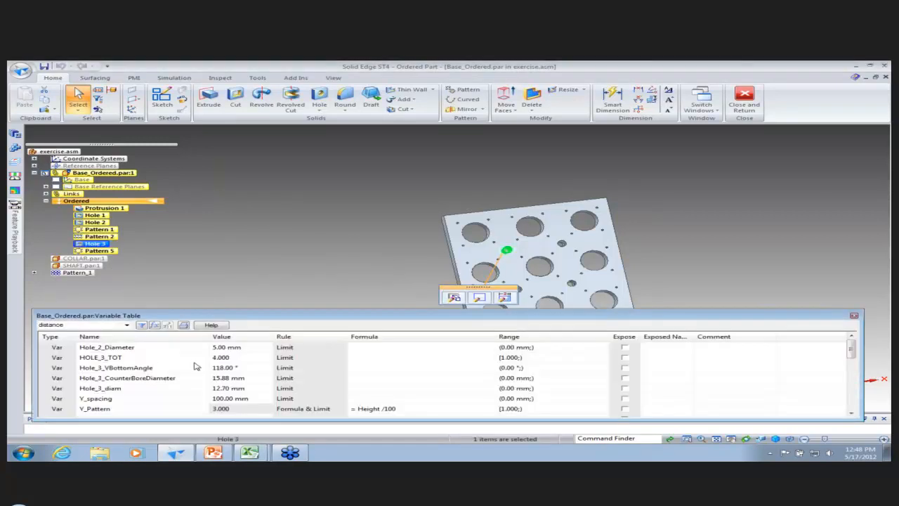
Step: Suppress Hole 3 by setting the Hole_3_Suppress variable to 1, and close the Variable Table
scroll(136, 406, "down", 3)
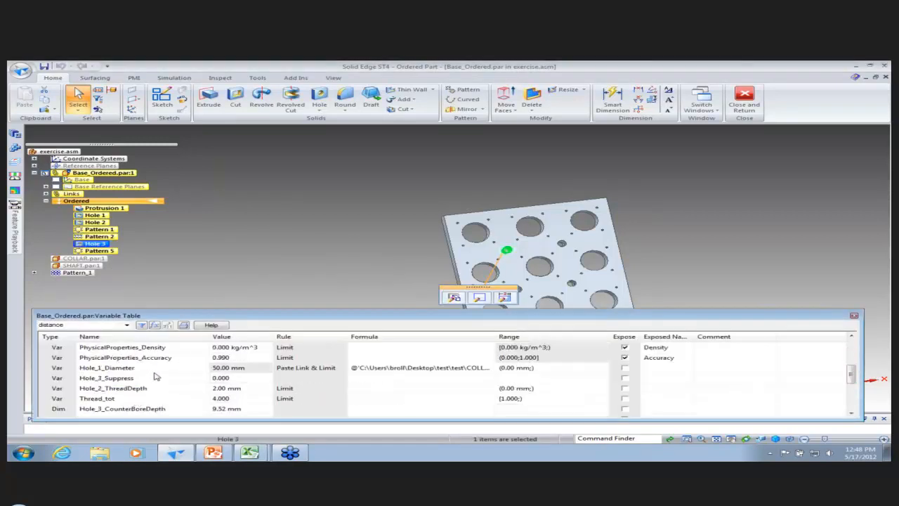
left_click(119, 379)
left_click(226, 379)
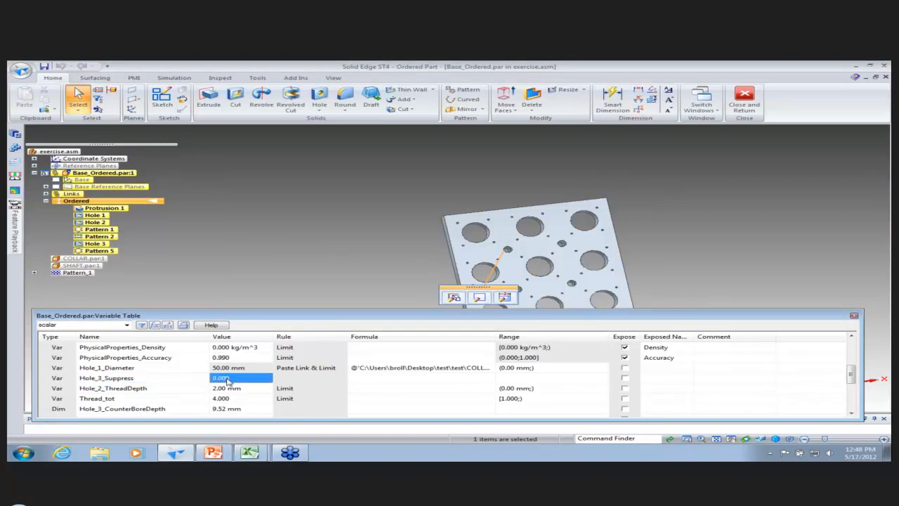
type("1")
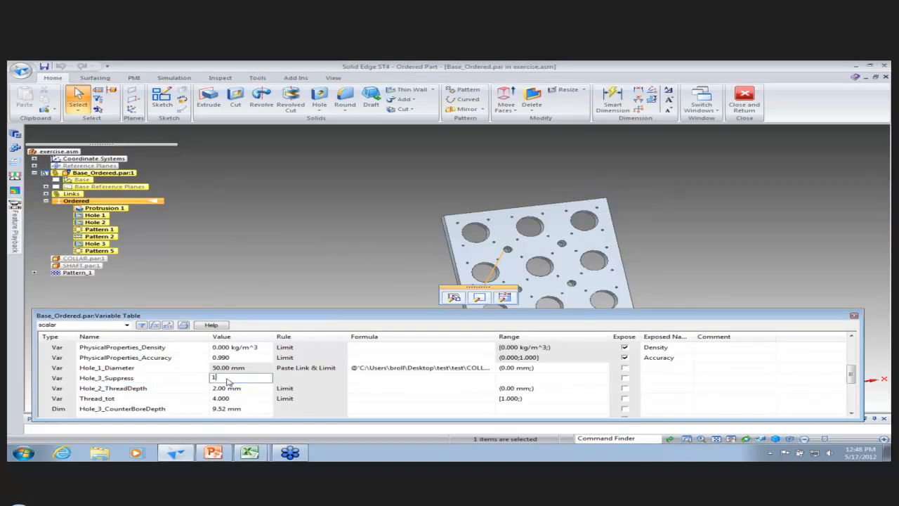
key("Return")
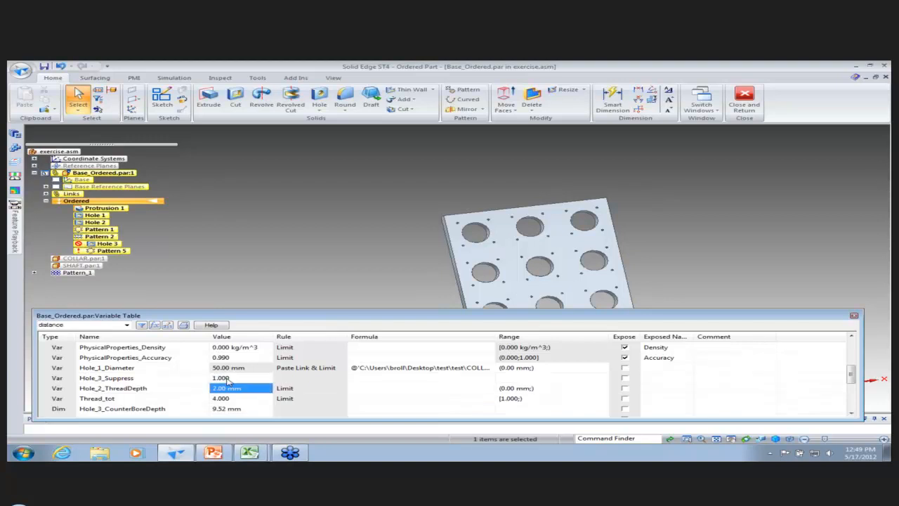
left_click(854, 317)
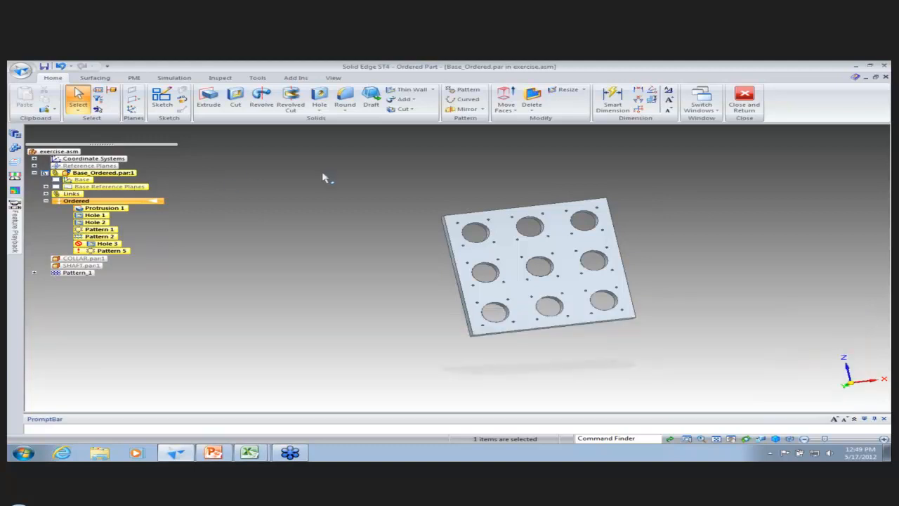
Step: Return from the Base_Ordered part to the exercise.asm assembly and open the peer variables of COLLAR.par
left_click(743, 103)
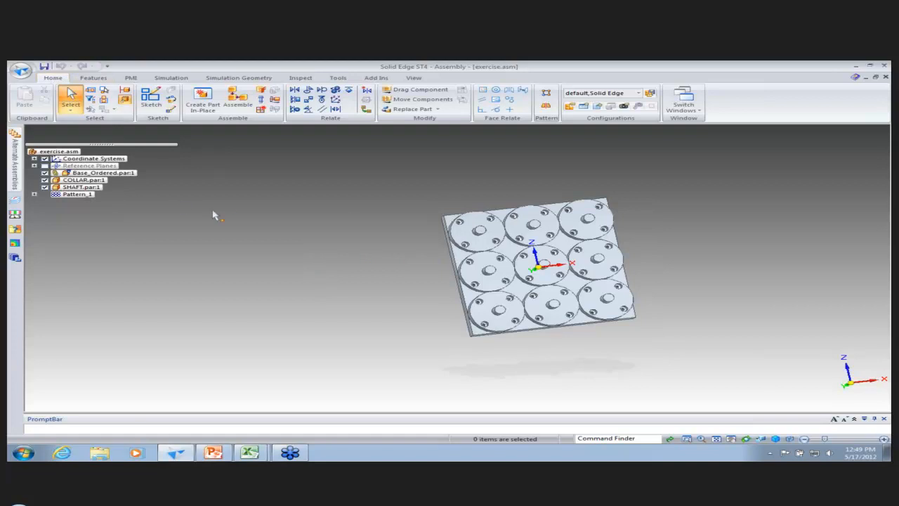
left_click(338, 78)
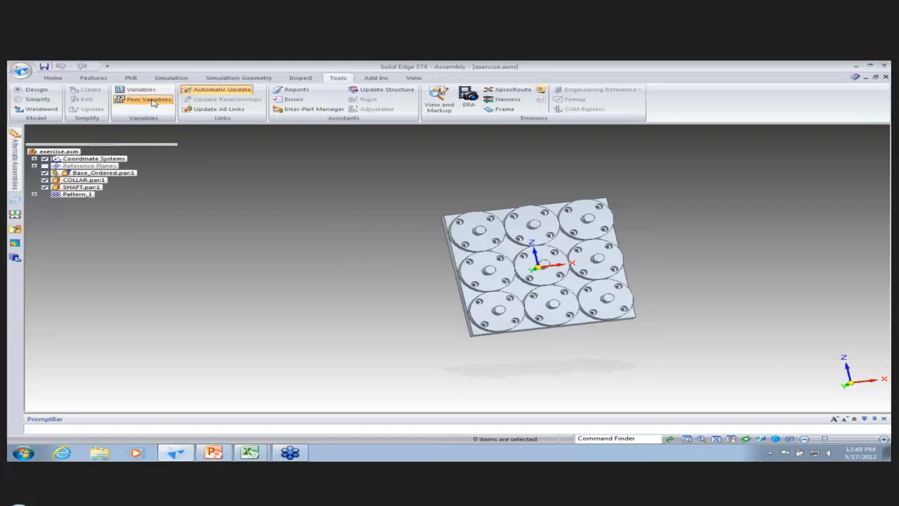
left_click(147, 99)
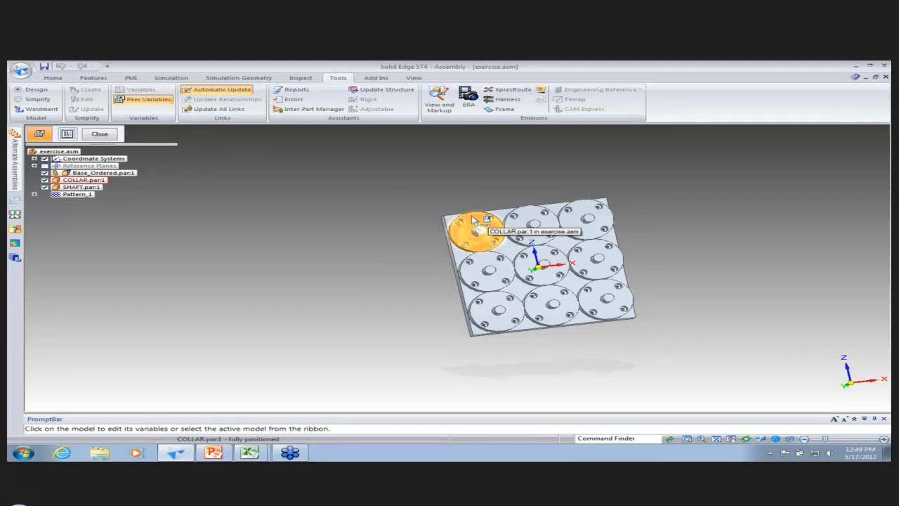
left_click(473, 221)
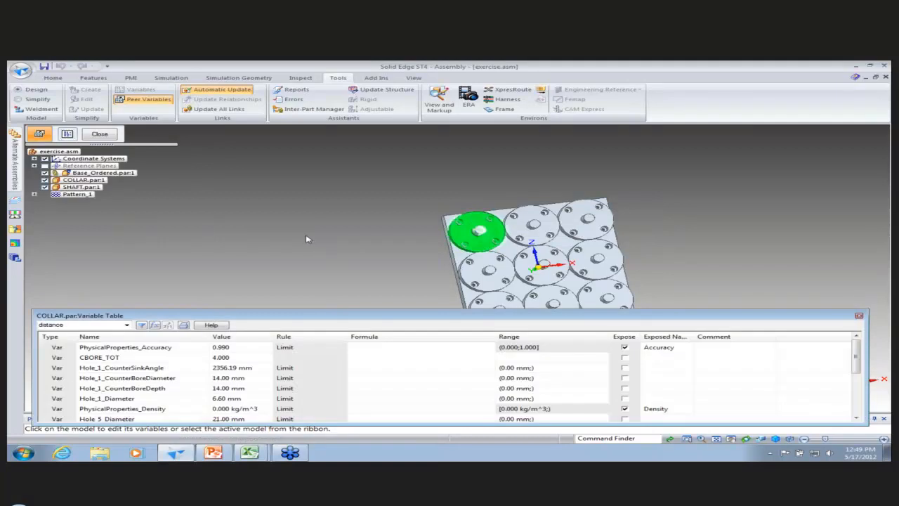
Step: Copy the link of the CBORE_TOT variable from the COLLAR.par variables
left_click(177, 360)
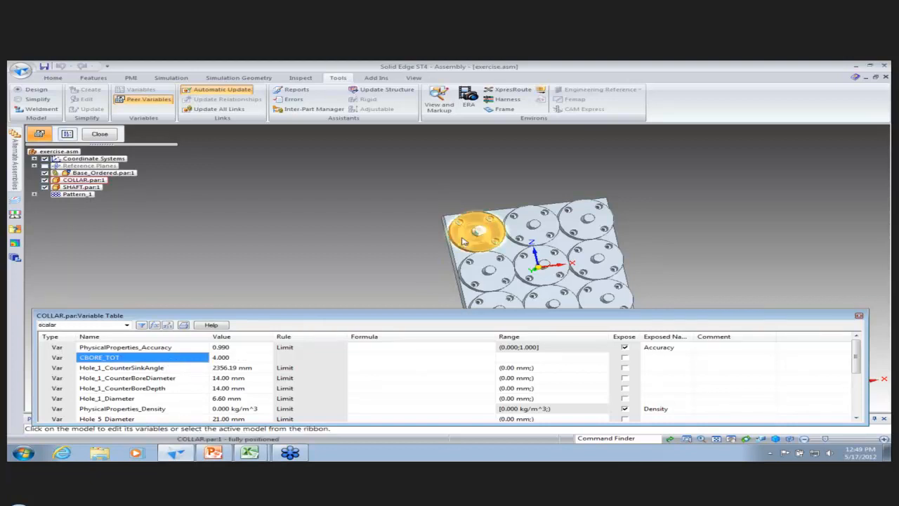
right_click(168, 359)
left_click(221, 323)
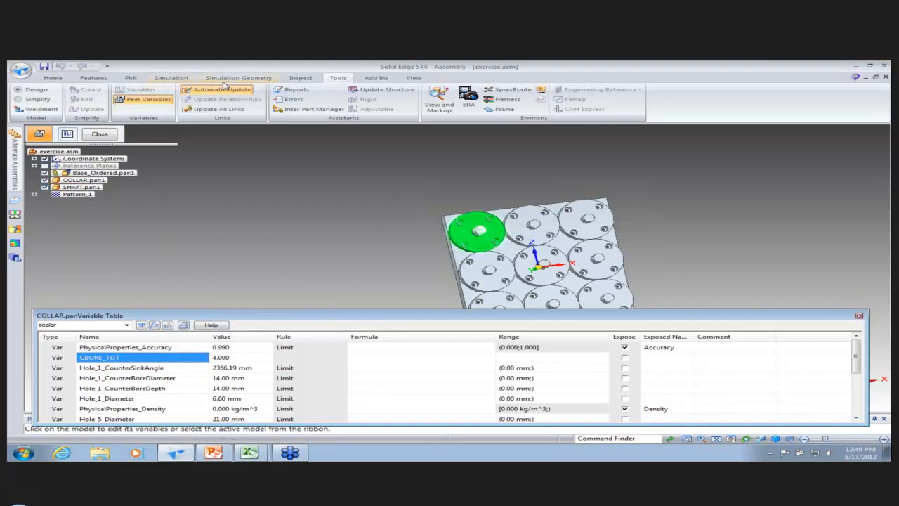
Step: Open the peer variables of Base_Ordered.par and paste the copied link onto its Thread_tot variable
left_click(457, 259)
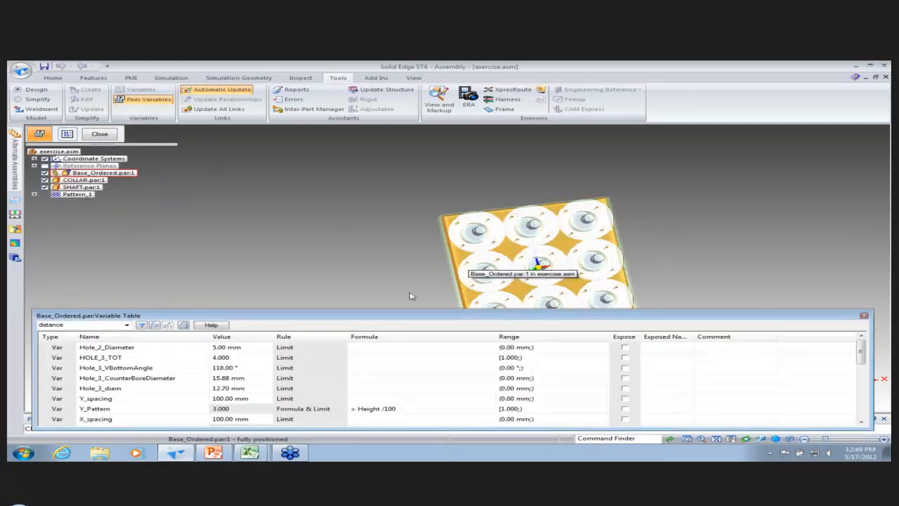
scroll(134, 407, "down", 10)
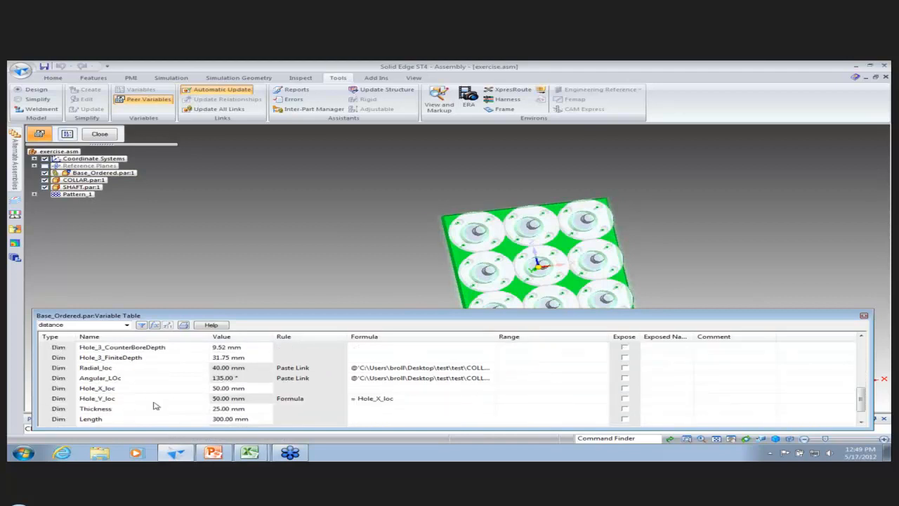
scroll(158, 411, "down", 1)
left_click_drag(195, 309, 195, 177)
scroll(177, 379, "up", 1)
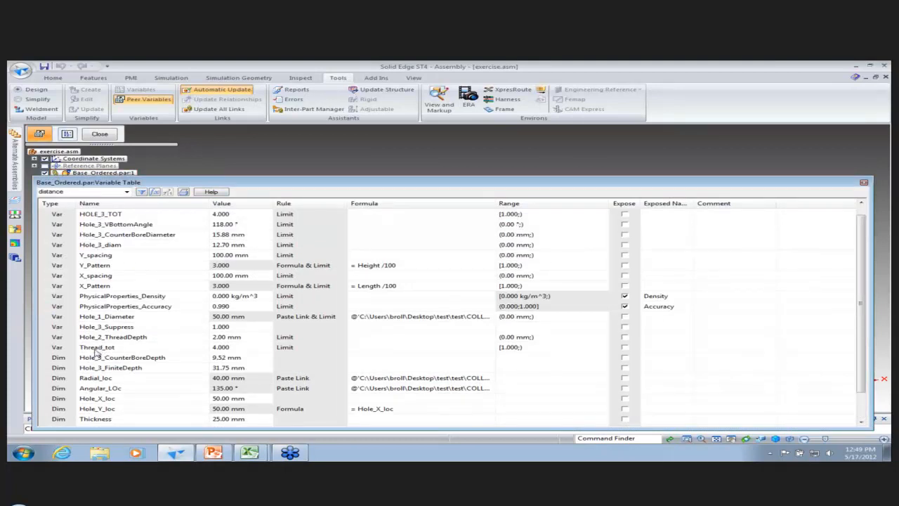
scroll(137, 330, "down", 1)
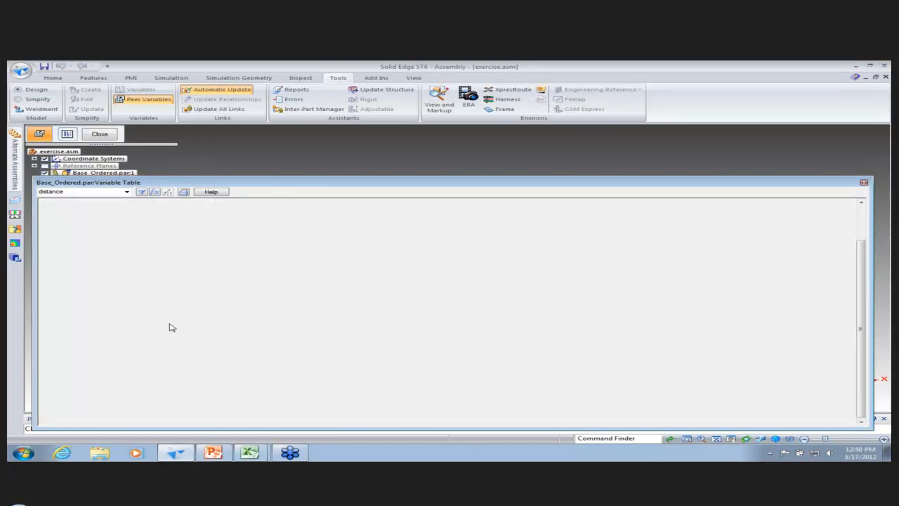
right_click(170, 317)
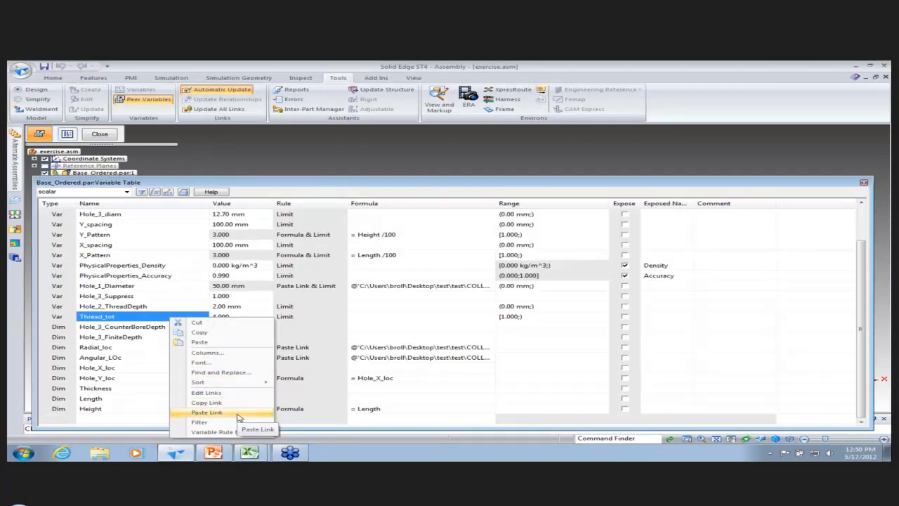
left_click(237, 412)
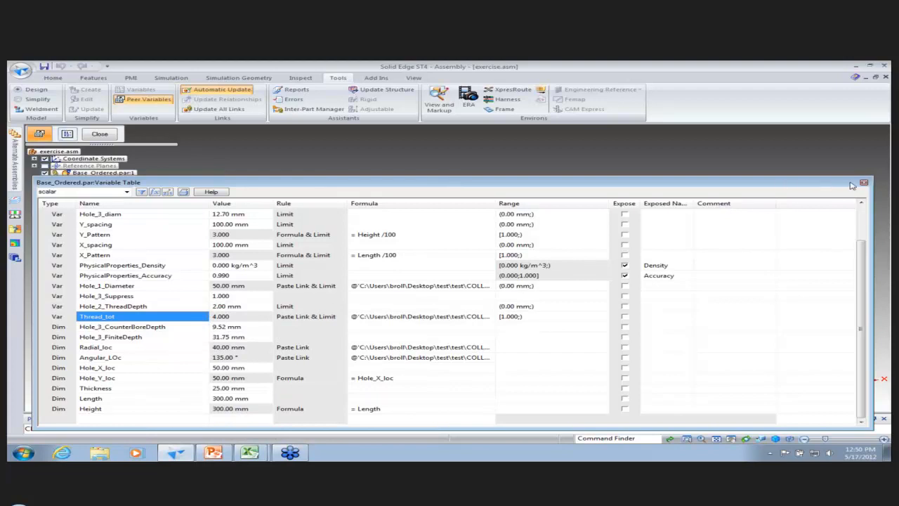
Step: Shrink the Variable Table, then switch to the exercise workbook in Excel and copy the Base Plate Length cell B2
left_click_drag(811, 175, 795, 323)
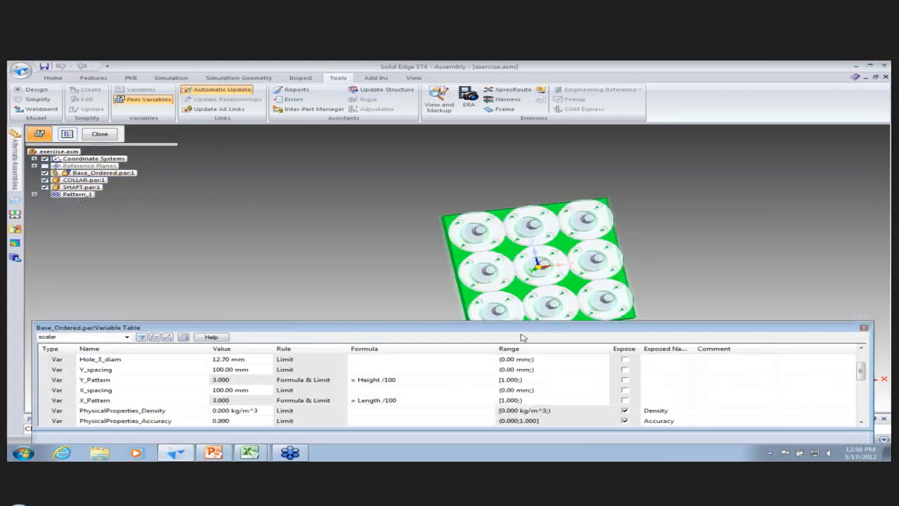
scroll(235, 393, "down", 5)
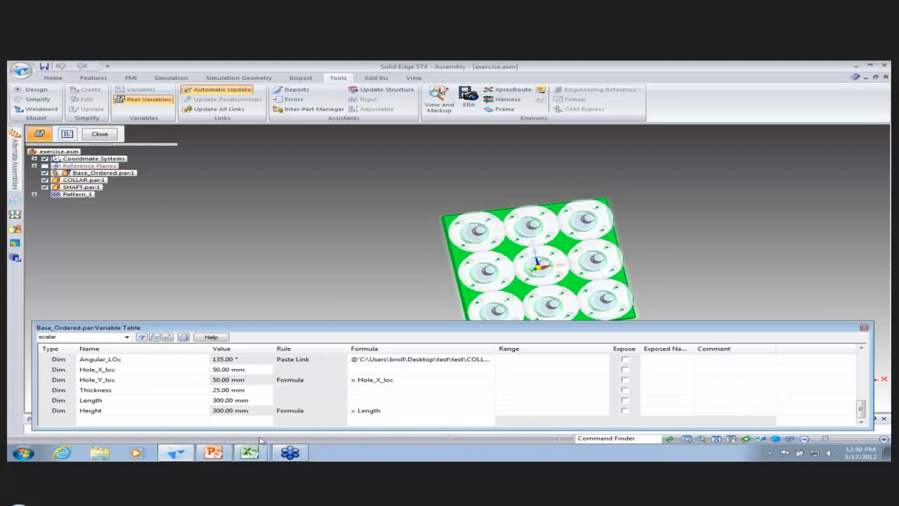
mouse_move(250, 455)
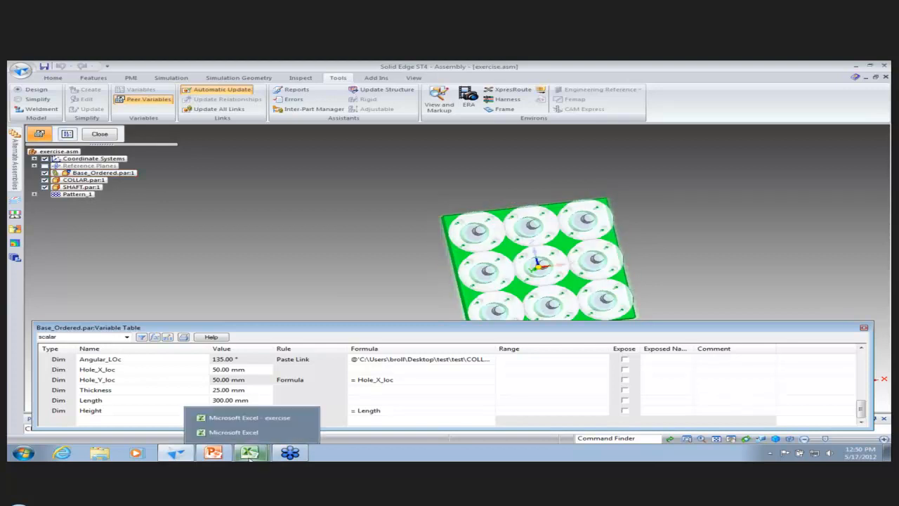
left_click(253, 417)
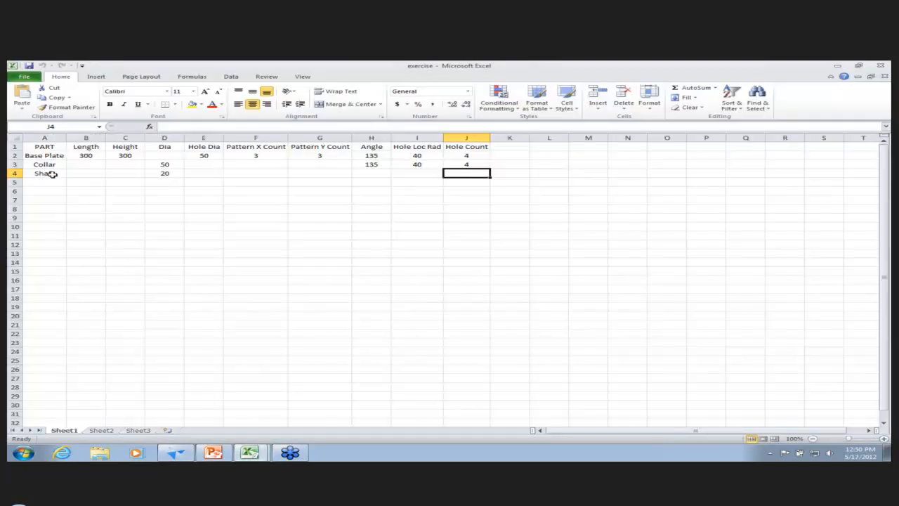
right_click(88, 156)
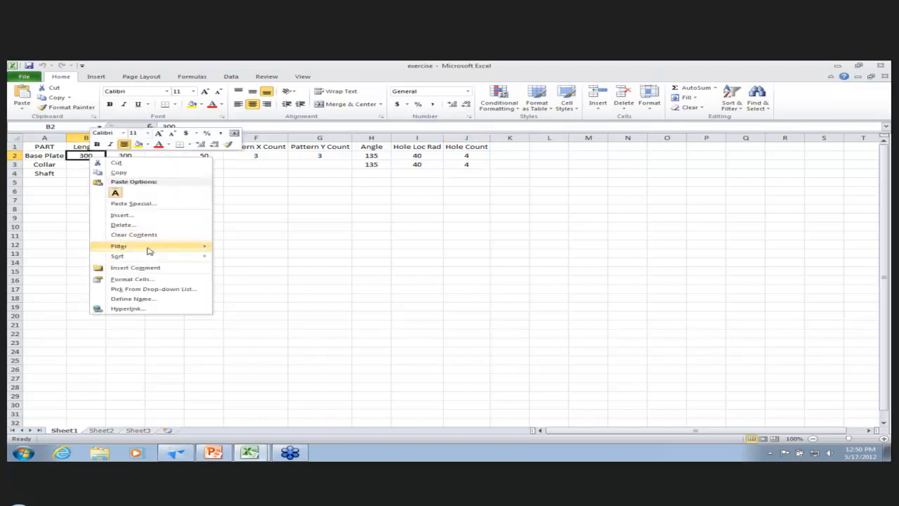
left_click(118, 172)
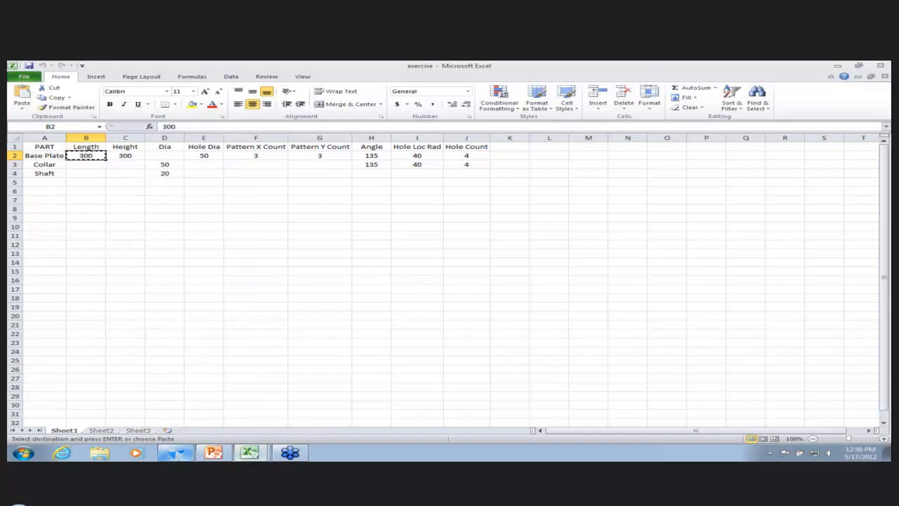
Step: Switch back to Solid Edge and paste the copied cell as a link in the formula of the Length variable of Base_Ordered.par
right_click(176, 451)
left_click(176, 415)
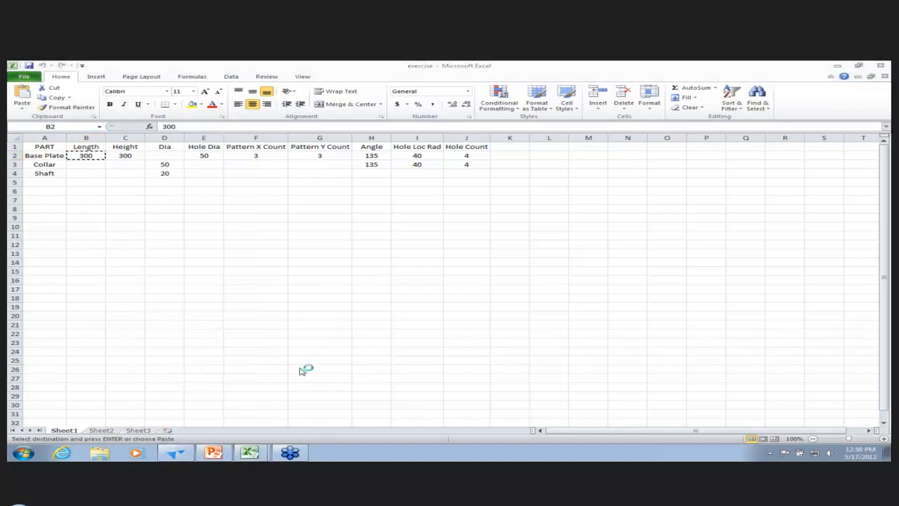
right_click(179, 452)
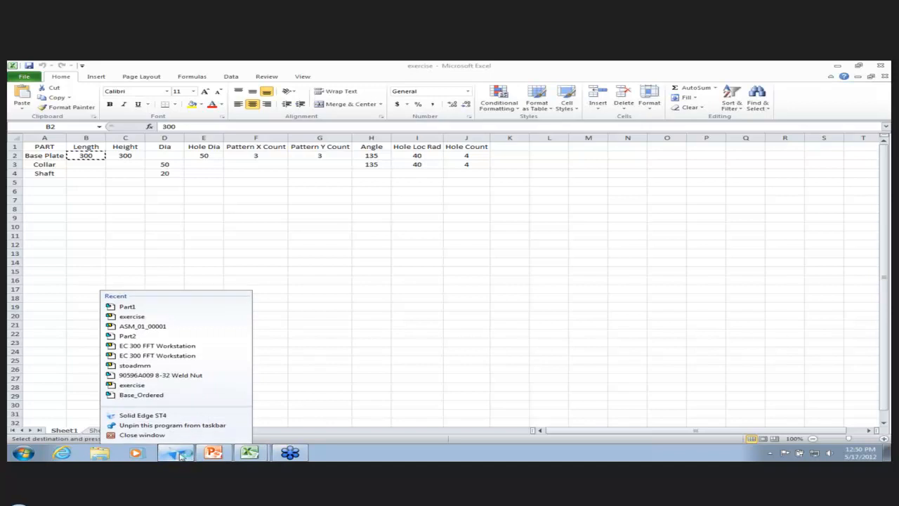
left_click(313, 337)
left_click(185, 454)
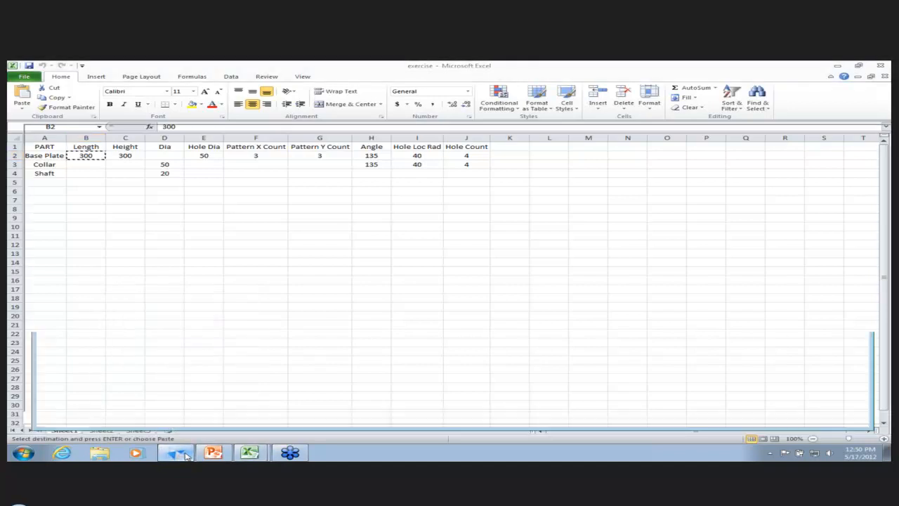
left_click(381, 402)
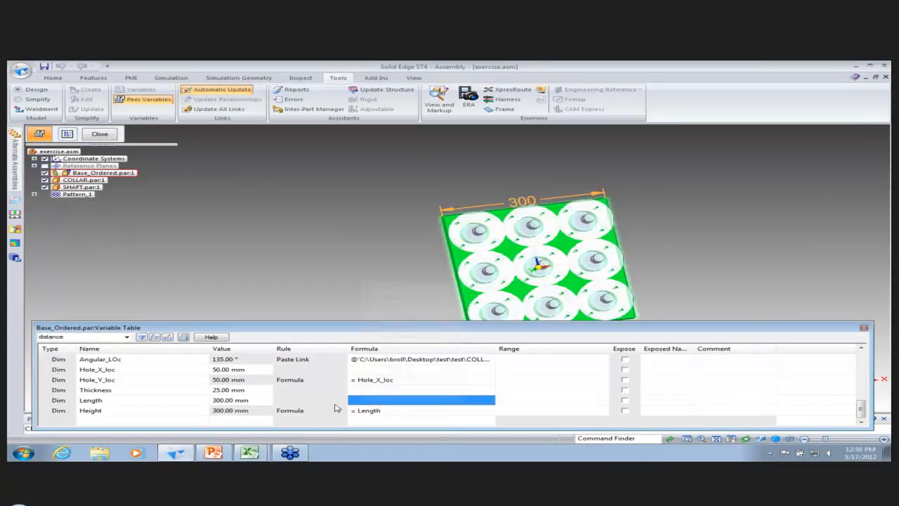
right_click(361, 403)
left_click(422, 376)
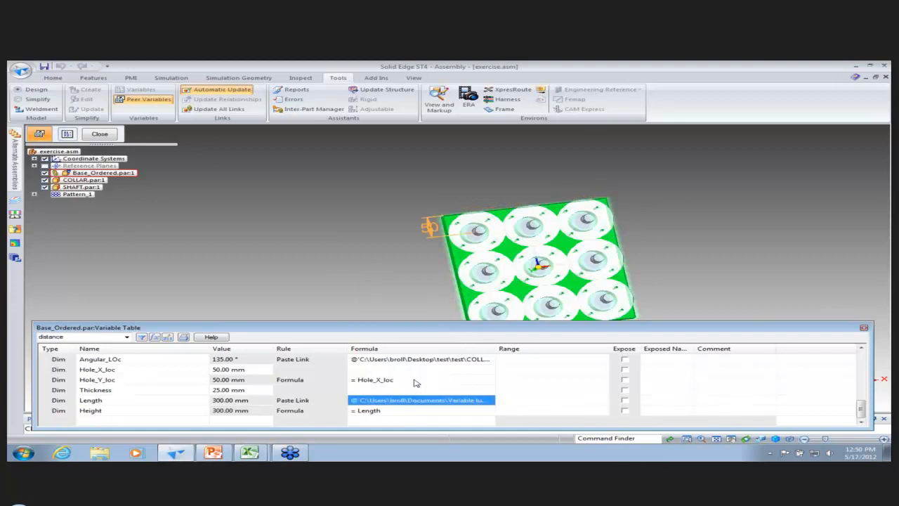
Step: Switch to the exercise workbook in Excel and copy the Collar Hole Count cell J3
left_click(249, 452)
left_click(267, 416)
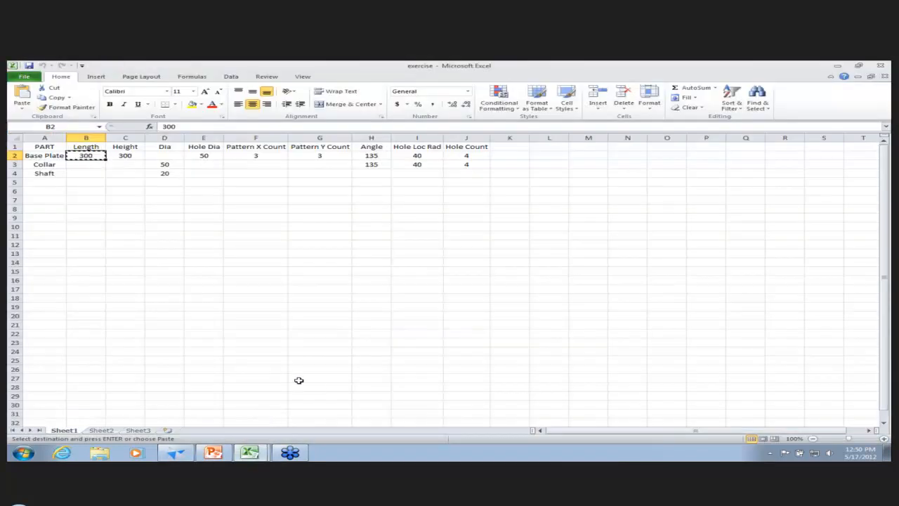
left_click(464, 164)
right_click(464, 164)
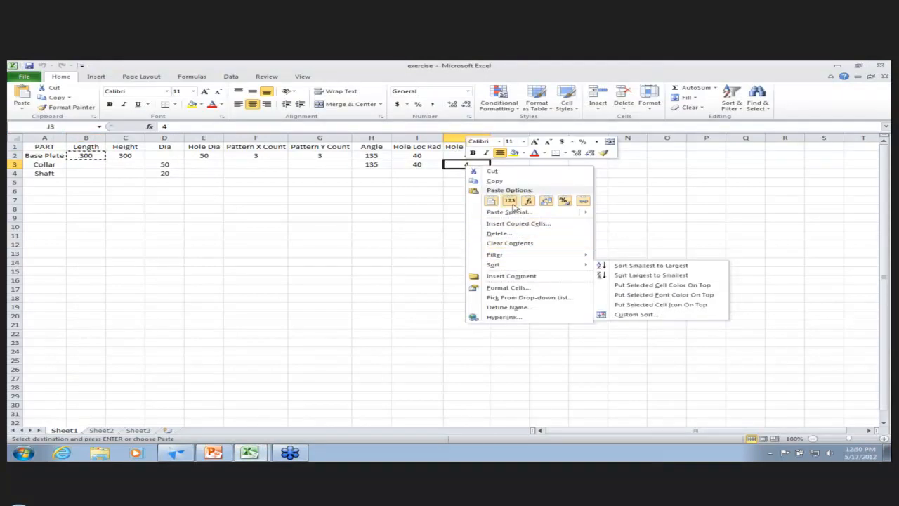
left_click(494, 180)
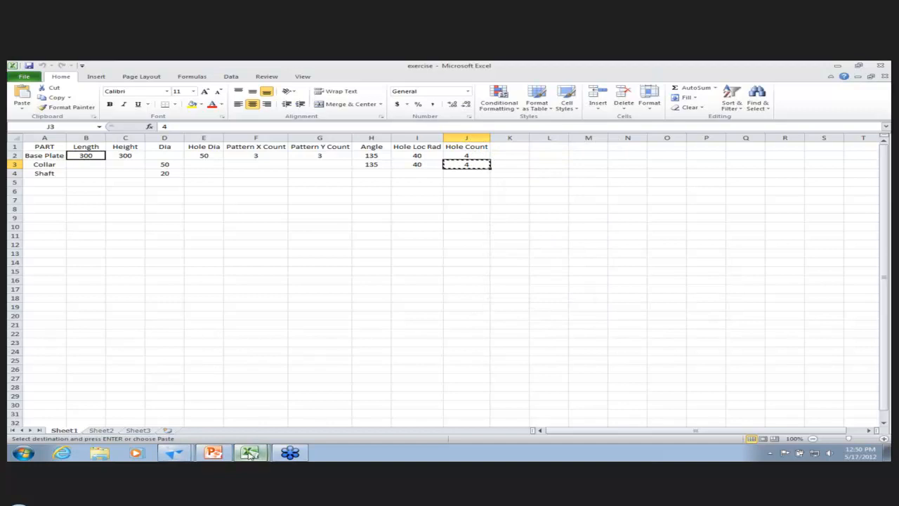
Step: In Solid Edge, link the CBORE_TOT variable of COLLAR.par to the copied Hole Count cell and close the Variable Table
mouse_move(174, 452)
left_click(172, 418)
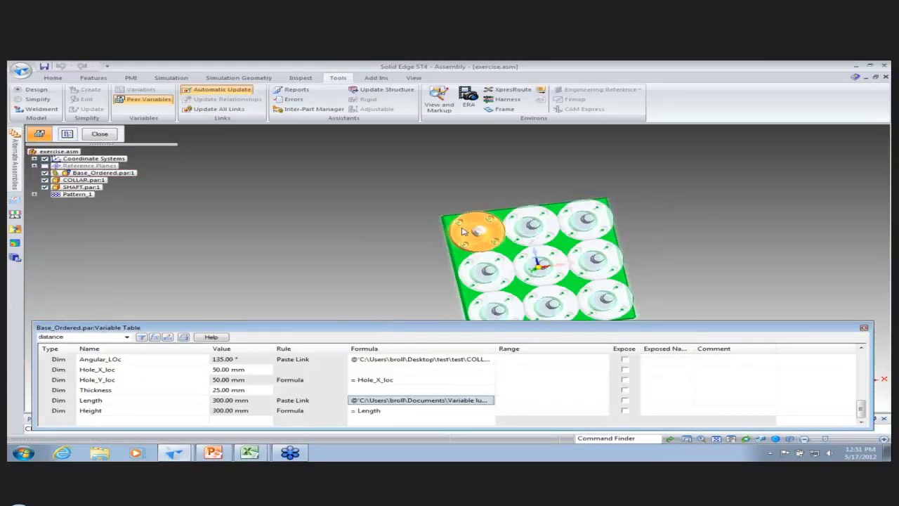
left_click(472, 225)
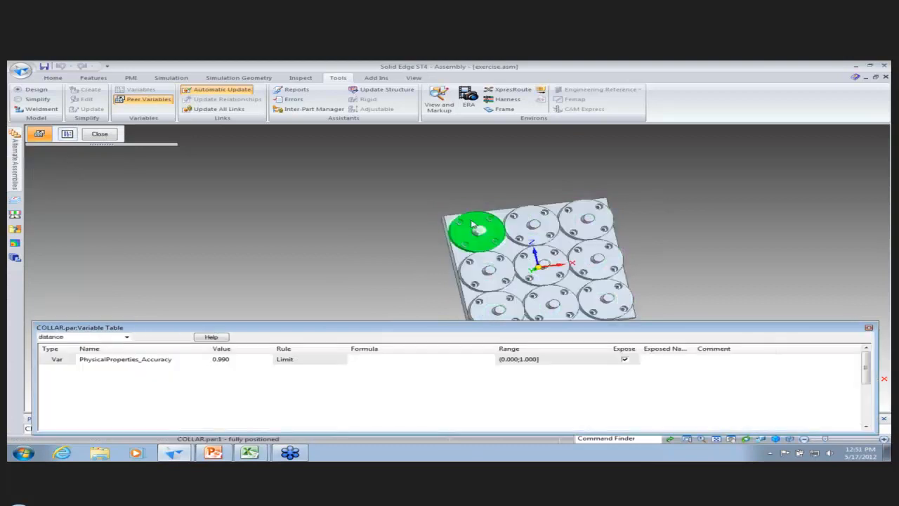
right_click(144, 372)
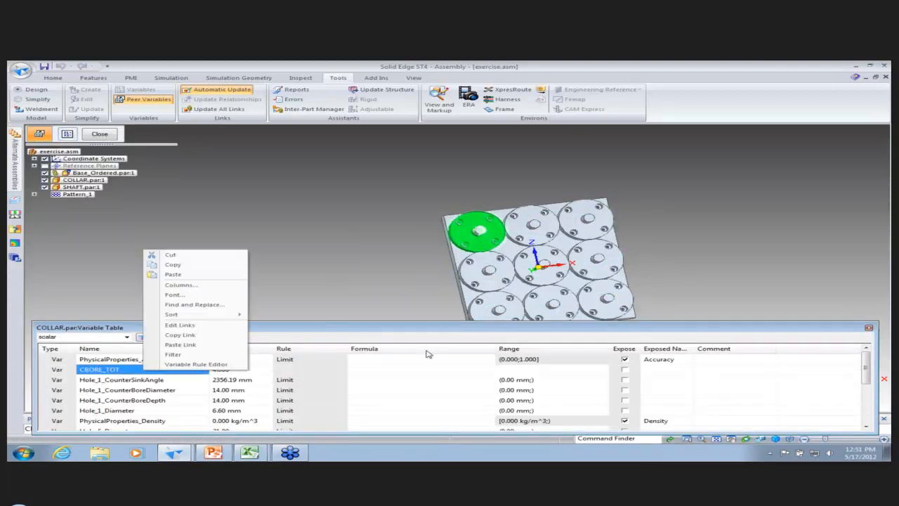
left_click(204, 345)
right_click(59, 371)
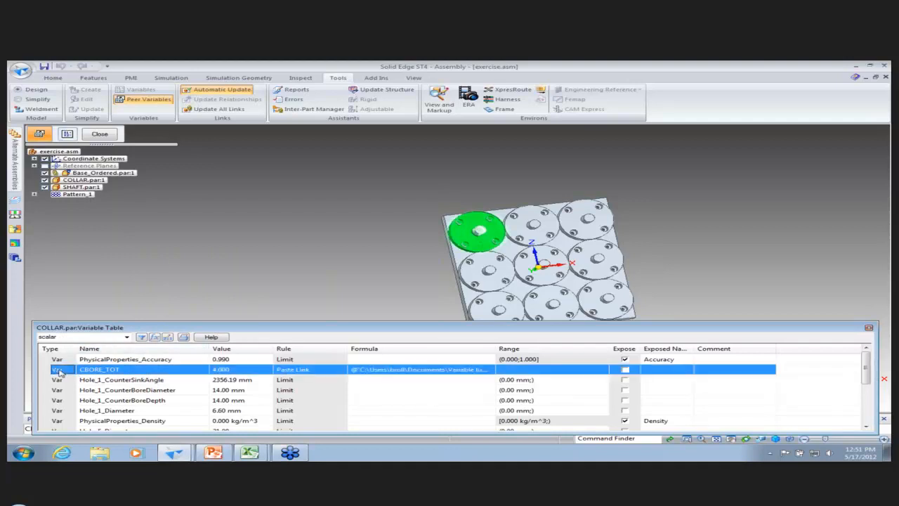
right_click(228, 372)
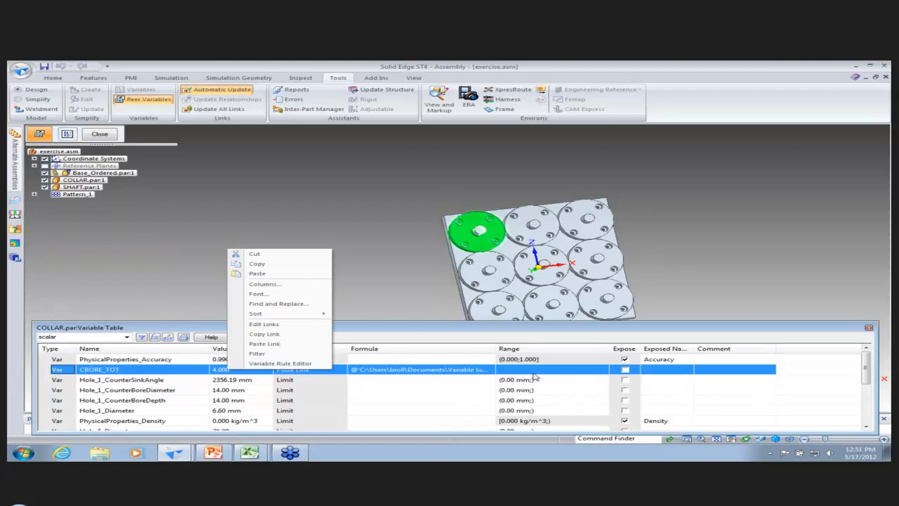
right_click(475, 370)
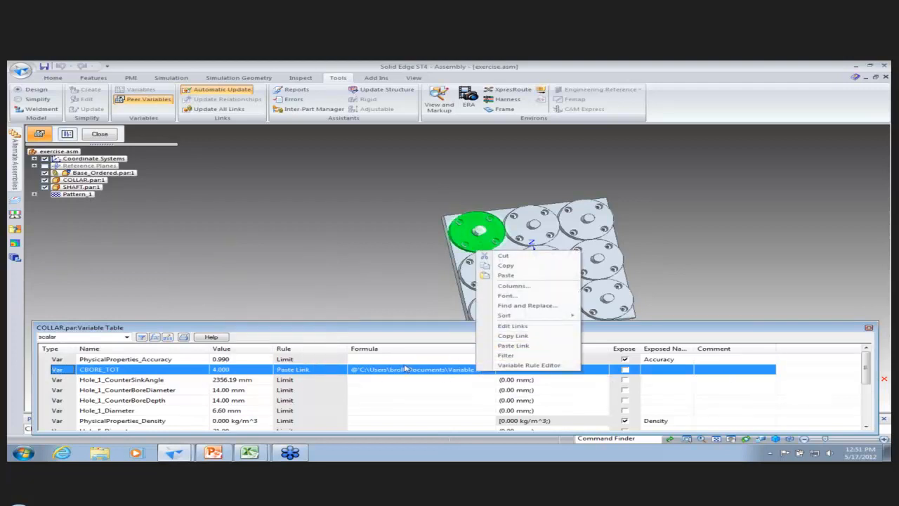
left_click(341, 293)
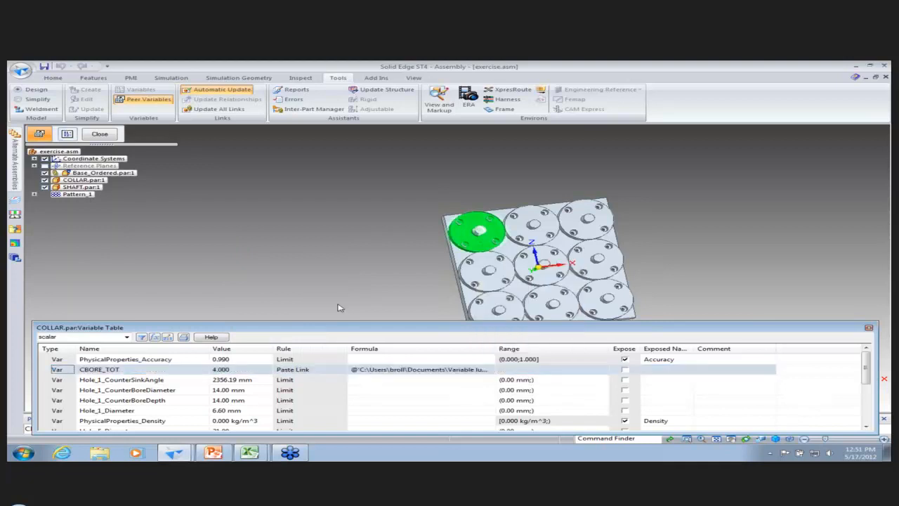
scroll(402, 399, "down", 10)
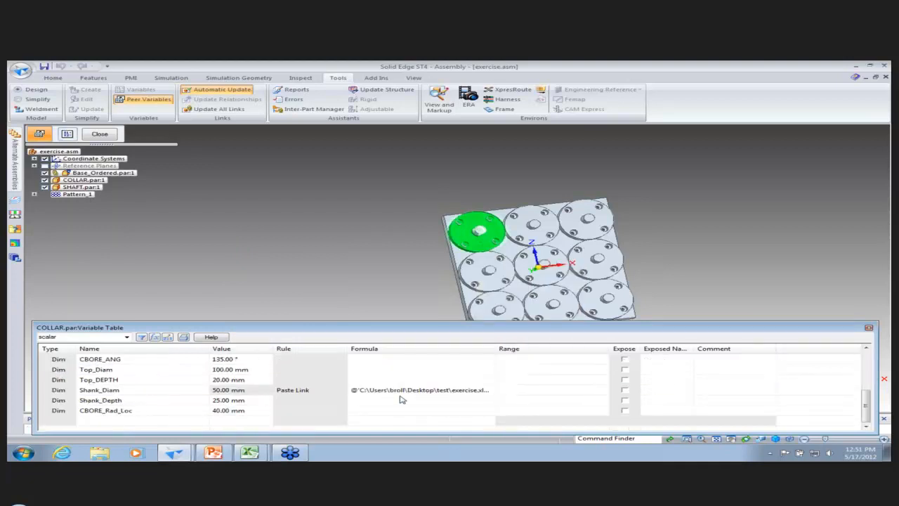
scroll(401, 399, "up", 10)
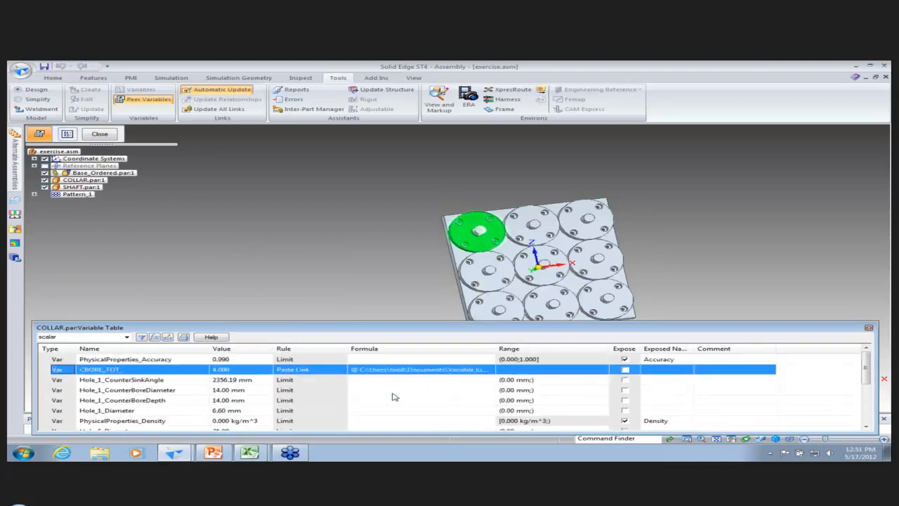
left_click(868, 328)
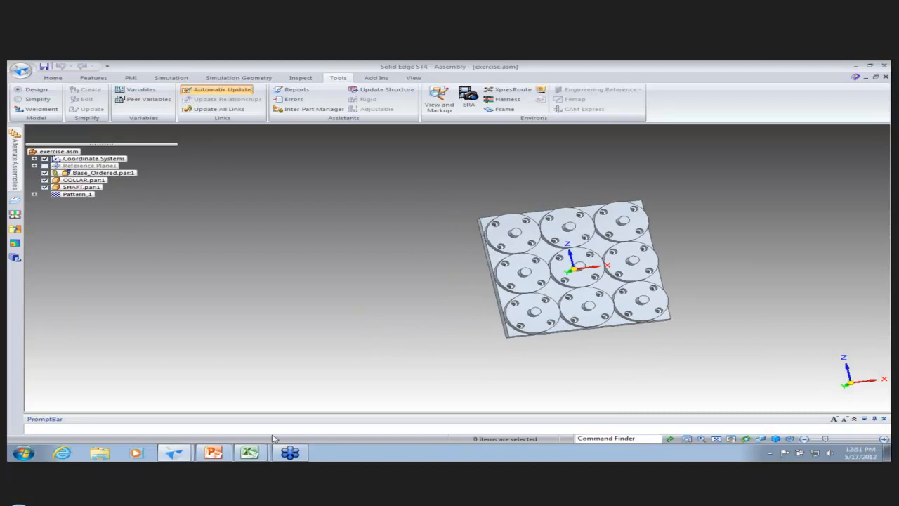
Step: Switch to the exercise workbook in Excel, place its window beside the assembly, and select the Base Plate Length cell B2
left_click(250, 452)
left_click(249, 417)
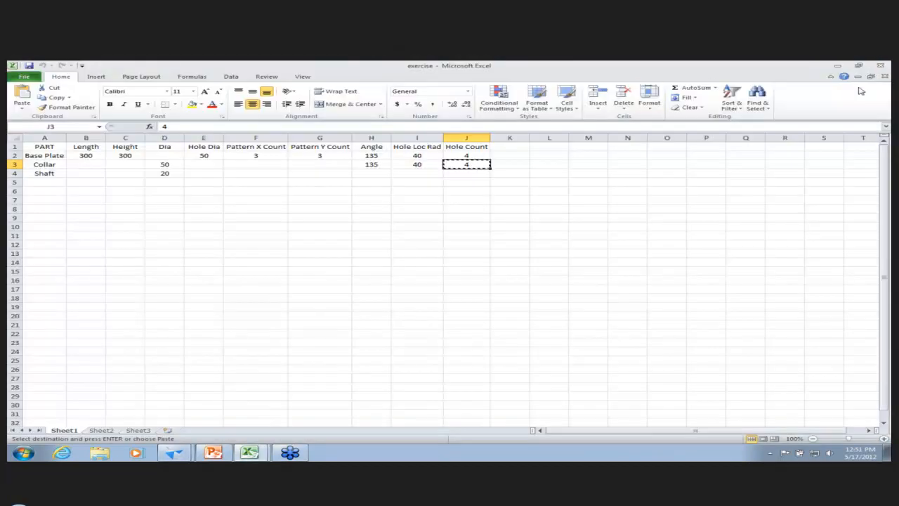
double_click(705, 70)
left_click_drag(699, 71, 320, 73)
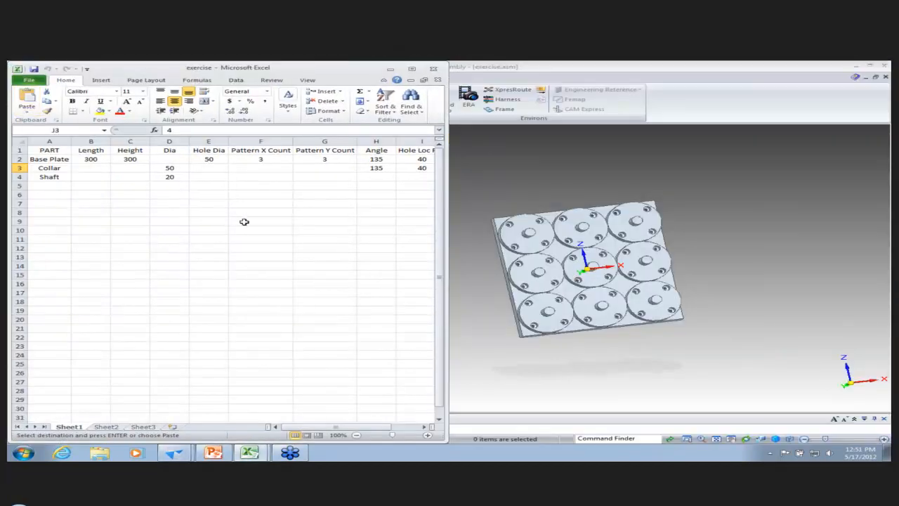
left_click(91, 159)
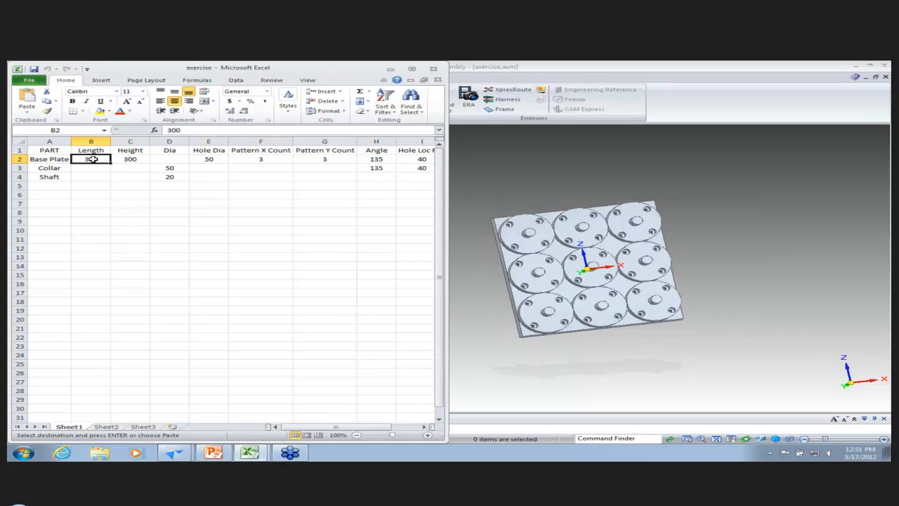
Step: In the workbook, set the Base Plate Length to 600 and the Collar Hole Count to 8
type("30")
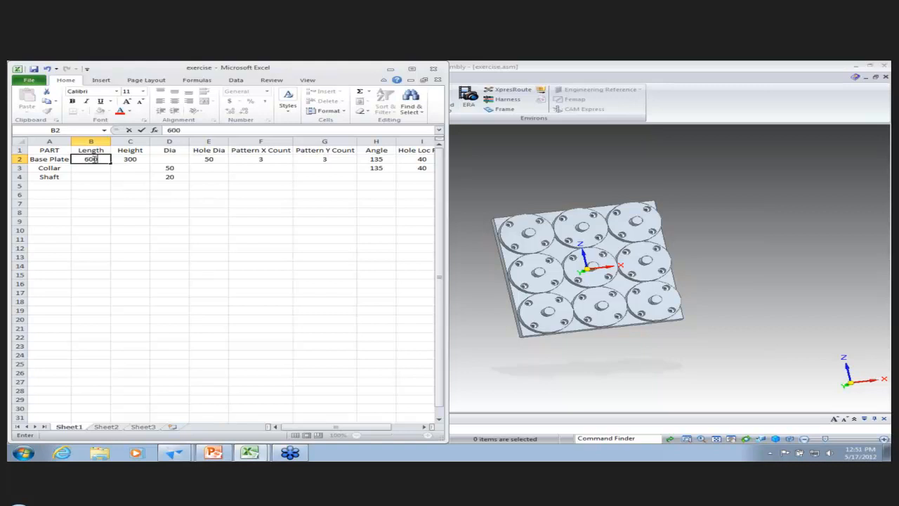
key("Tab")
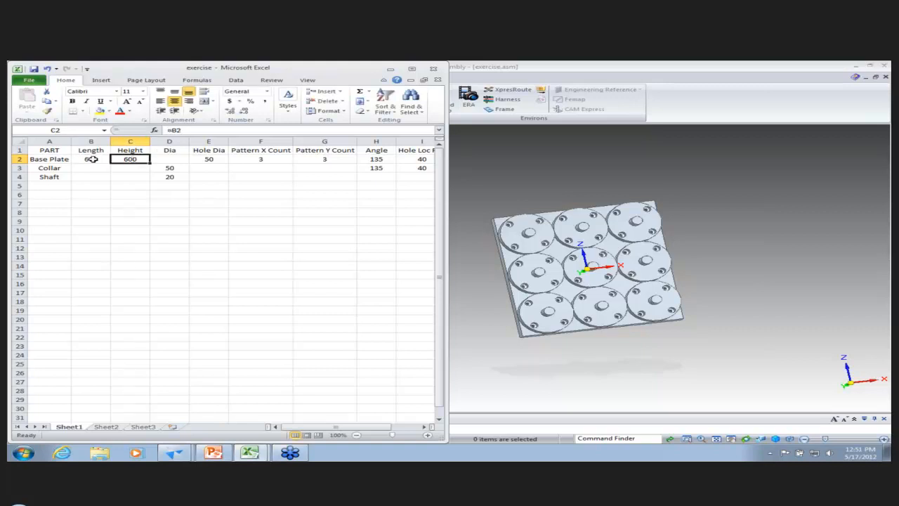
left_click(406, 168)
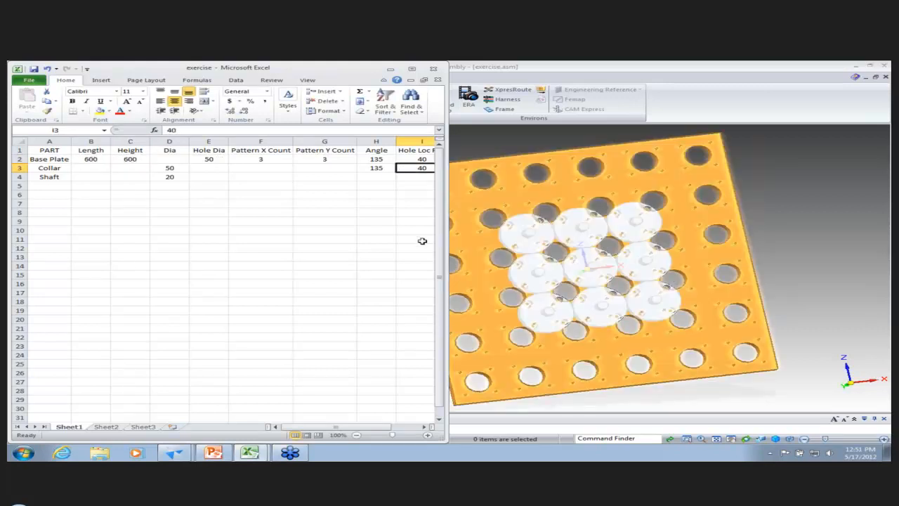
left_click_drag(330, 428, 359, 428)
left_click(386, 170)
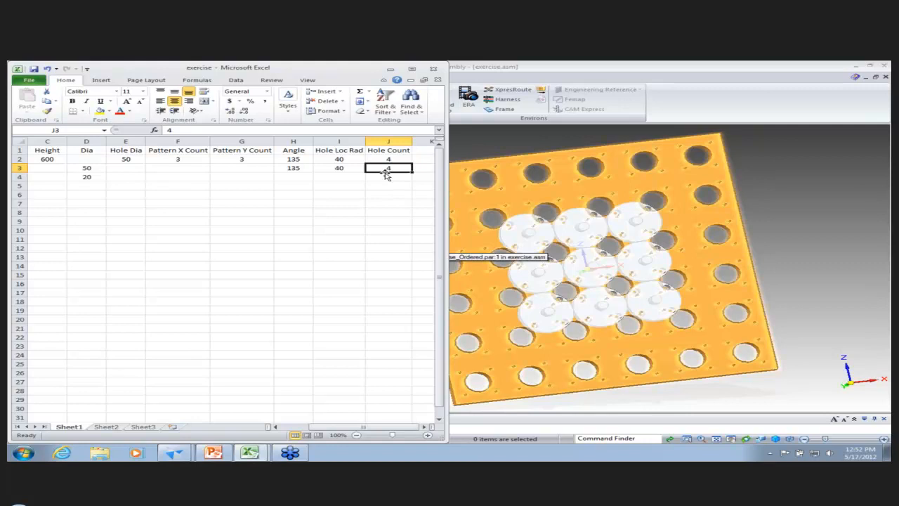
type("8")
key("Return")
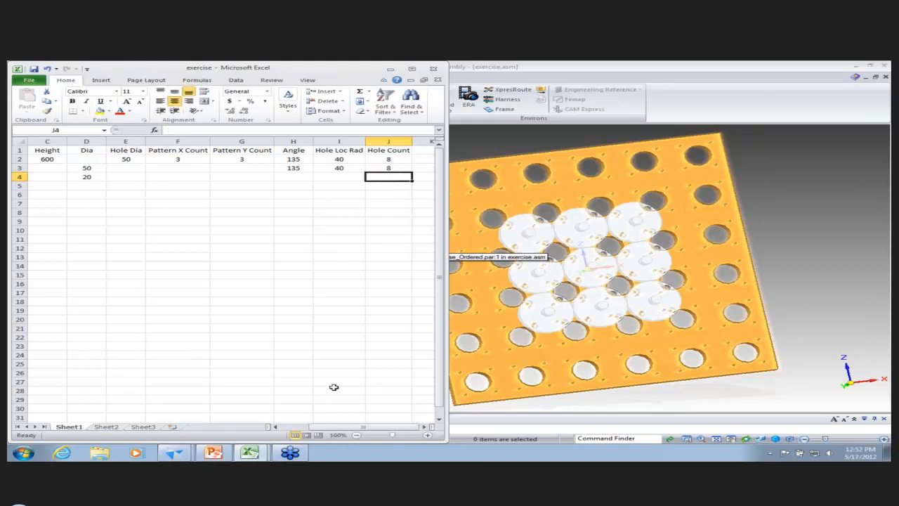
Step: Switch back to the Solid Edge assembly and update all of its links
left_click_drag(357, 428, 306, 420)
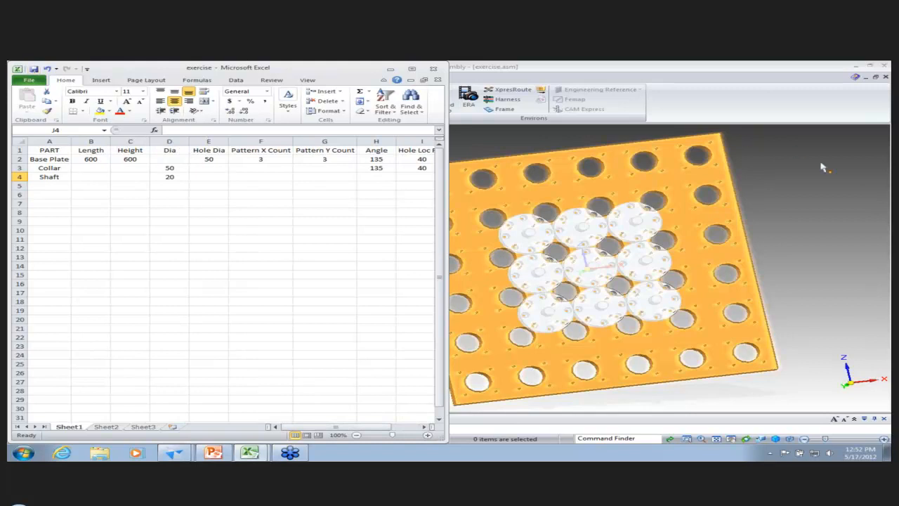
left_click(819, 220)
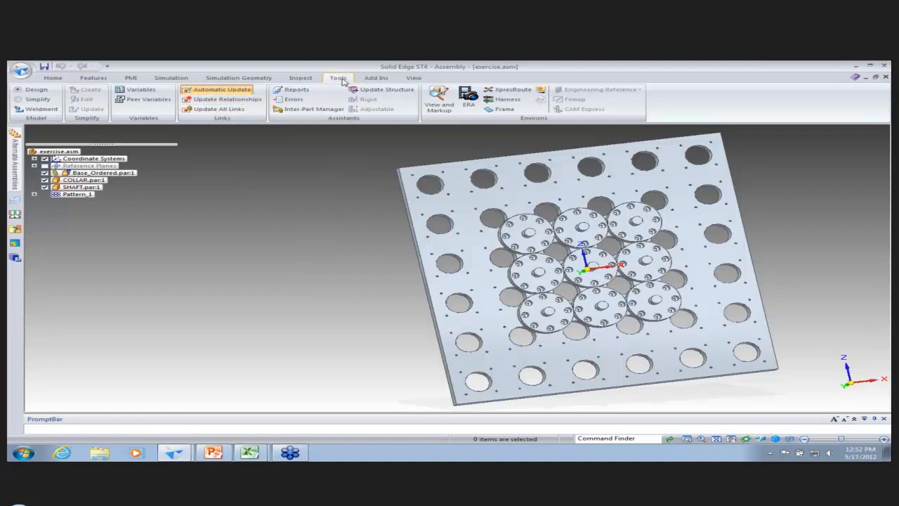
left_click(220, 110)
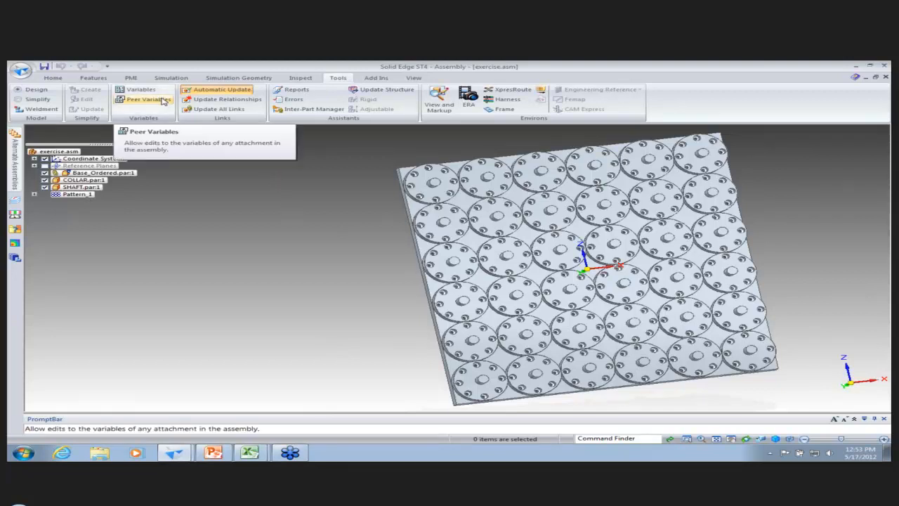
Step: Try to open Base_Ordered.par from the assembly in its own part window
left_click(162, 101)
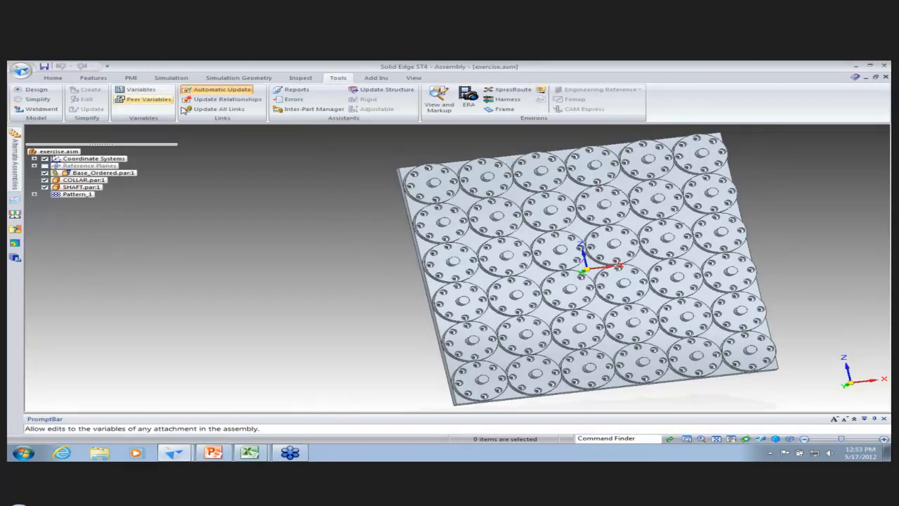
left_click(123, 175)
right_click(120, 173)
left_click(175, 240)
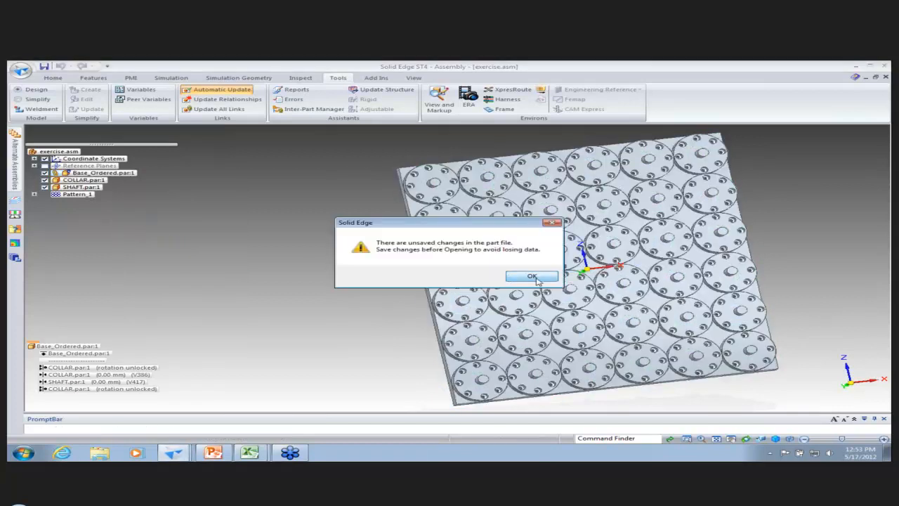
left_click(550, 279)
Step: Save the assembly and its parts, and open Base_Ordered.par in Solid Edge Part
left_click(44, 66)
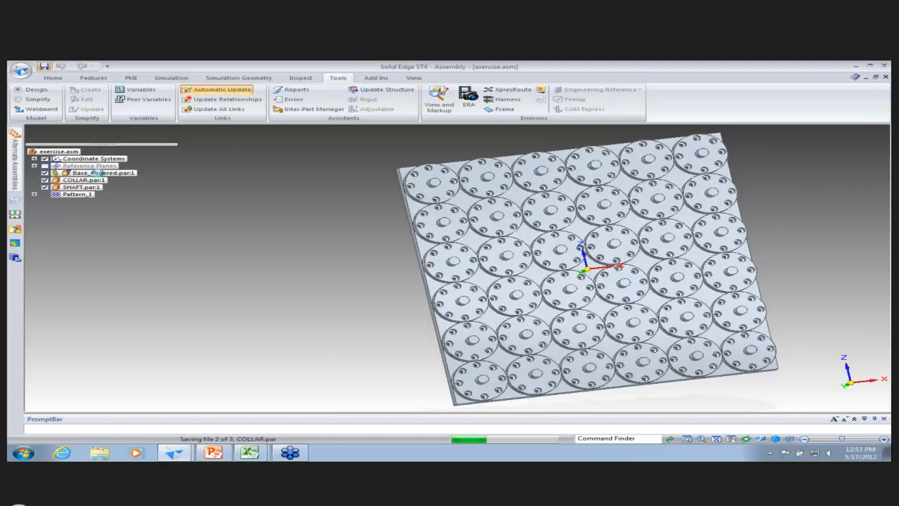
right_click(99, 174)
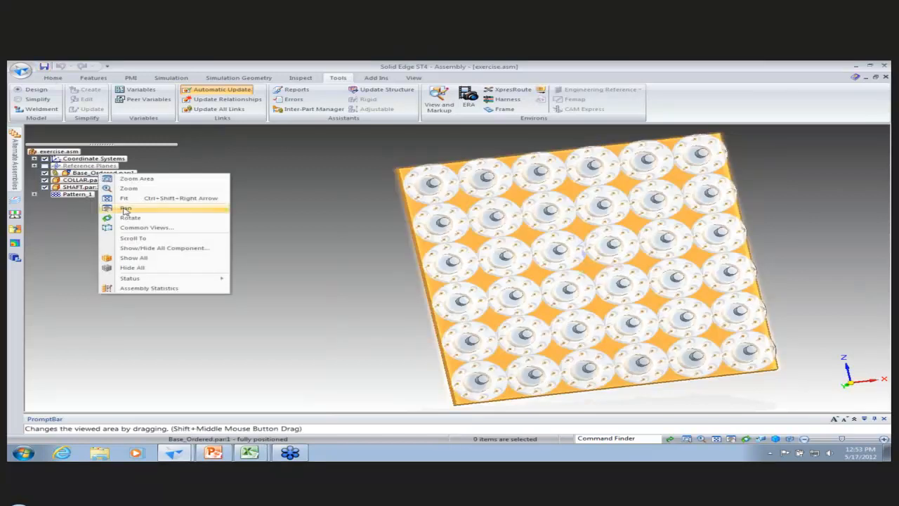
left_click(67, 296)
left_click(86, 175)
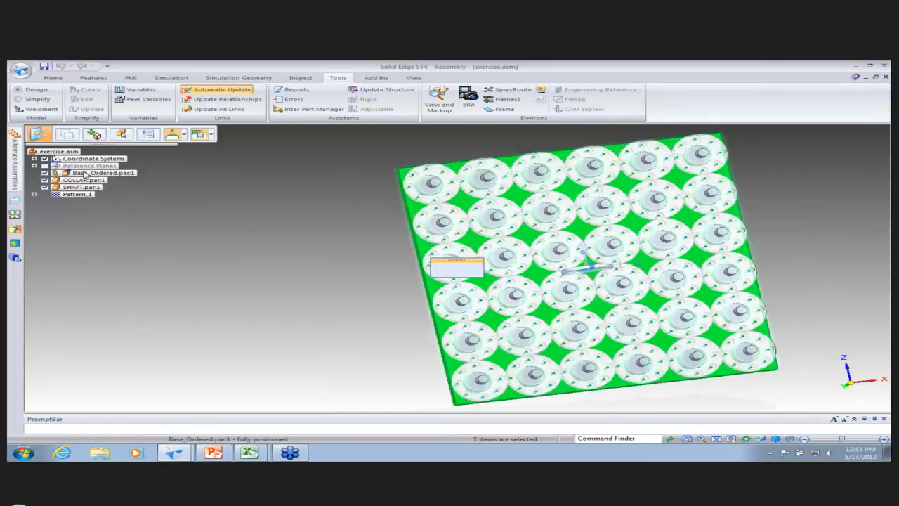
right_click(86, 175)
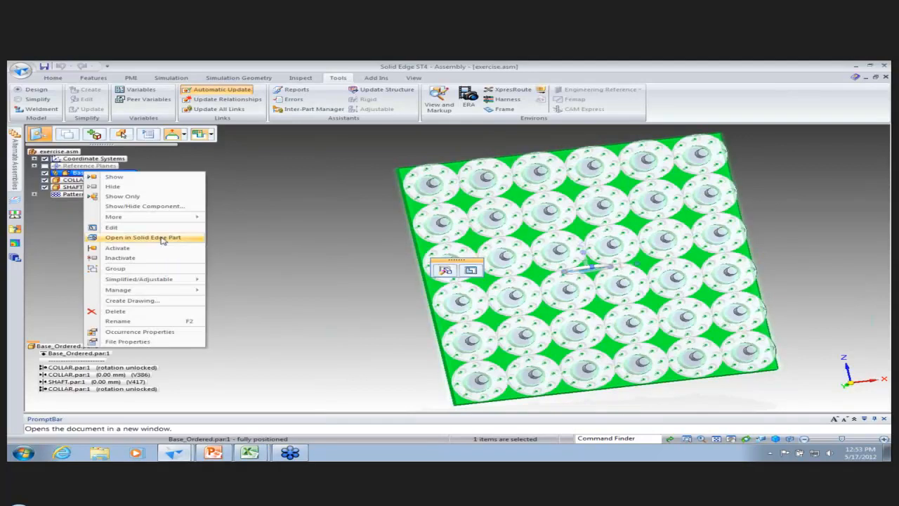
left_click(162, 237)
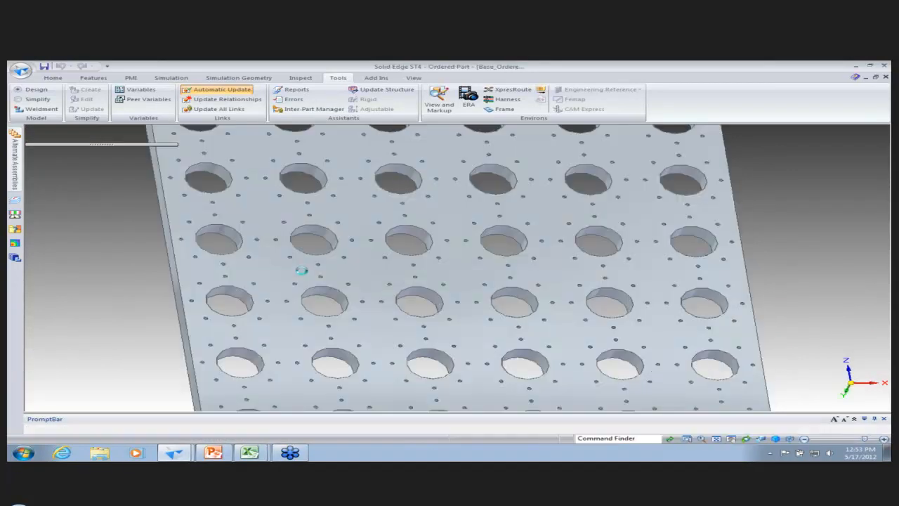
Step: Open the Variable Table of Base_Ordered.par and enlarge it to show more variables
scroll(390, 325, "down", 5)
middle_click_drag(258, 228, 231, 213)
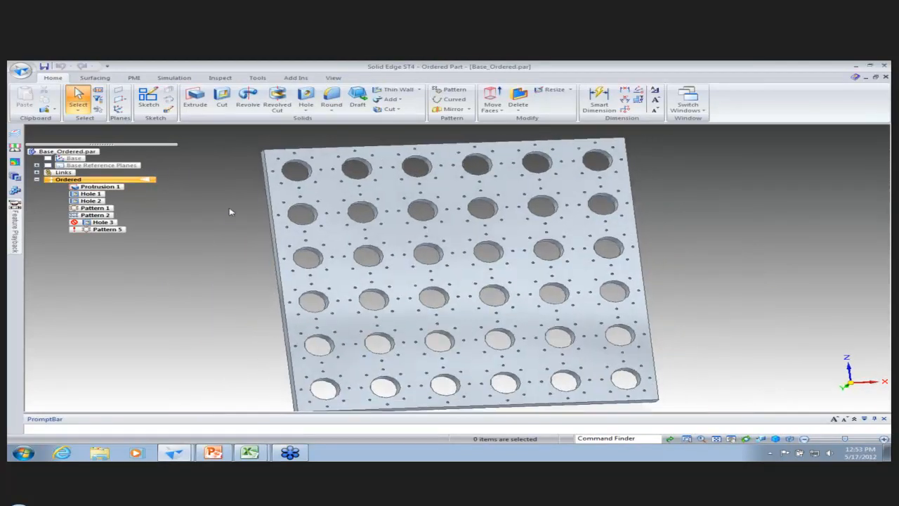
right_click(231, 212)
left_click(228, 188)
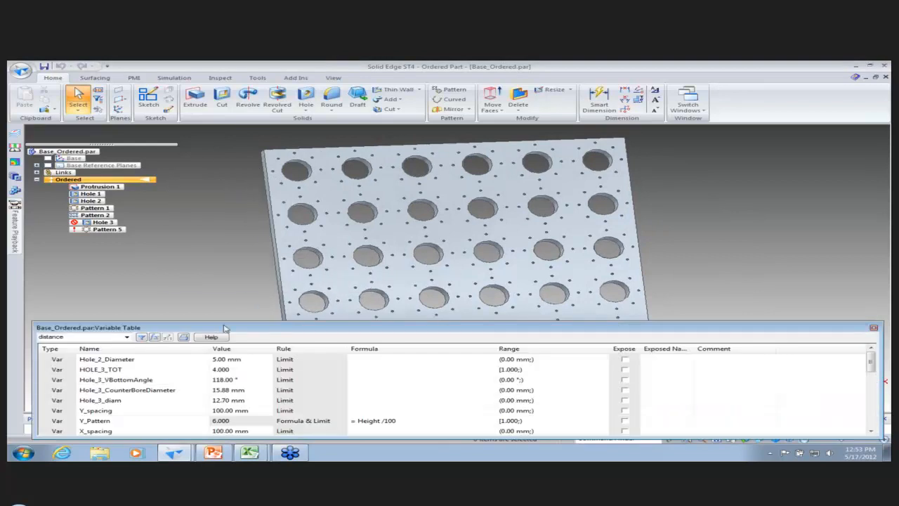
left_click_drag(277, 331, 273, 284)
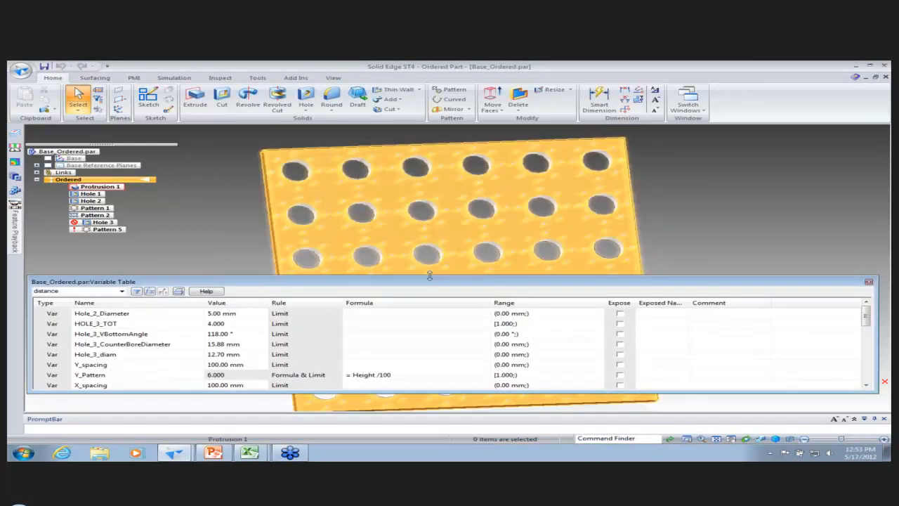
left_click_drag(429, 276, 429, 199)
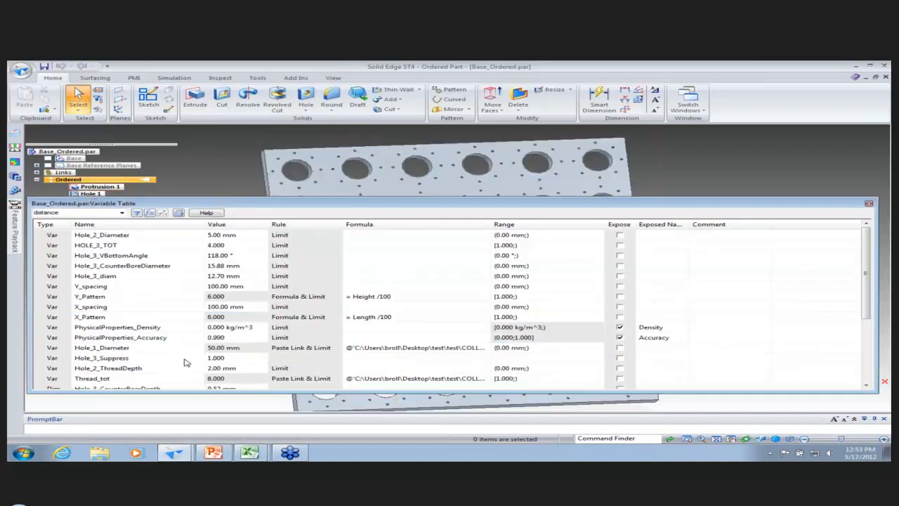
Step: Expose the Thread_tot variable of the base plate and close the Variable Table
scroll(185, 362, "down", 3)
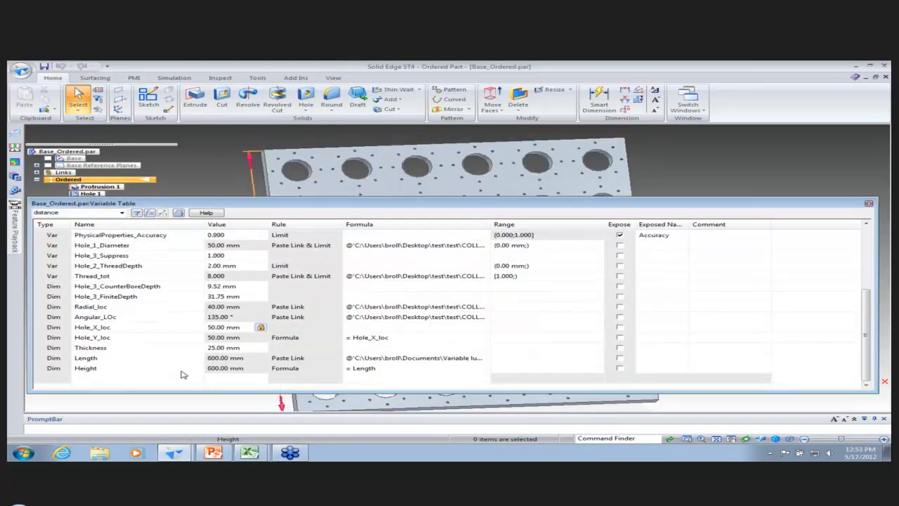
scroll(181, 375, "up", 3)
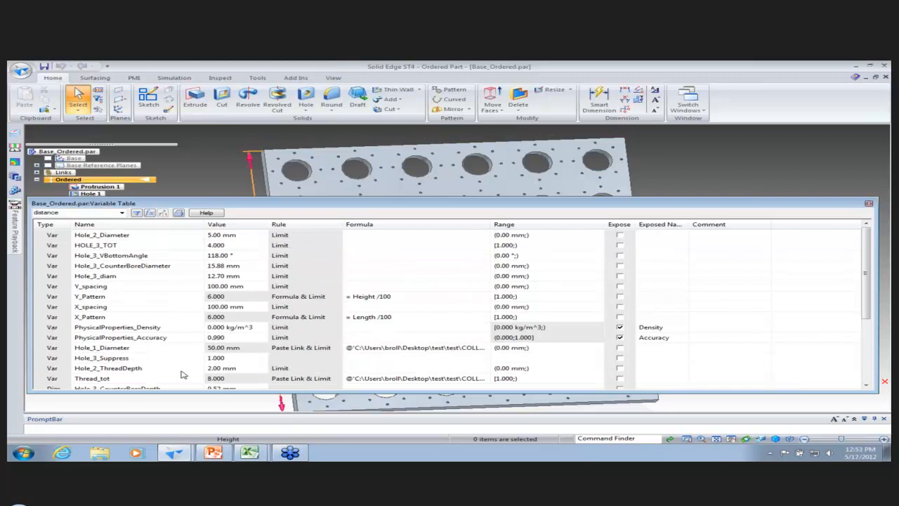
scroll(182, 375, "down", 3)
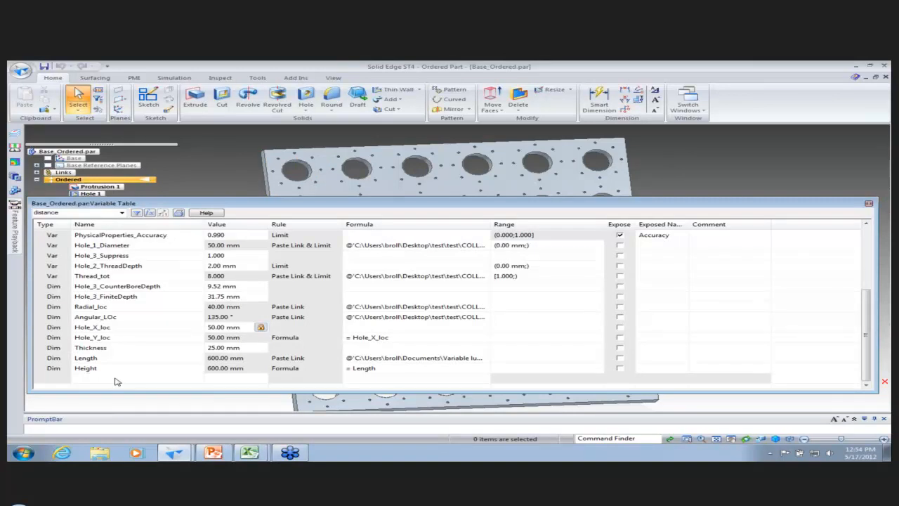
scroll(116, 381, "up", 3)
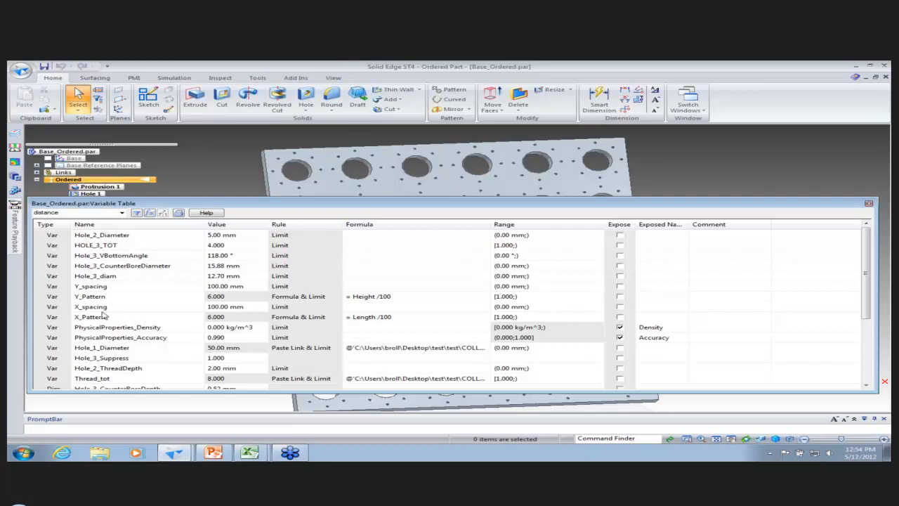
scroll(118, 286, "down", 1)
scroll(118, 286, "up", 1)
scroll(118, 287, "down", 1)
scroll(118, 289, "down", 1)
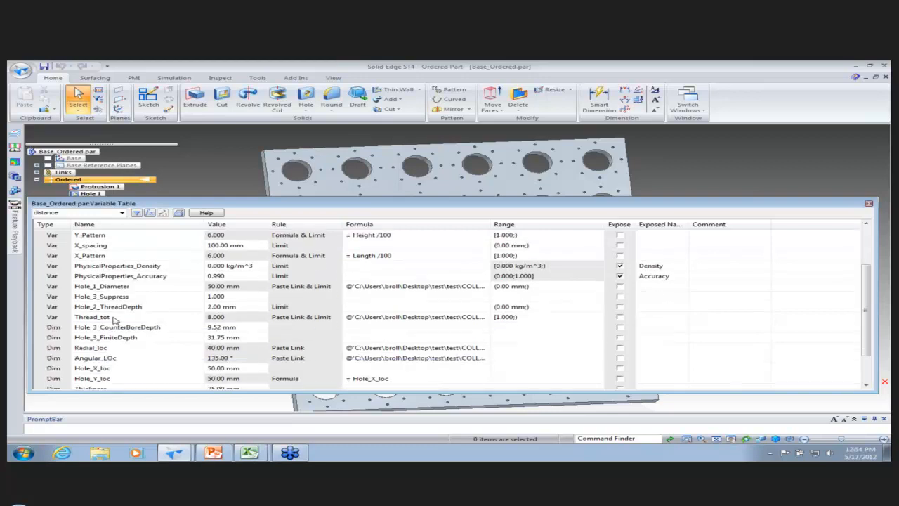
left_click(113, 316)
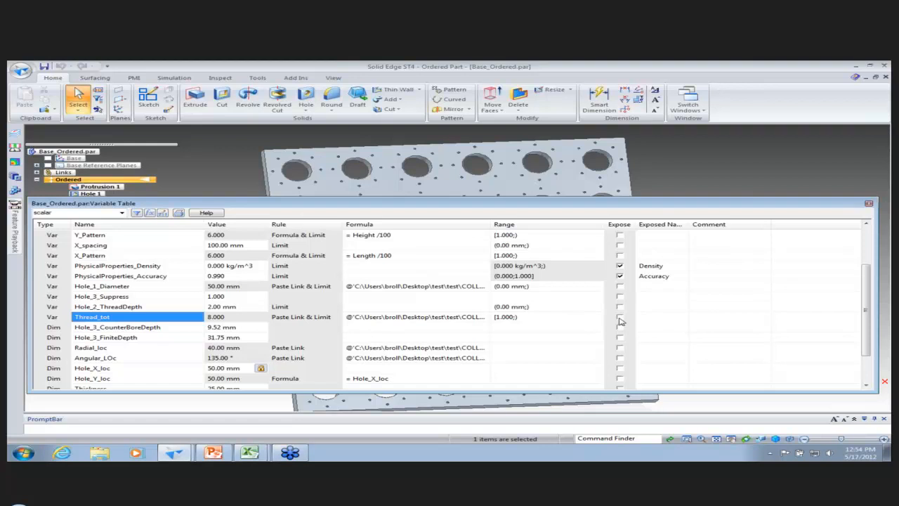
left_click(620, 320)
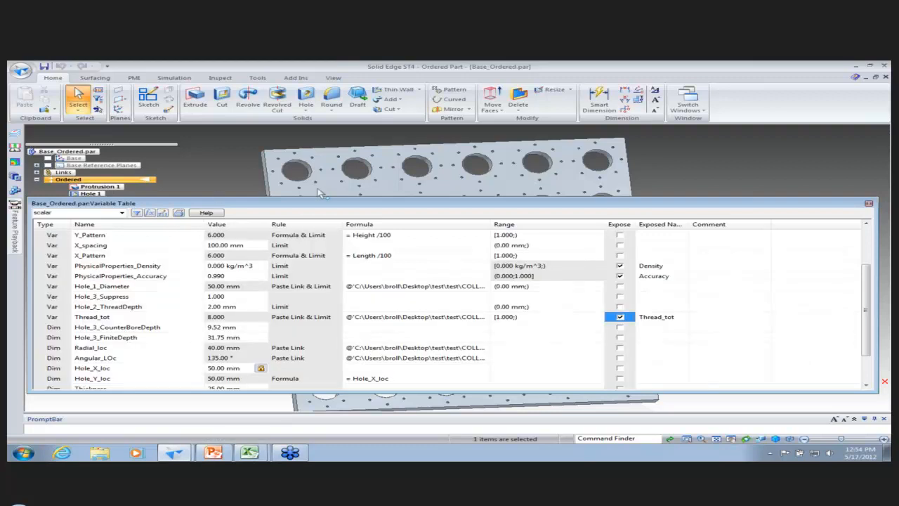
left_click(869, 204)
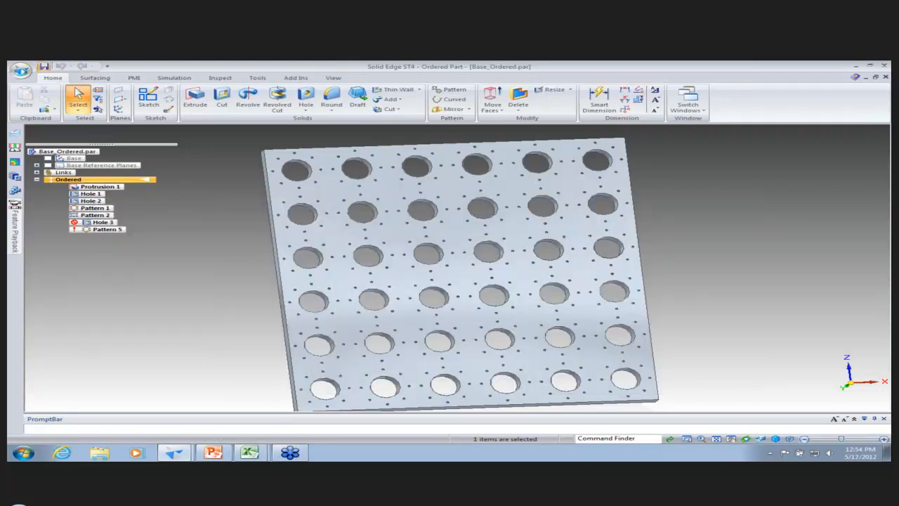
Step: Create a drawing of the base plate part and place its front, top, right and isometric views on the sheet
left_click(20, 71)
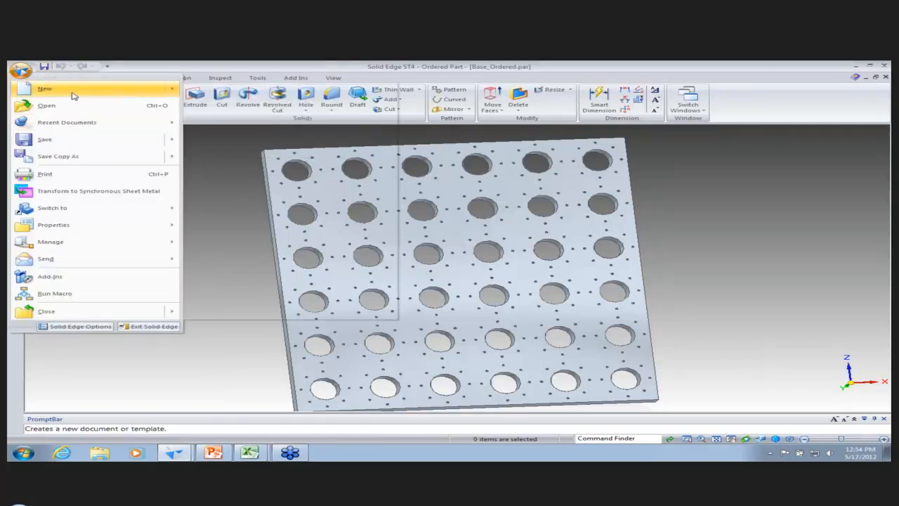
mouse_move(70, 90)
left_click(293, 254)
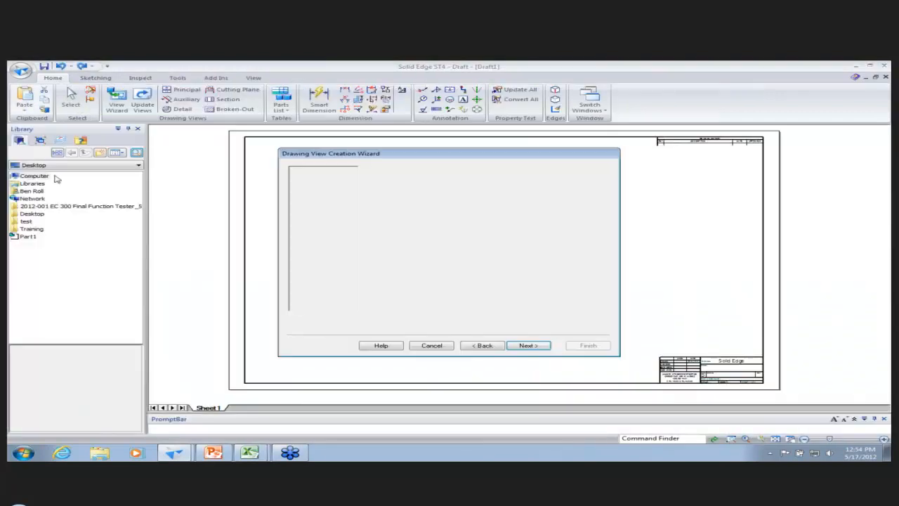
left_click(528, 345)
left_click(393, 201)
left_click(397, 194)
left_click(528, 345)
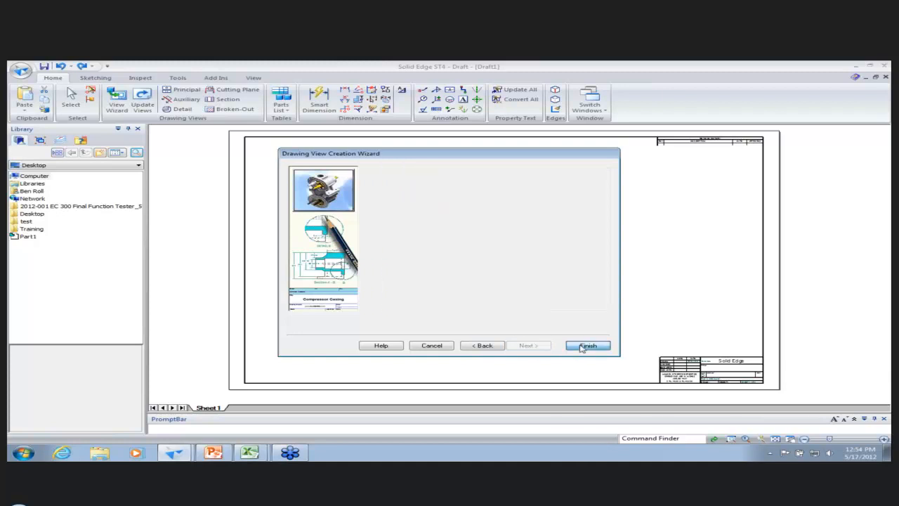
left_click(588, 345)
left_click(367, 271)
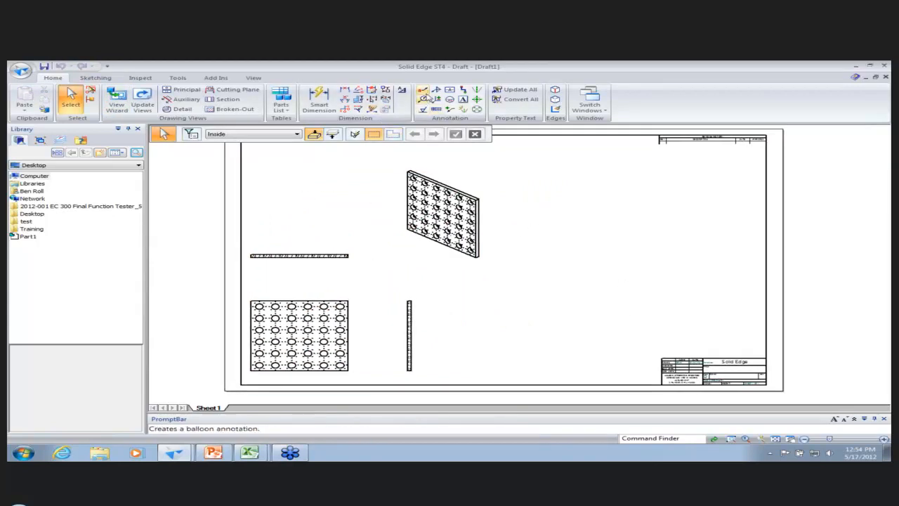
Step: Start a callout, clear its default text and insert the Thread_tot variable of Base_Ordered.par as property text by index reference
left_click(423, 93)
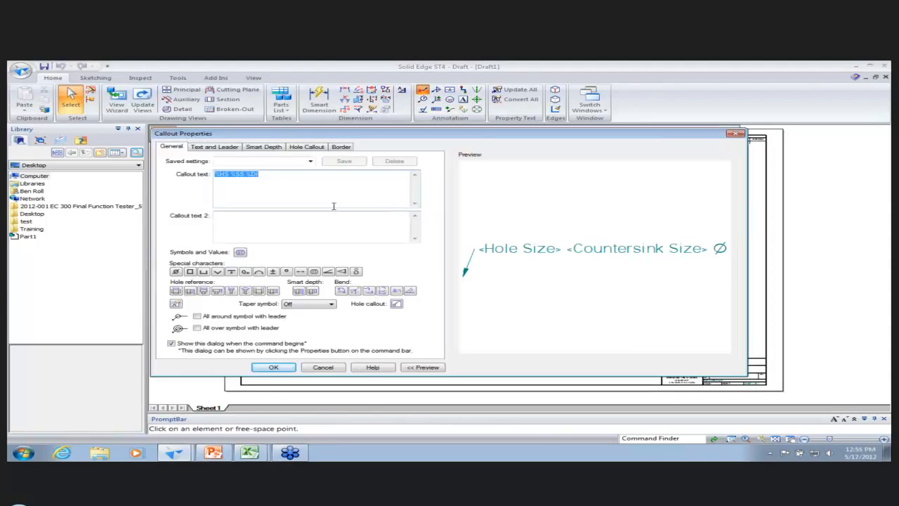
key("Delete")
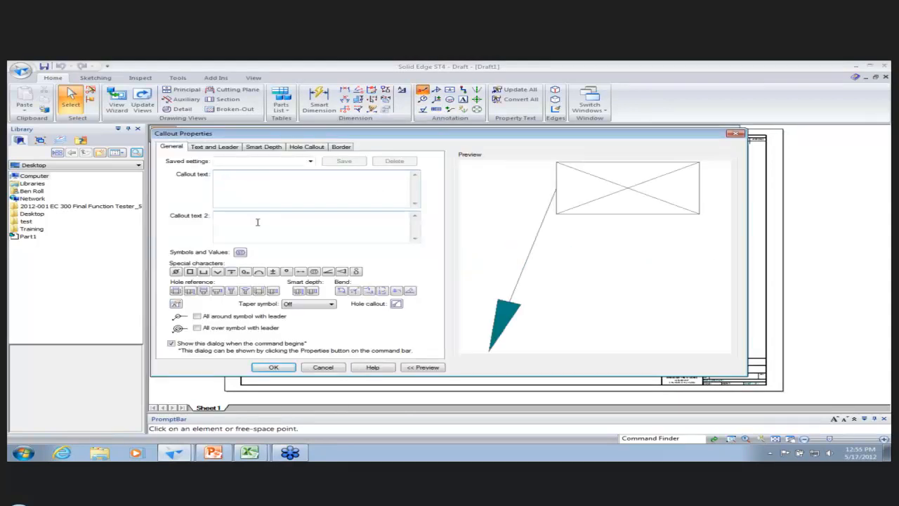
left_click(175, 304)
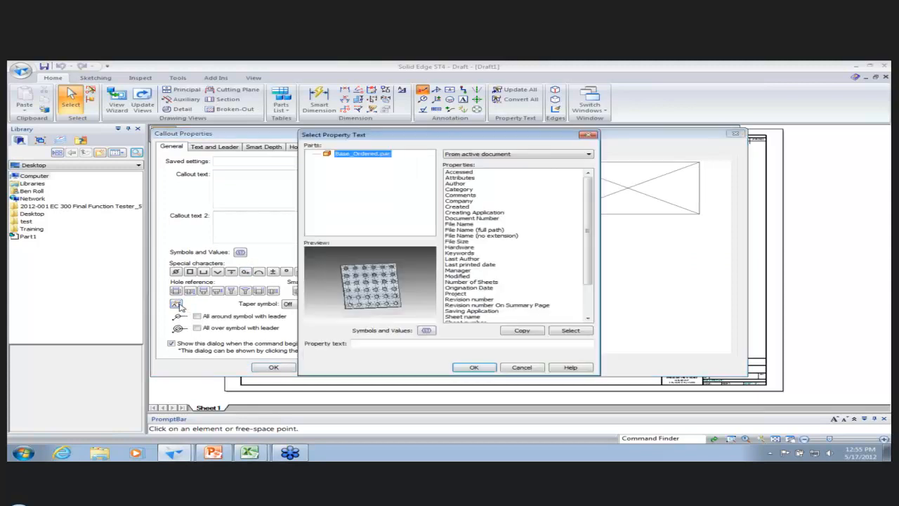
left_click(502, 156)
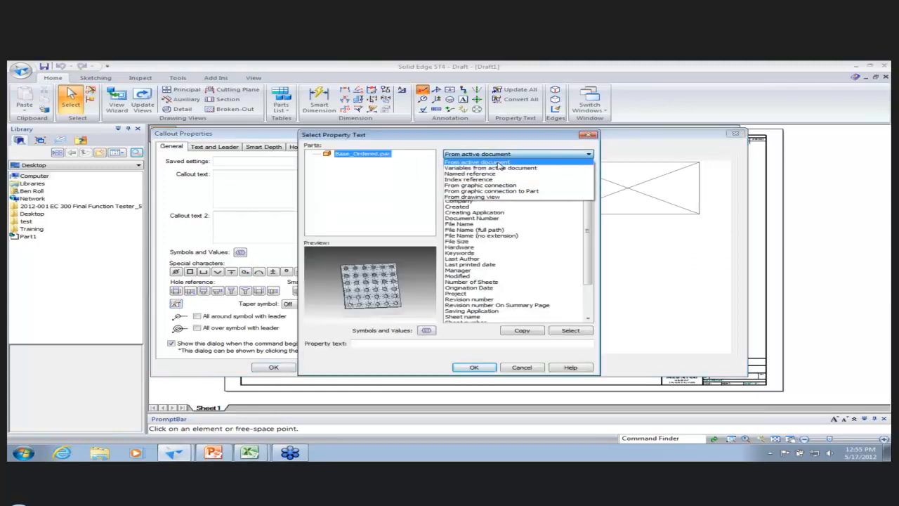
left_click(497, 182)
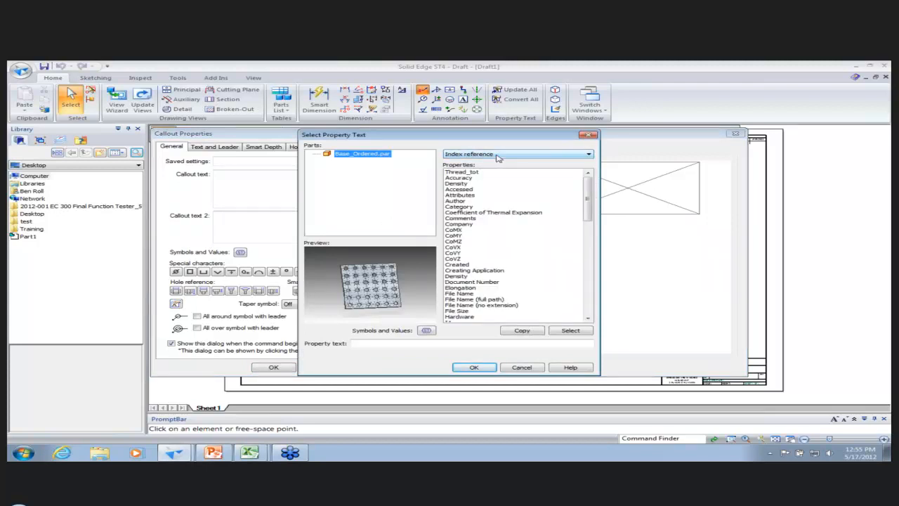
left_click(497, 158)
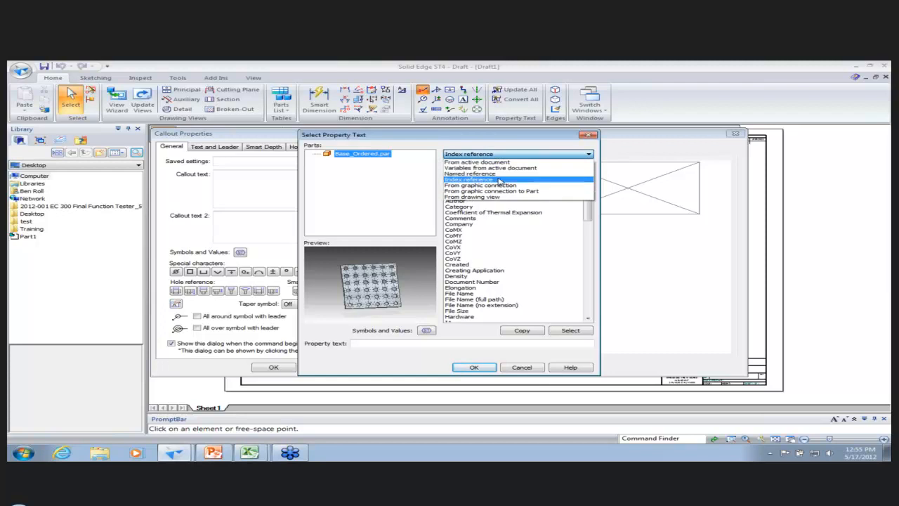
left_click(500, 181)
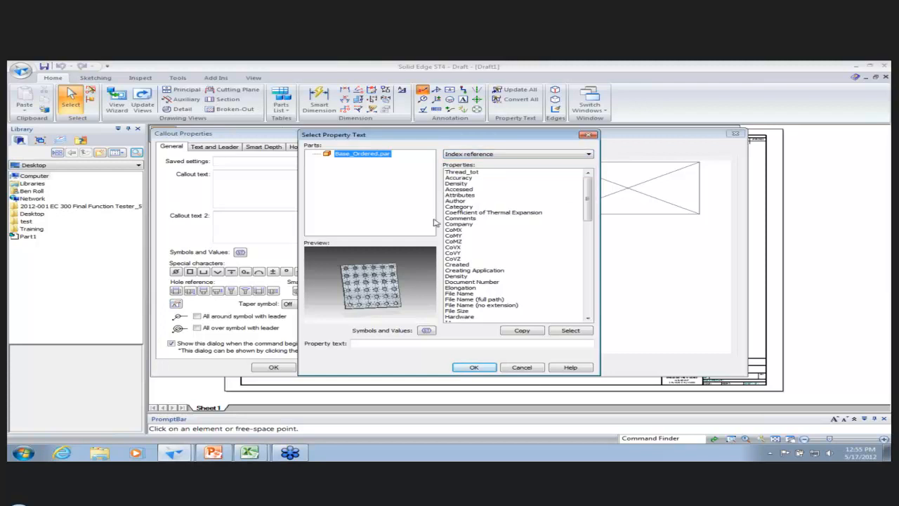
left_click(477, 172)
double_click(477, 173)
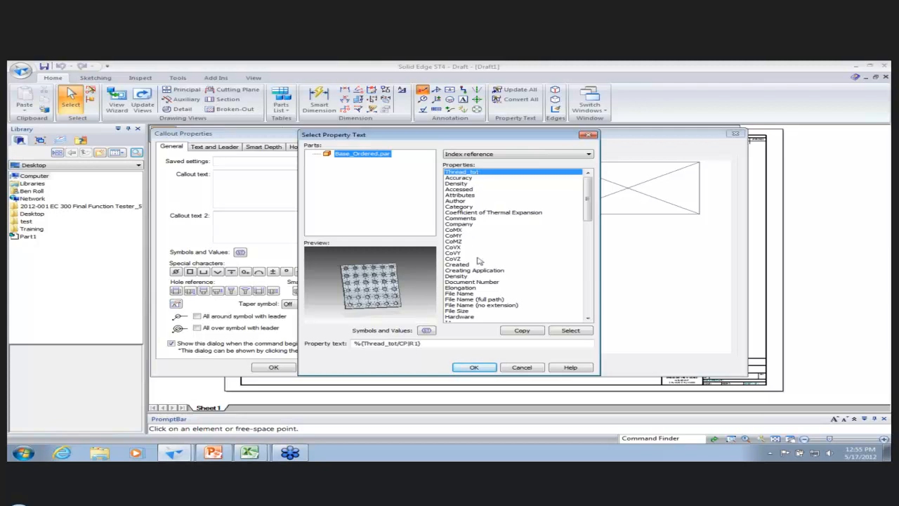
left_click(474, 367)
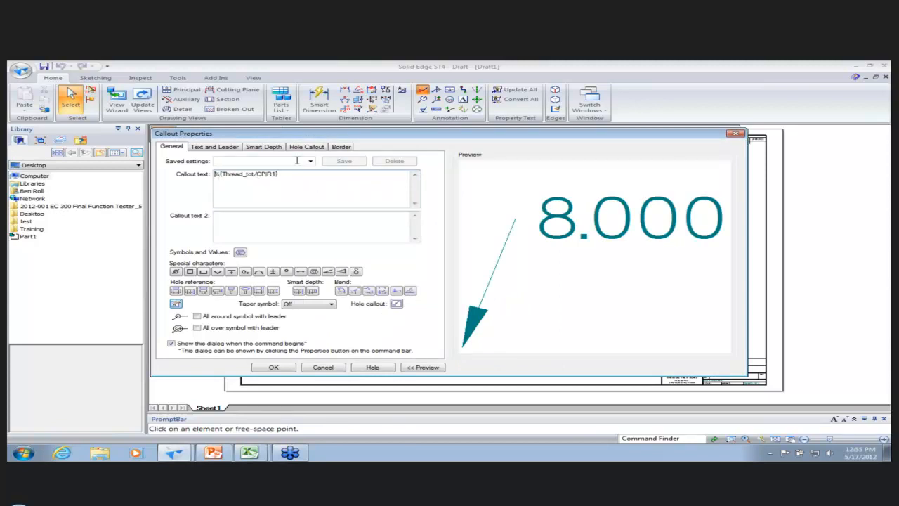
Step: Prefix the callout's property text with "Thread Total = " on the same line and accept the callout properties
type("Thread ")
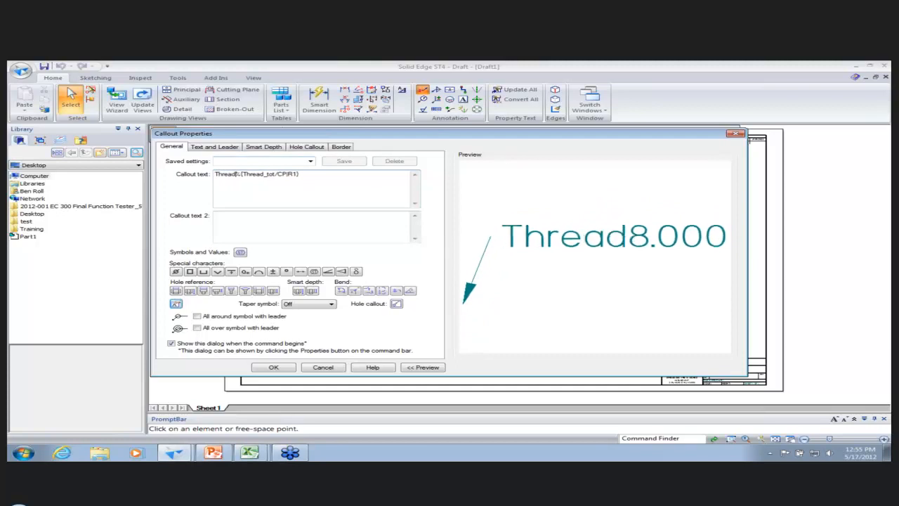
type("Total")
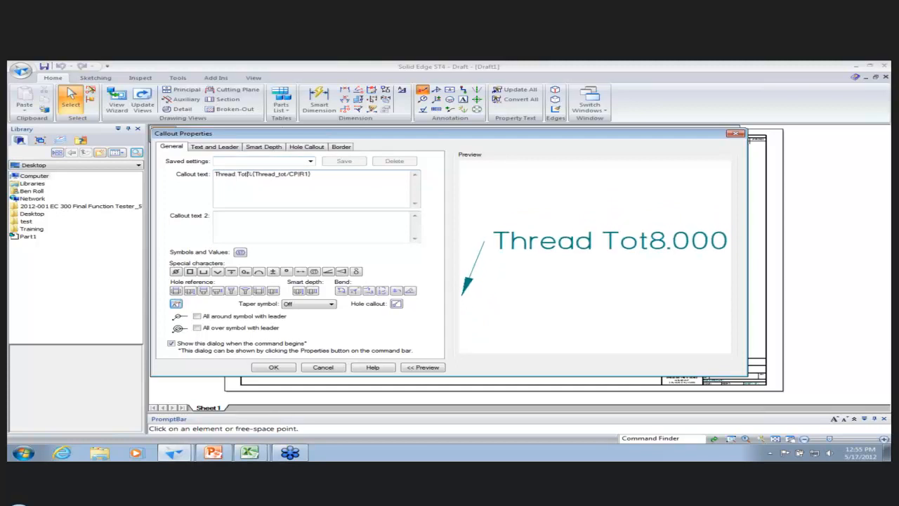
type(" =")
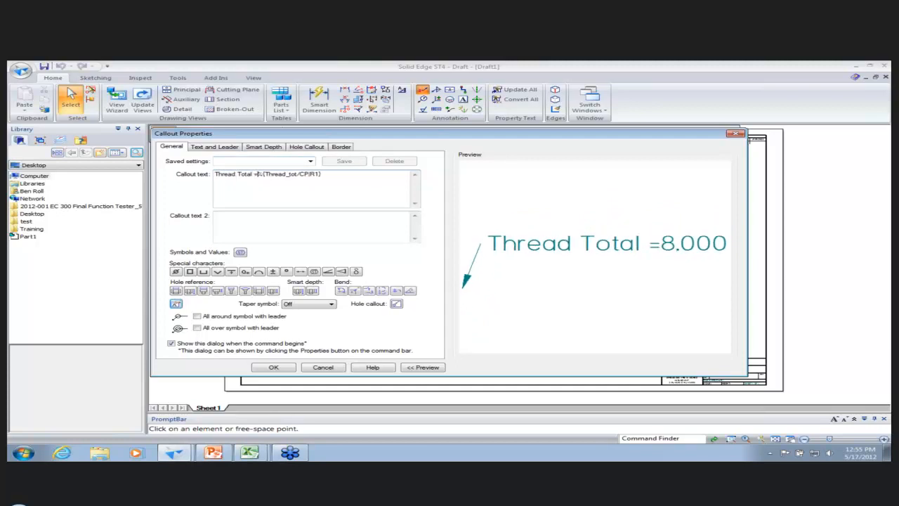
key("Return")
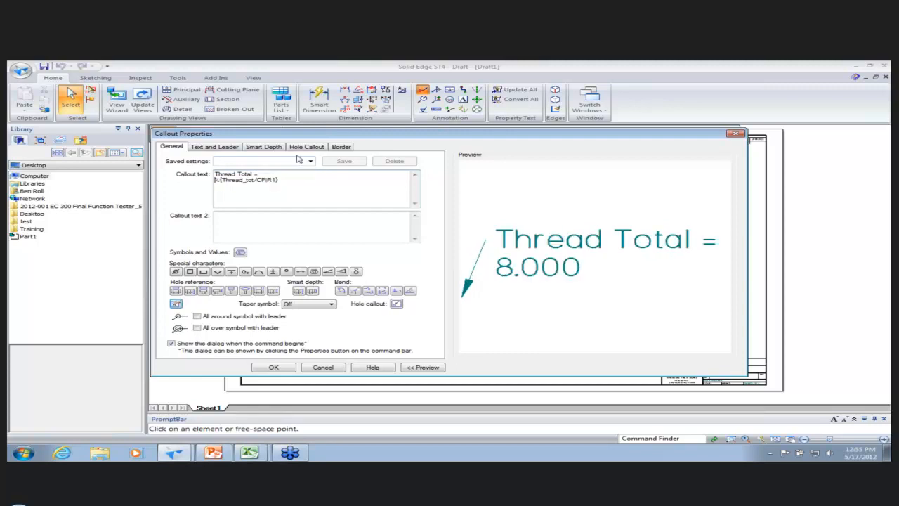
key("BackSpace")
left_click(282, 368)
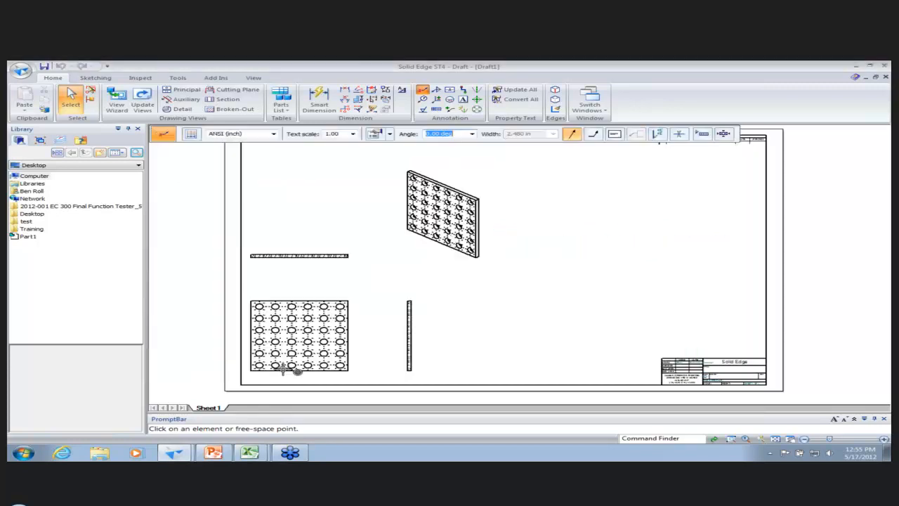
Step: Place the callout in the empty area beside the views at text scale 5.00, and save the drawing as Base_Ordered.dft
left_click(562, 290)
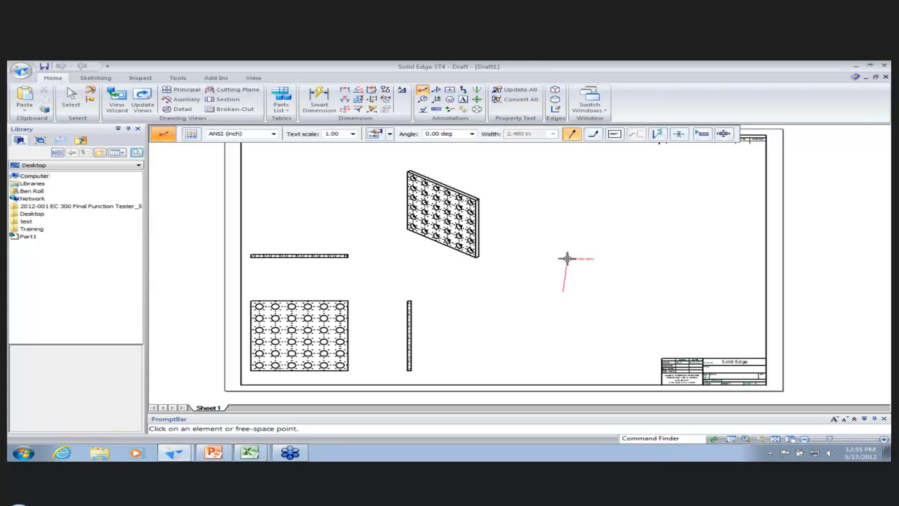
left_click(352, 133)
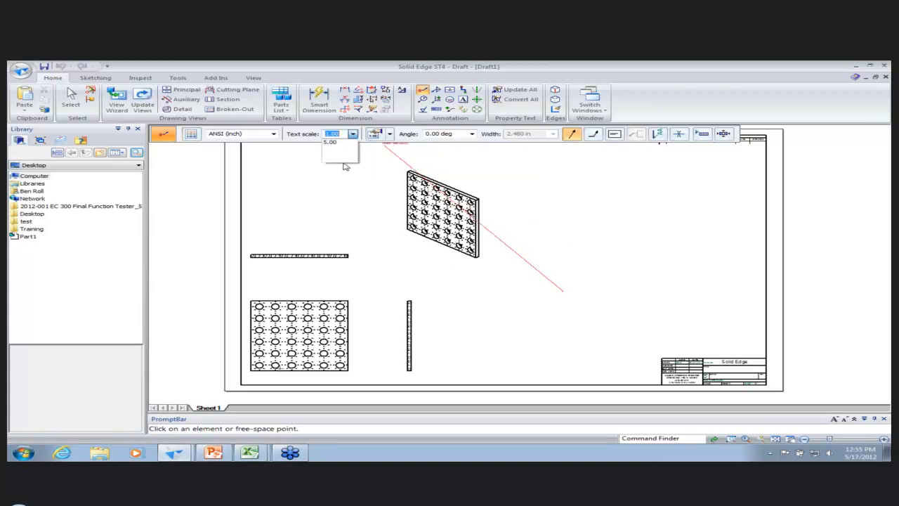
left_click(330, 141)
left_click(545, 263)
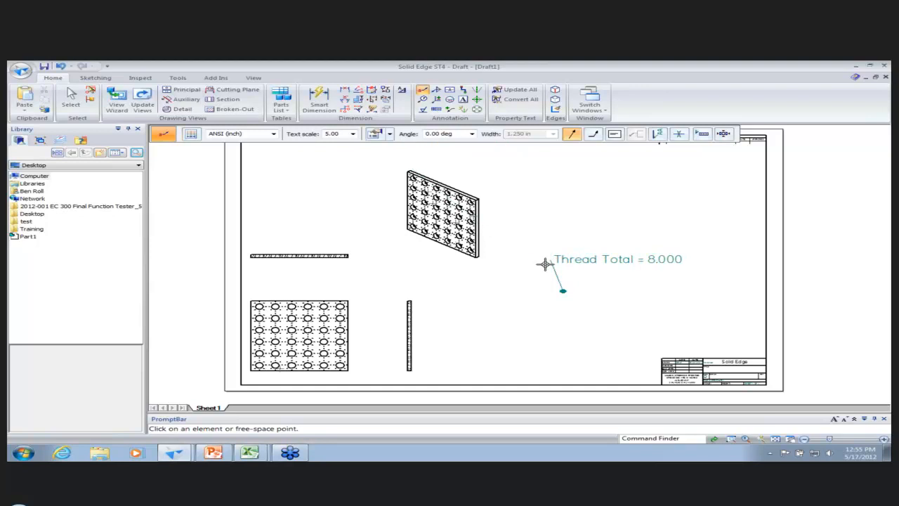
left_click(44, 66)
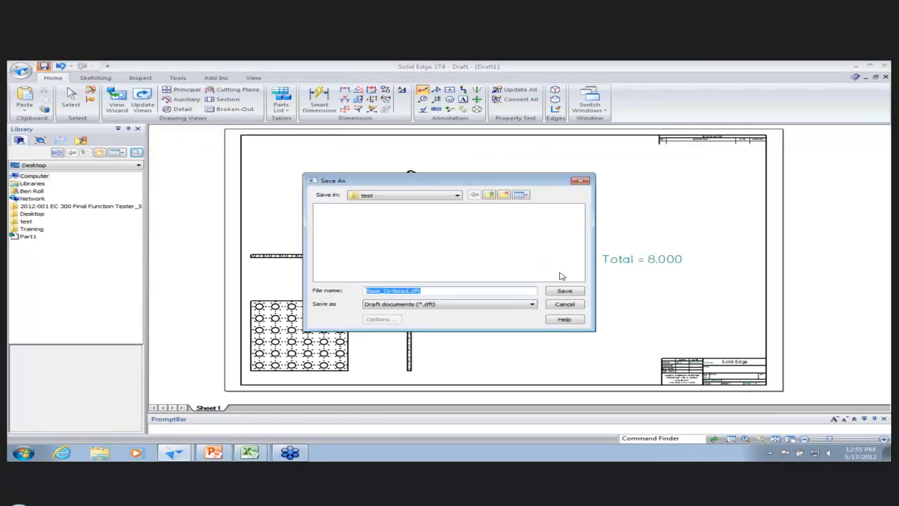
left_click(568, 291)
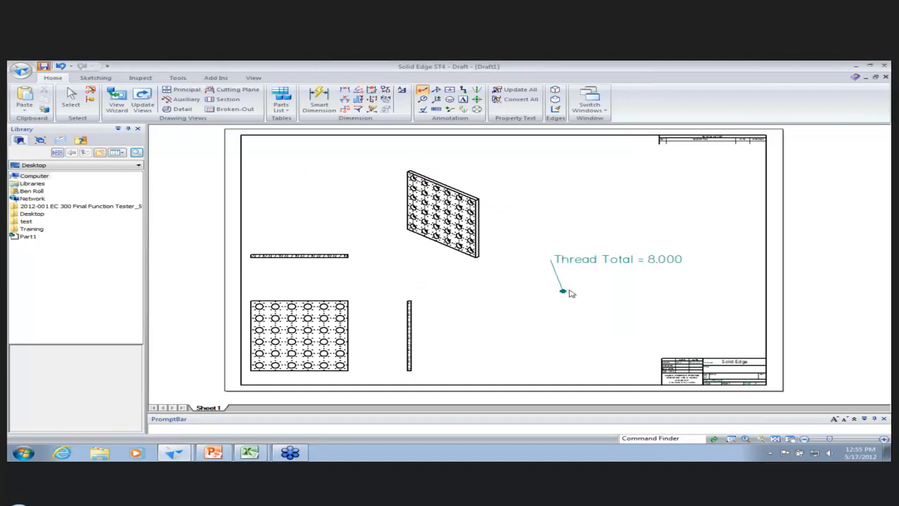
Step: Switch to Excel to check the part values in the exercise workbook, and return to the Solid Edge drawing
mouse_move(249, 457)
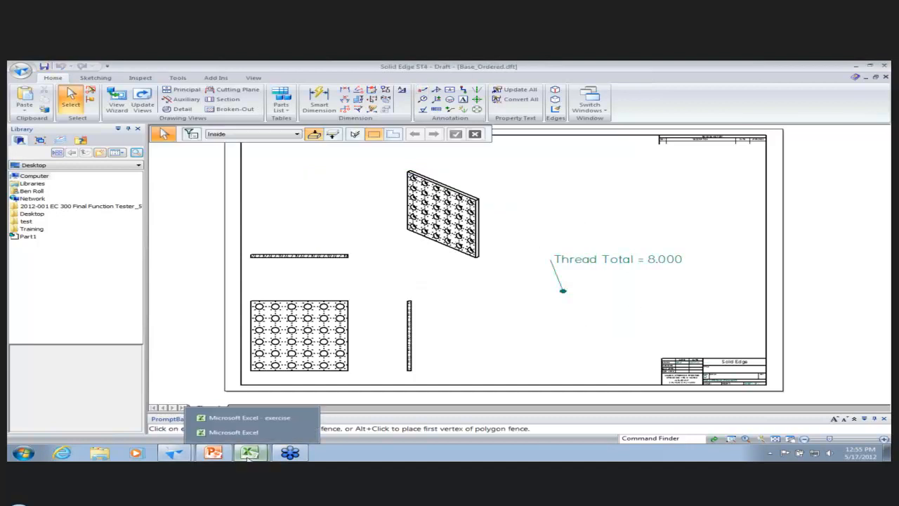
left_click(256, 416)
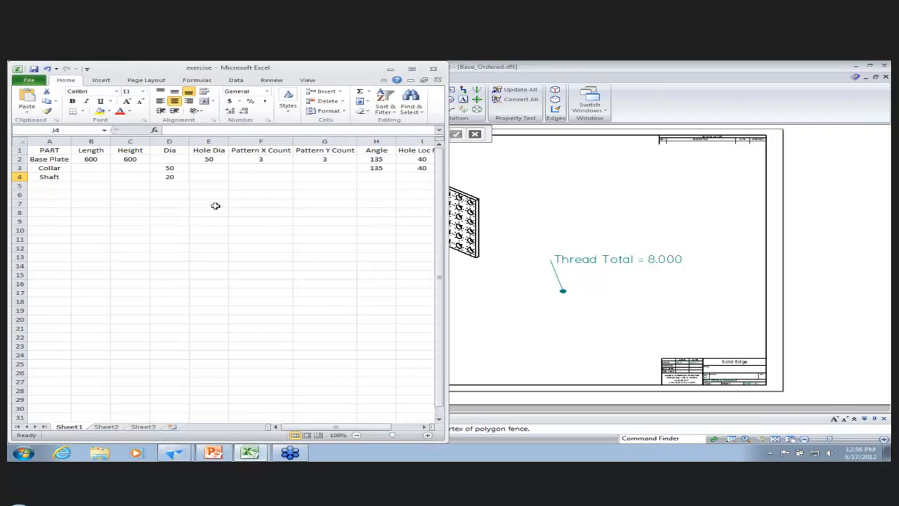
left_click(391, 69)
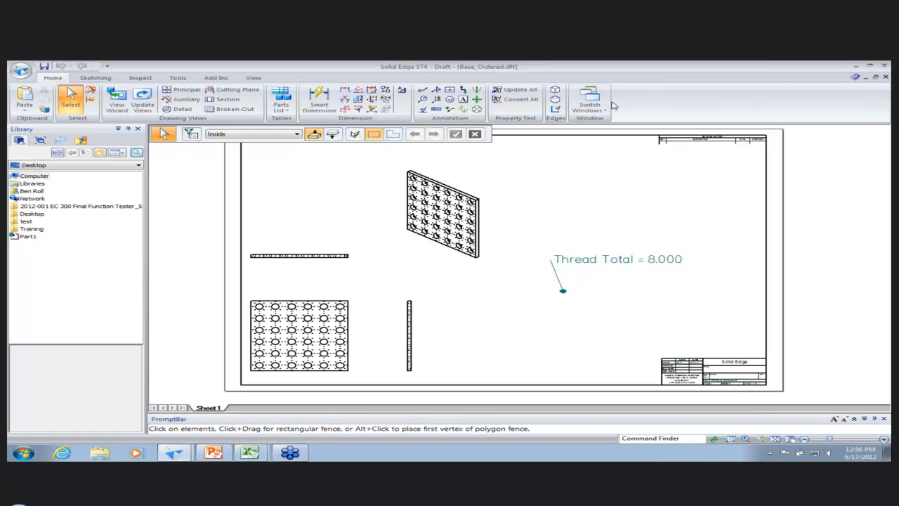
Step: Bring up the Base_Ordered.par model, review its Variable Table and close the table
left_click(589, 104)
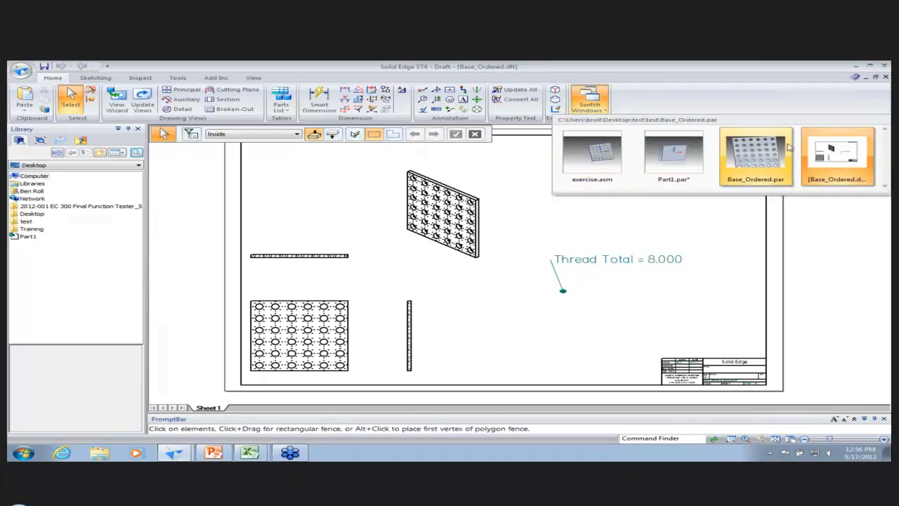
left_click(743, 161)
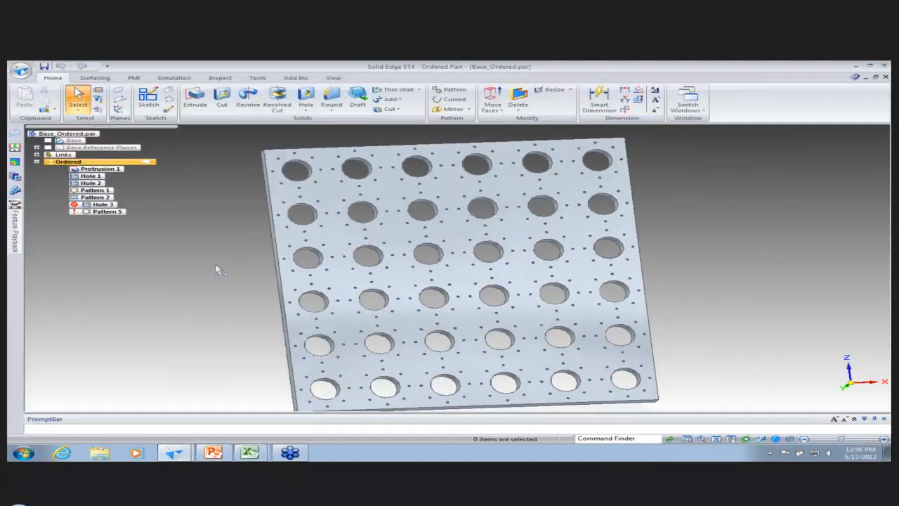
right_click_drag(216, 268, 221, 246)
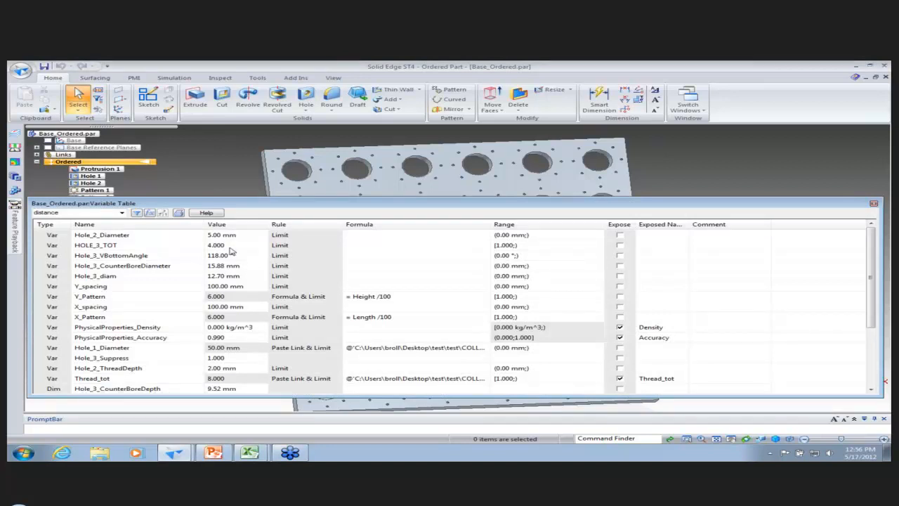
left_click(874, 203)
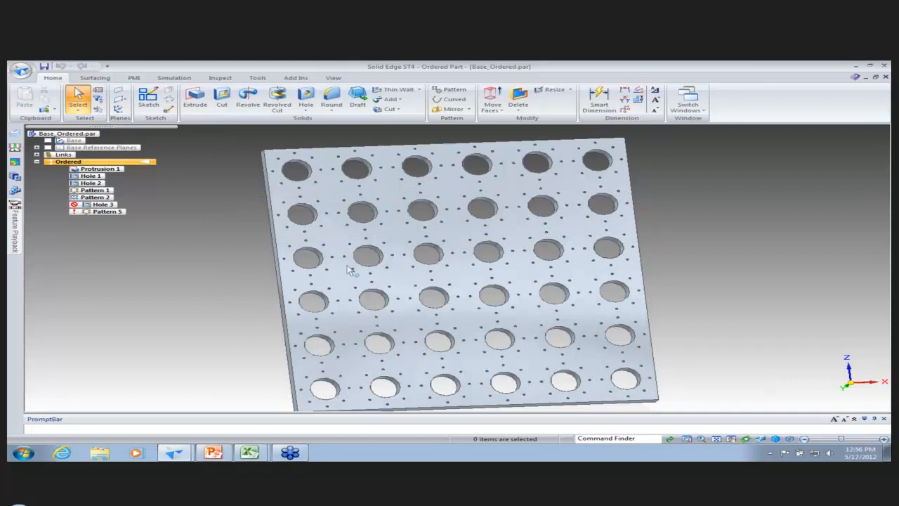
Step: Switch to the PowerPoint presentation, start the slide show from the current slide and show the closing contact slide
left_click(215, 452)
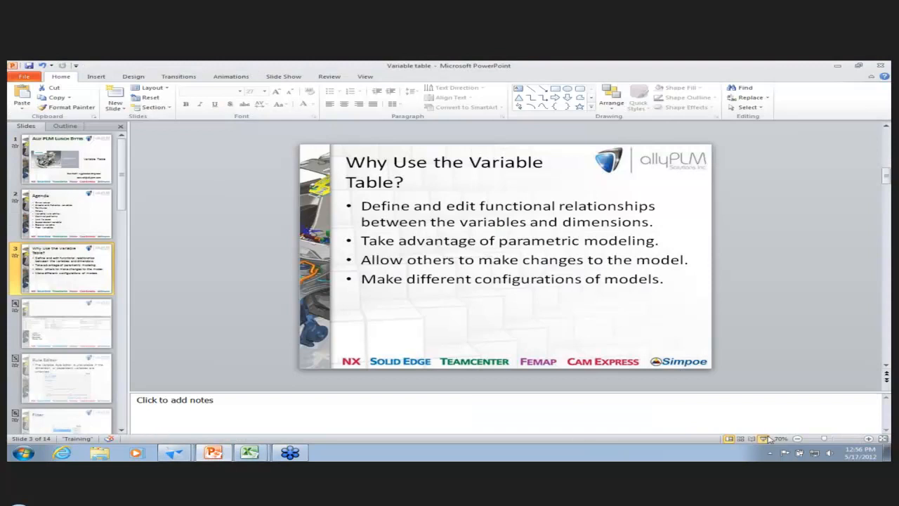
left_click(764, 439)
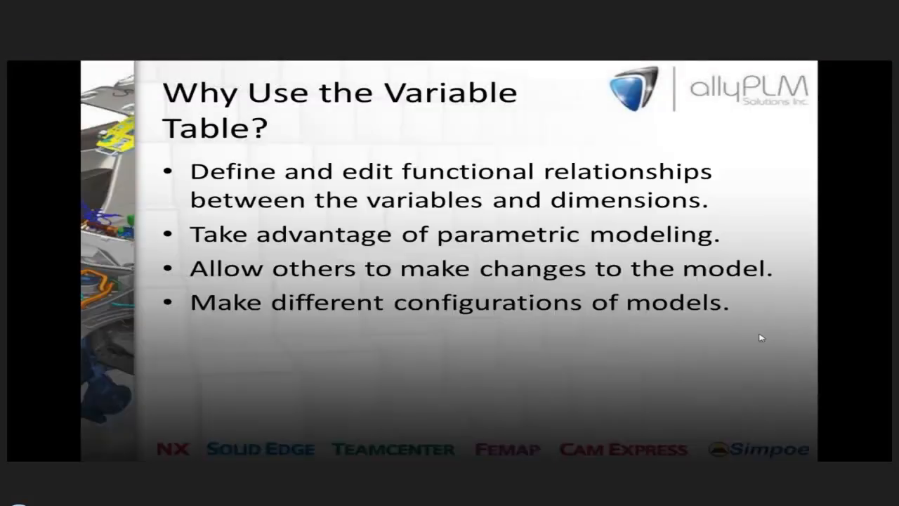
key("Right")
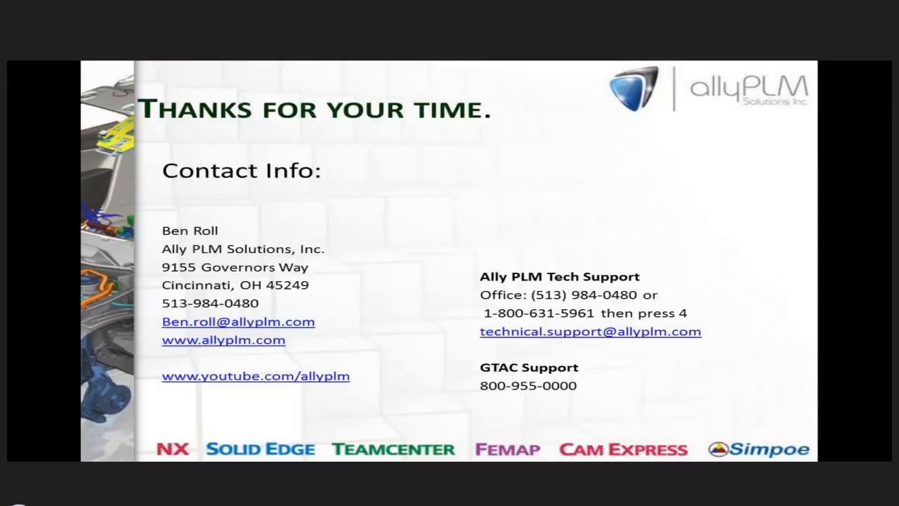